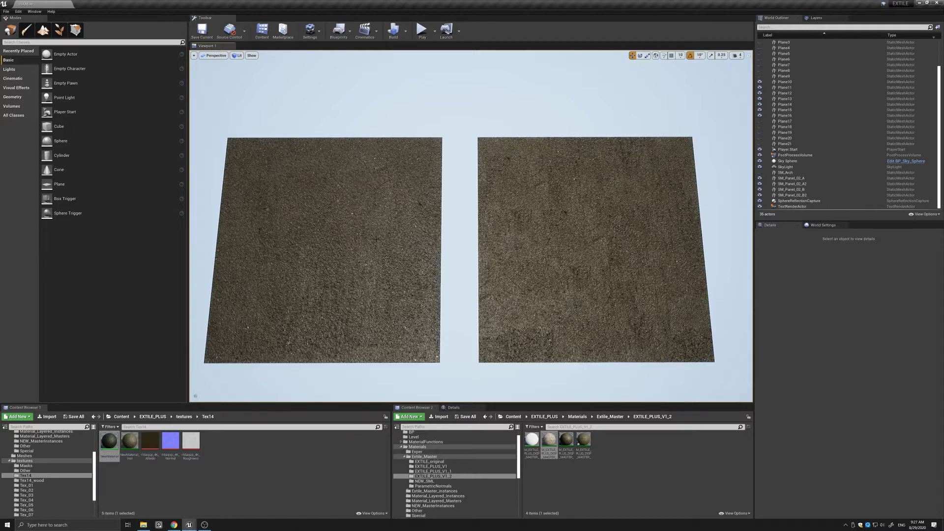
- Examine the two plain textured planes side by side and the node graph of the basic material
key("a")
right_click_drag(377, 240, 375, 242)
key("w")
key("d")
right_click_drag(455, 252, 450, 251)
scroll(449, 251, "down", 3)
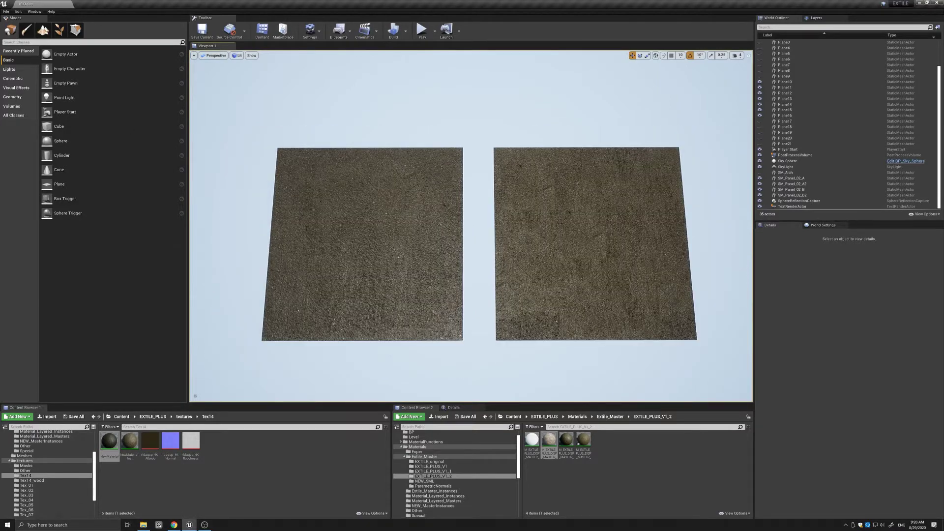
left_click_drag(0, 54, 284, 32)
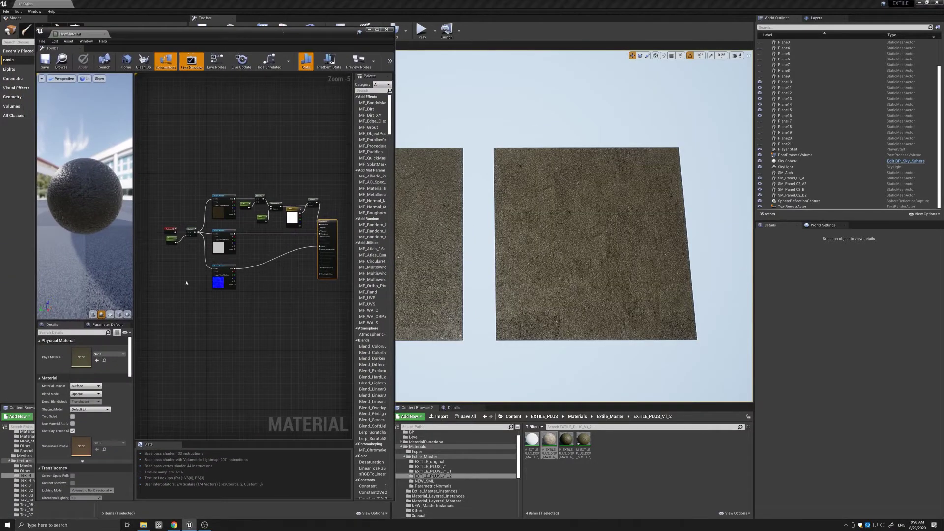
- Visualize the grout on the second plane, increase Grout Width X and Y, and slightly reduce Grout Hardness X and Y
left_click_drag(296, 33, 231, 31)
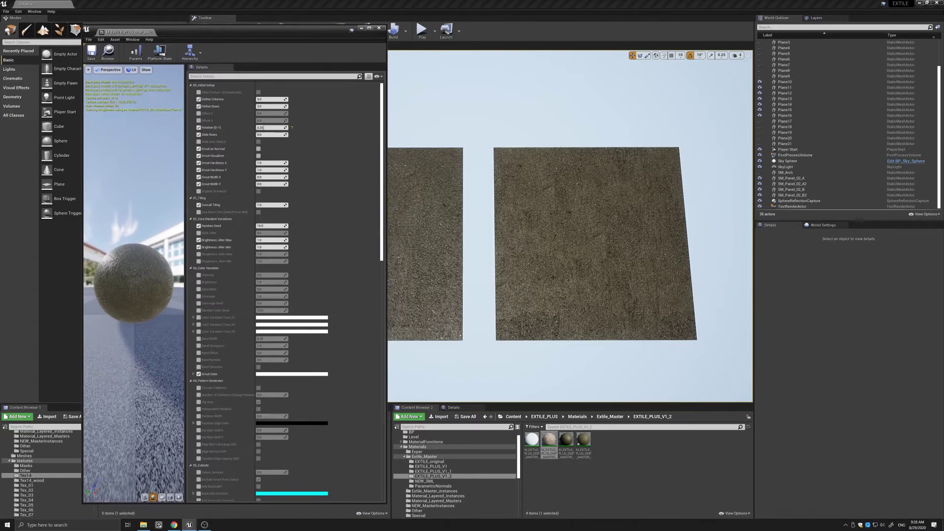
middle_click_drag(557, 274, 495, 274)
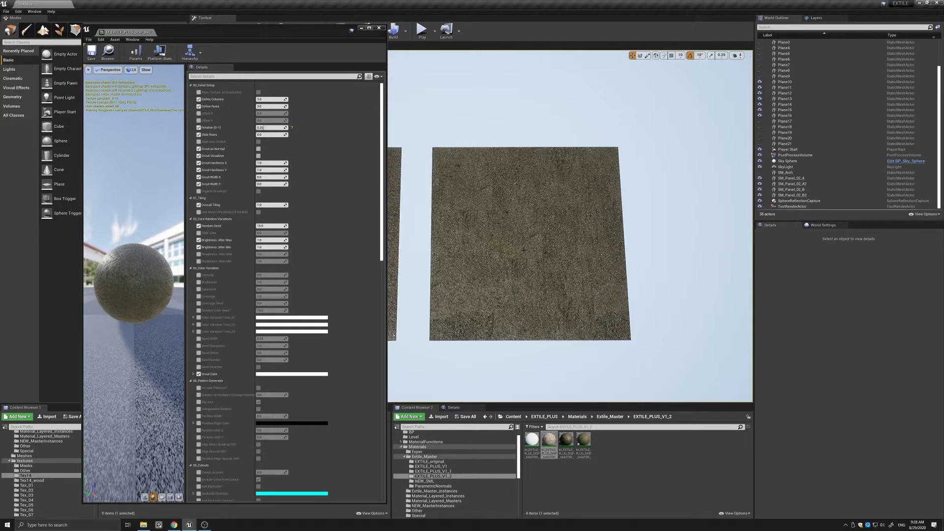
scroll(524, 251, "up", 2)
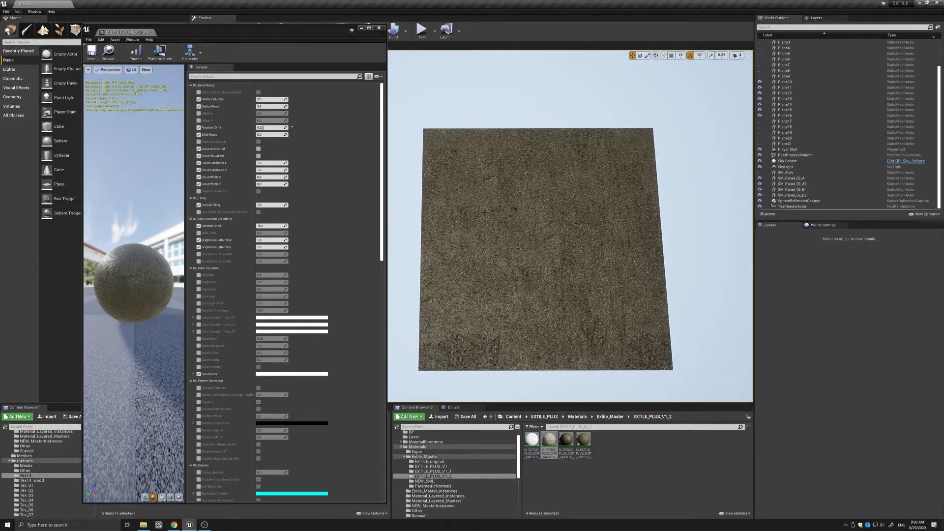
left_click(258, 156)
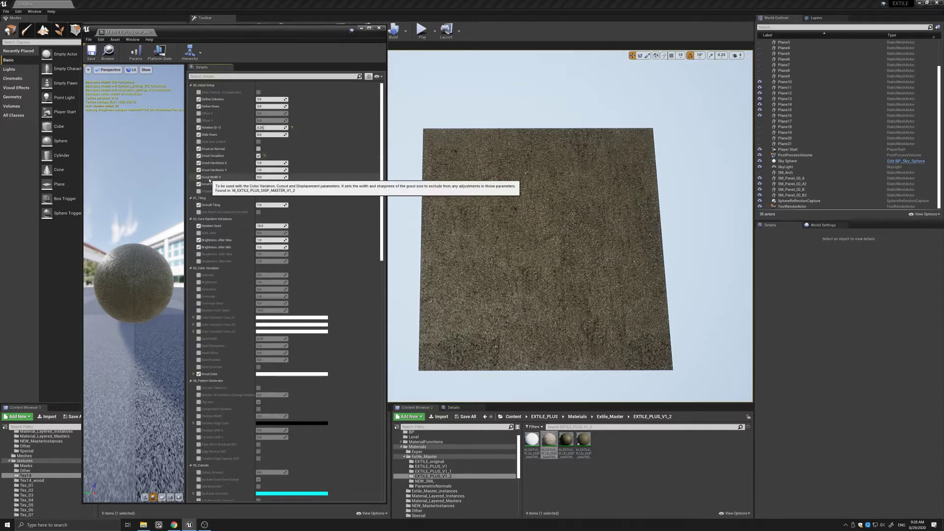
left_click_drag(266, 178, 276, 182)
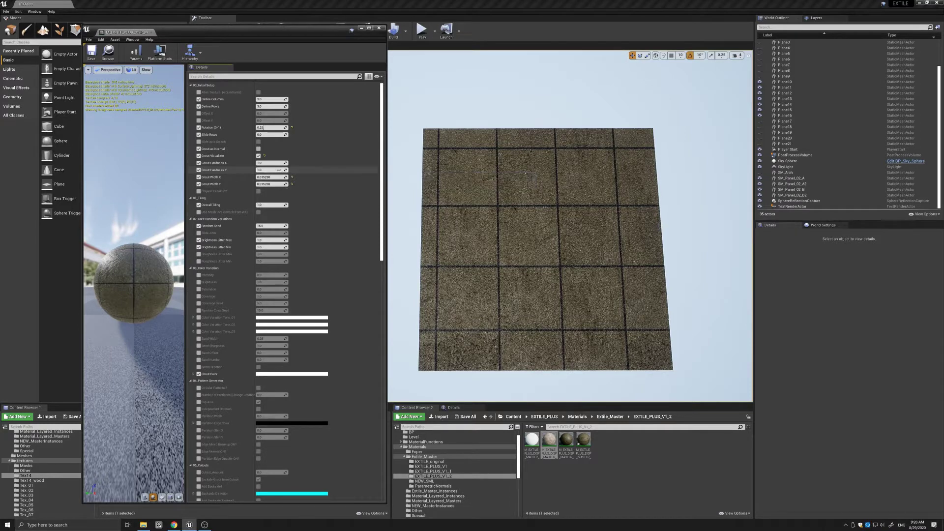
left_click_drag(276, 163, 268, 163)
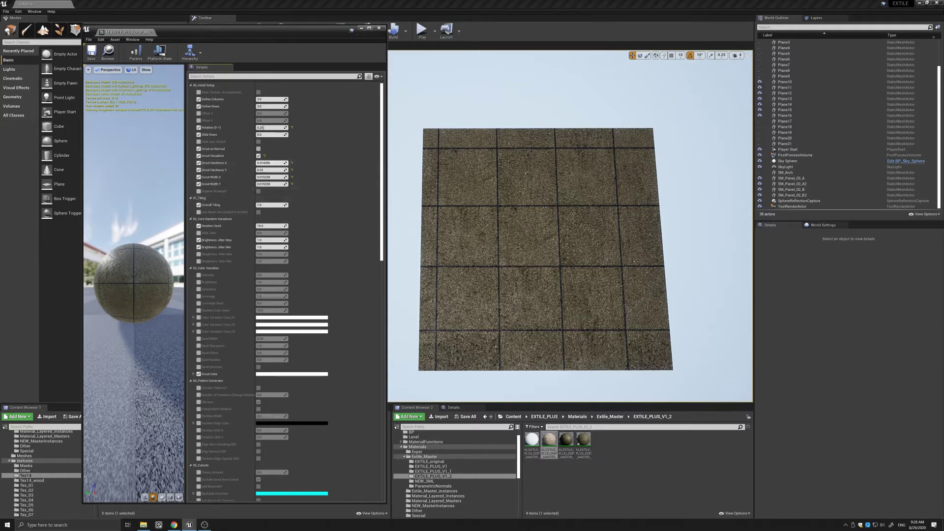
- Turn off the grout visualization, enable Grout as Normal, and increase Grout Normal Strength to deepen the joints
left_click(259, 156)
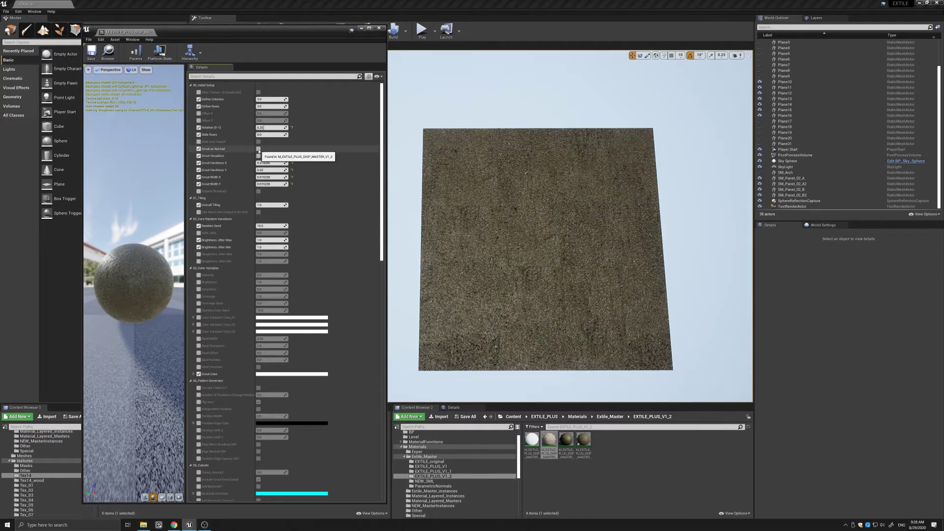
left_click(258, 148)
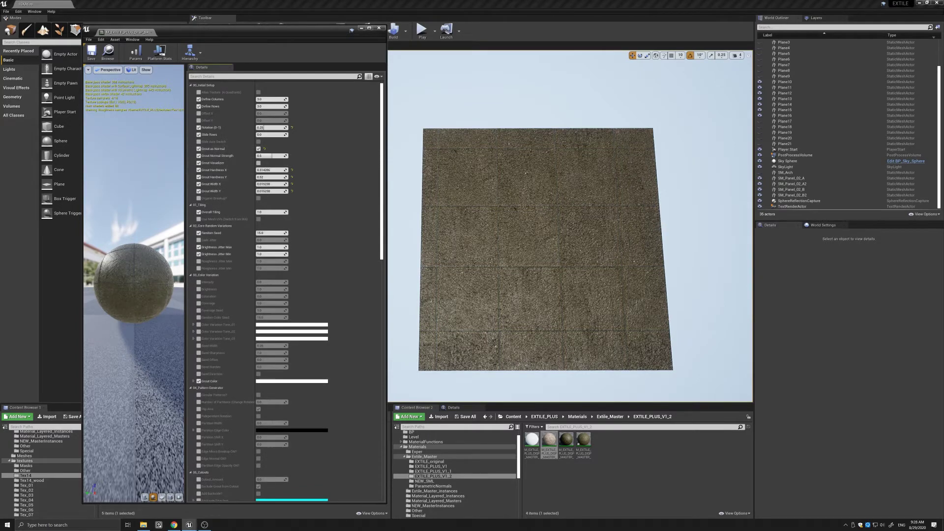
scroll(527, 262, "up", 4)
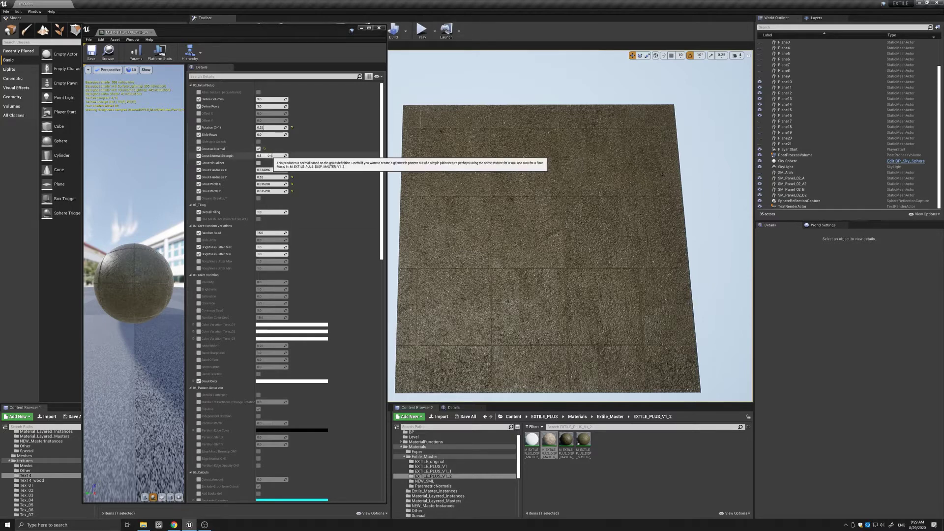
left_click_drag(269, 156, 275, 156)
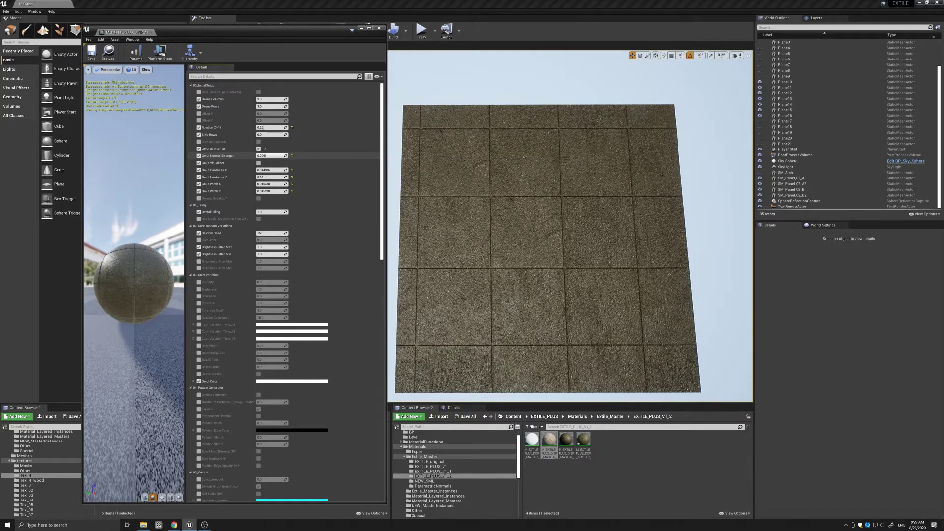
- Darken the Grout Color to a mid grey with a value of 0.396875
scroll(510, 250, "down", 2)
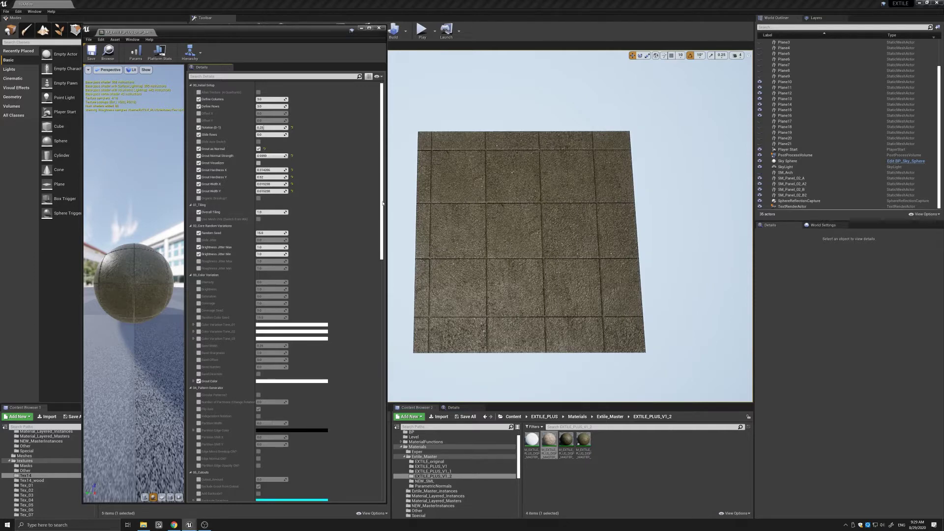
left_click_drag(383, 203, 384, 248)
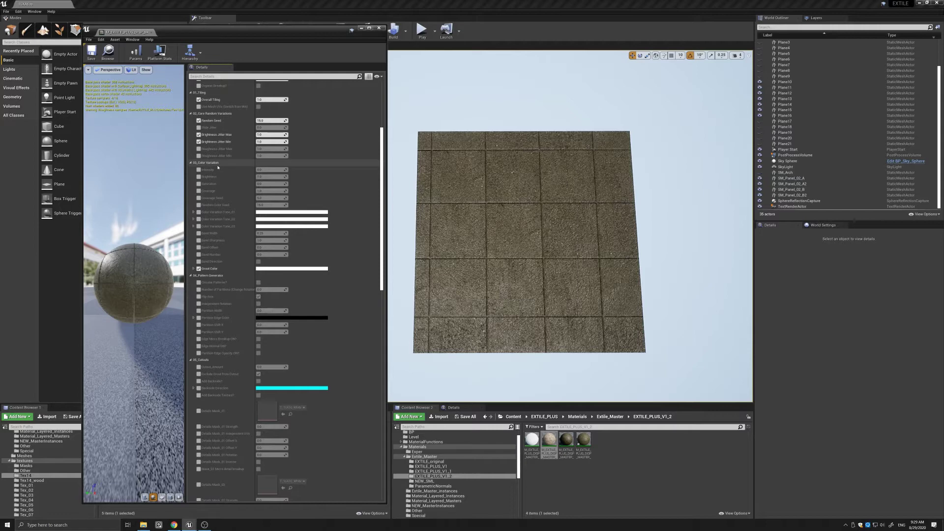
left_click(282, 269)
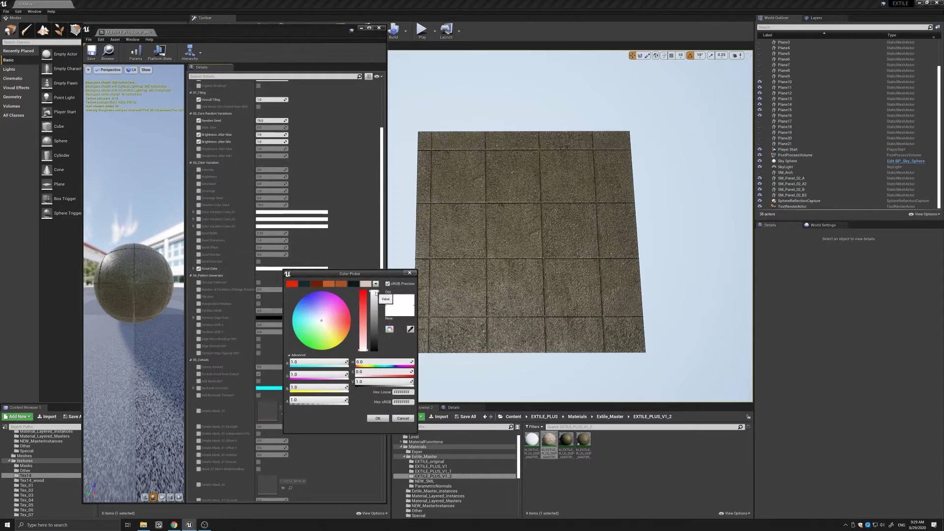
left_click_drag(374, 294, 375, 329)
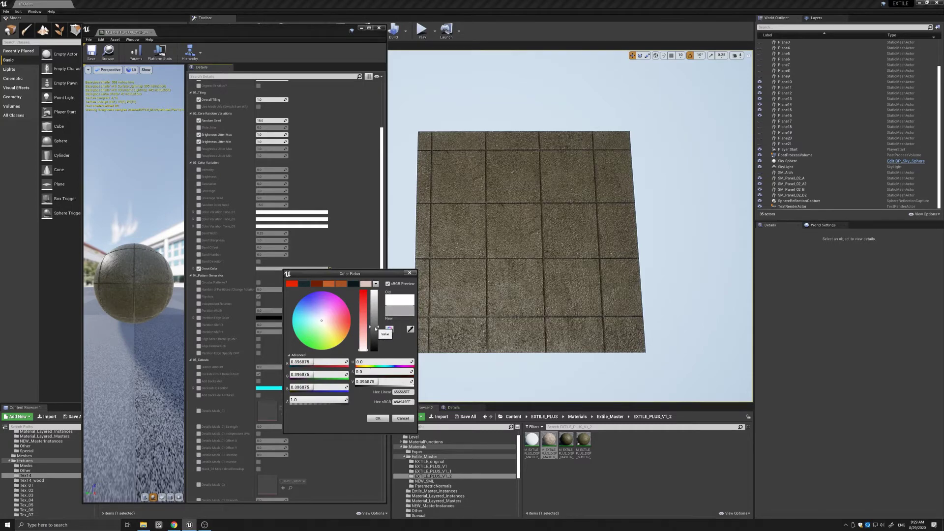
left_click(377, 419)
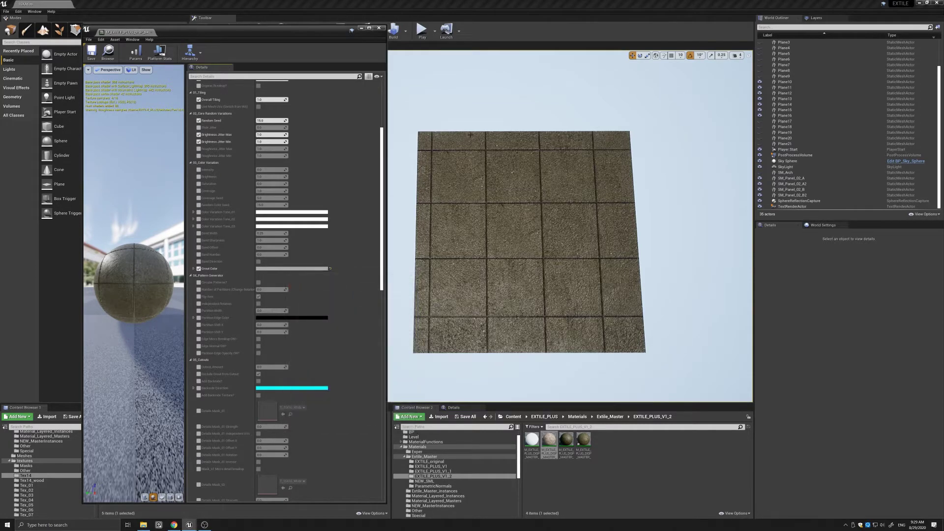
- Set Define Rows to 6 and reduce Grout Width Y so the horizontal and vertical joints match
left_click_drag(381, 274, 380, 225)
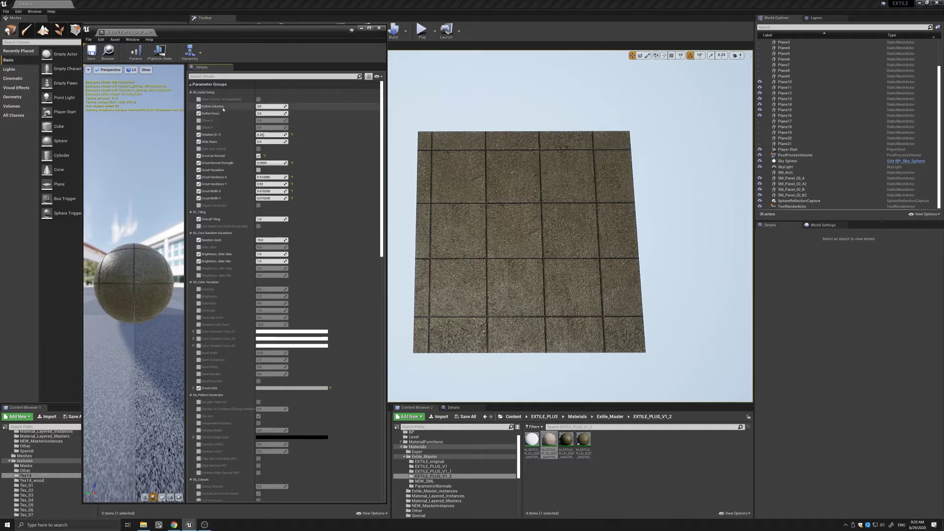
left_click(266, 114)
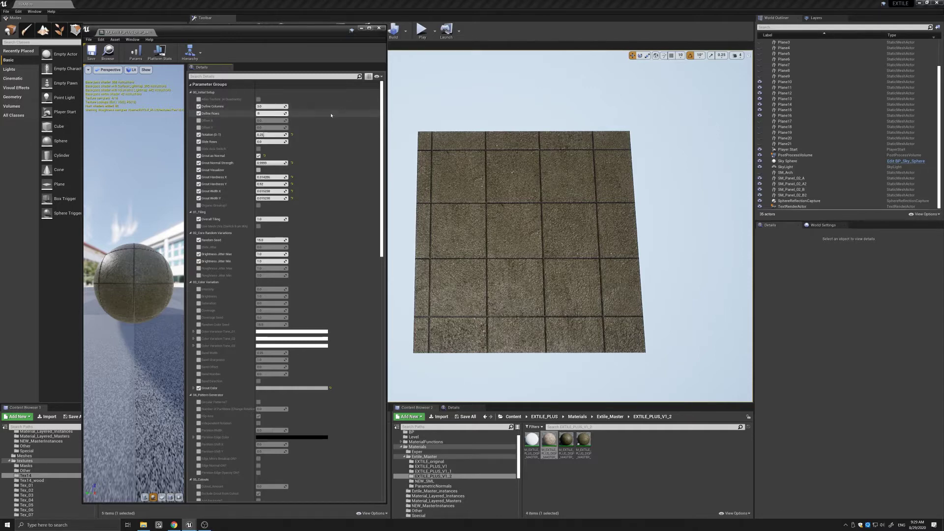
key("Return")
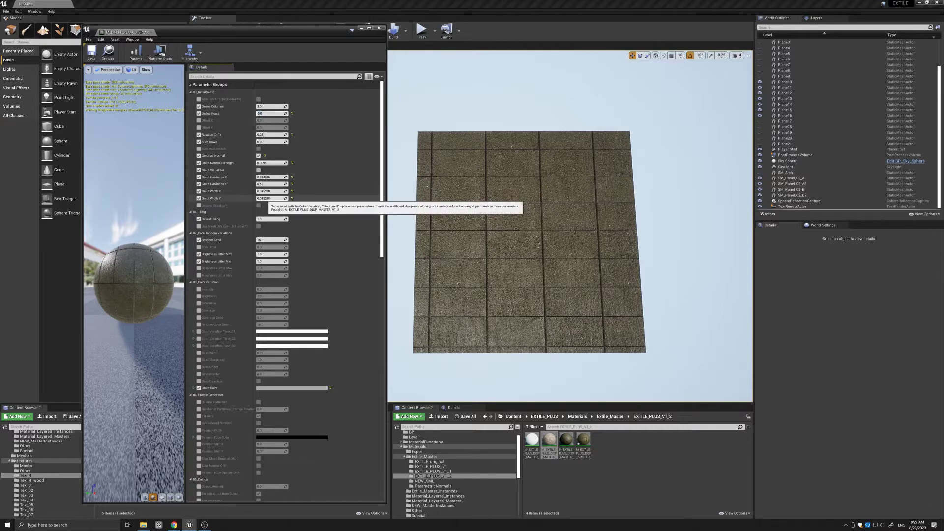
left_click_drag(265, 198, 265, 198)
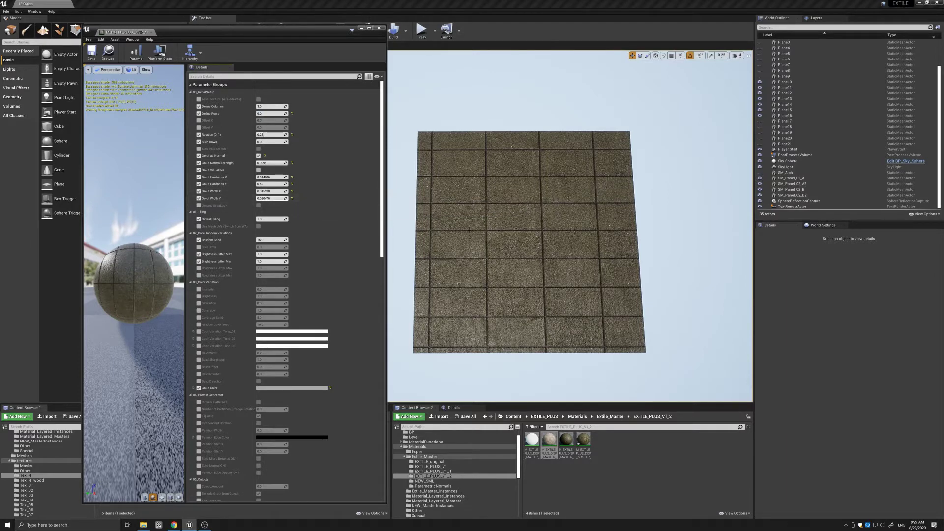
- Increase Overall Tiling to about 1.6 and raise Slide Rows to stagger the tiles into a brick pattern
left_click_drag(270, 219, 284, 219)
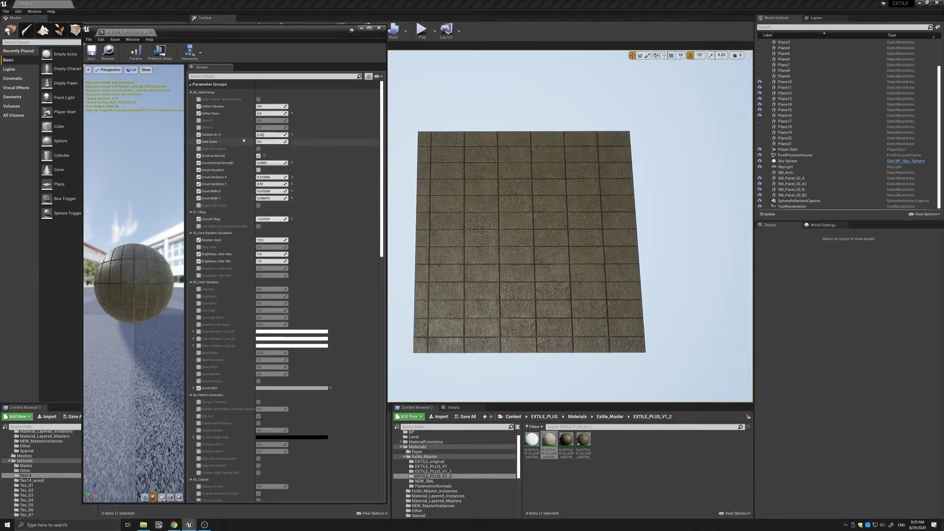
left_click_drag(261, 141, 273, 142)
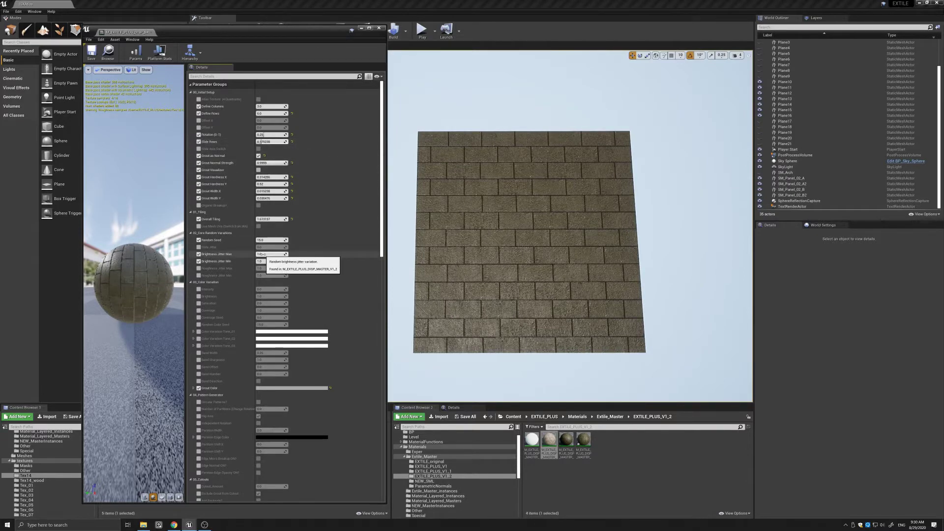
- Set Brightness Jitter Max to about 1.6 and Min to about 0.8, and increase the Random Seed
mouse_move(263, 254)
left_mouse_down()
mouse_move(274, 254)
mouse_move(265, 261)
left_mouse_up()
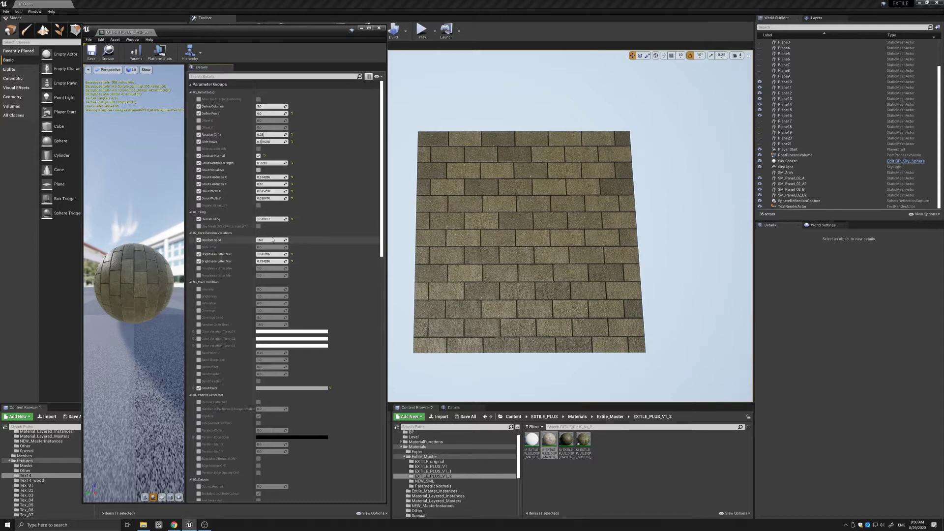
left_click_drag(264, 240, 272, 241)
- Change the Dirt Strength color to a darker grey with a value of 0.275
left_click_drag(382, 198, 394, 382)
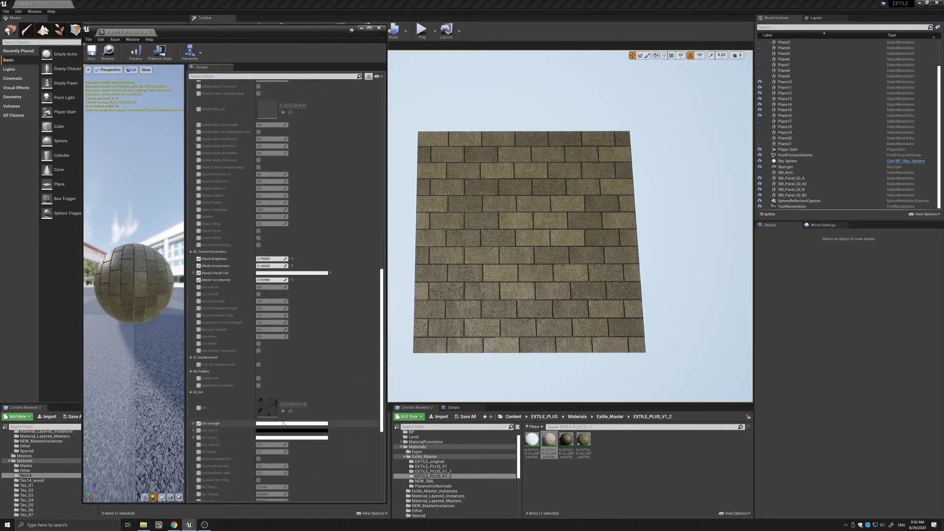
left_click(283, 425)
left_click_drag(376, 392, 374, 421)
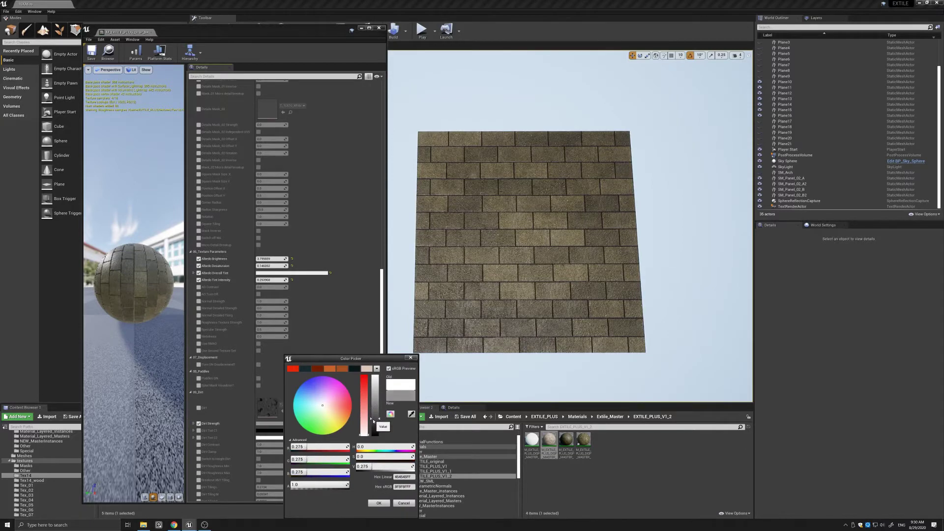
left_click(379, 504)
- Increase Overall Tiling to about 2.2 and minimize the material instance editor
left_click_drag(382, 349, 381, 162)
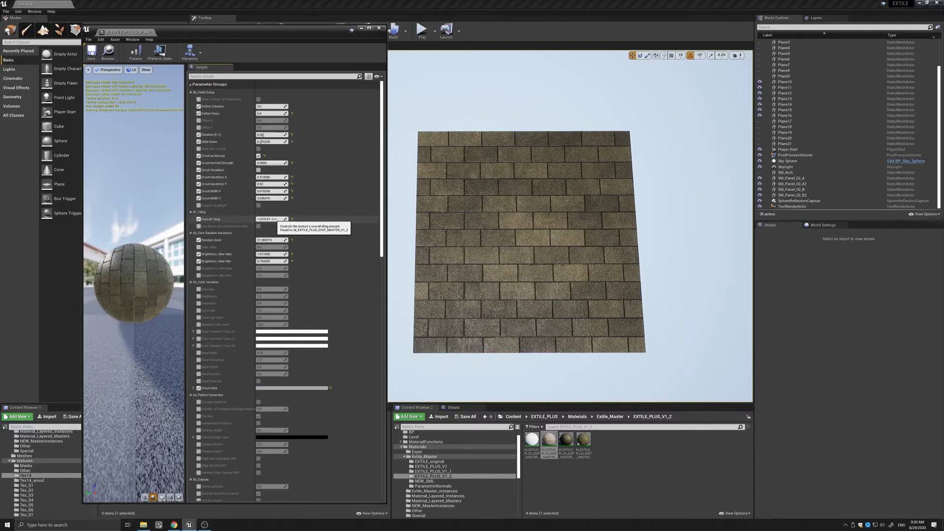
left_click_drag(276, 219, 411, 250)
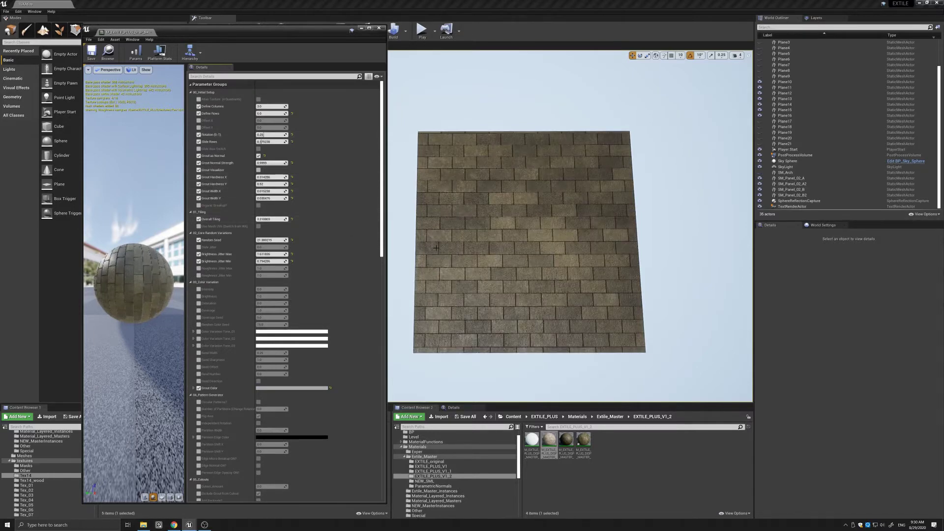
left_click(362, 28)
- Compare the plain plane with the brick-patterned one from several angles, and view the wall and floor samples
middle_click_drag(394, 187, 314, 187)
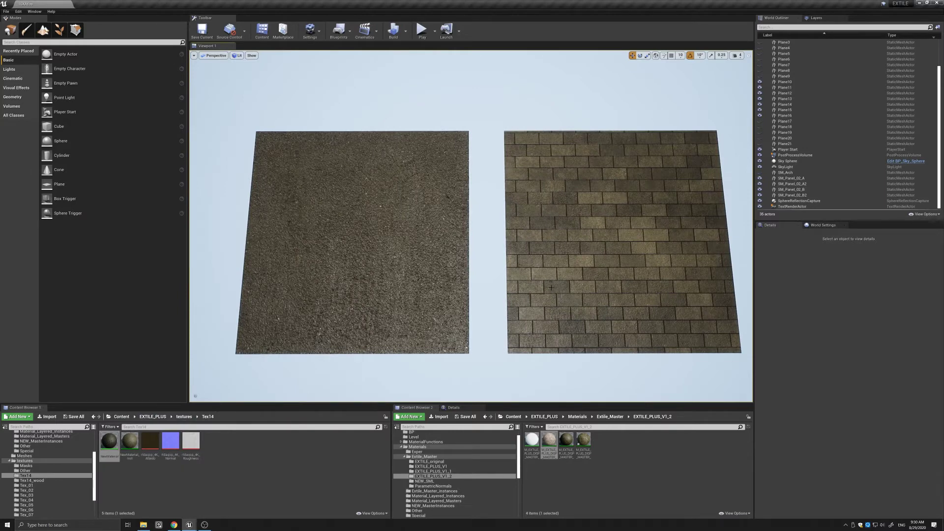
right_click_drag(503, 320, 565, 325)
key("a")
key("a")
right_click_drag(470, 314, 601, 271)
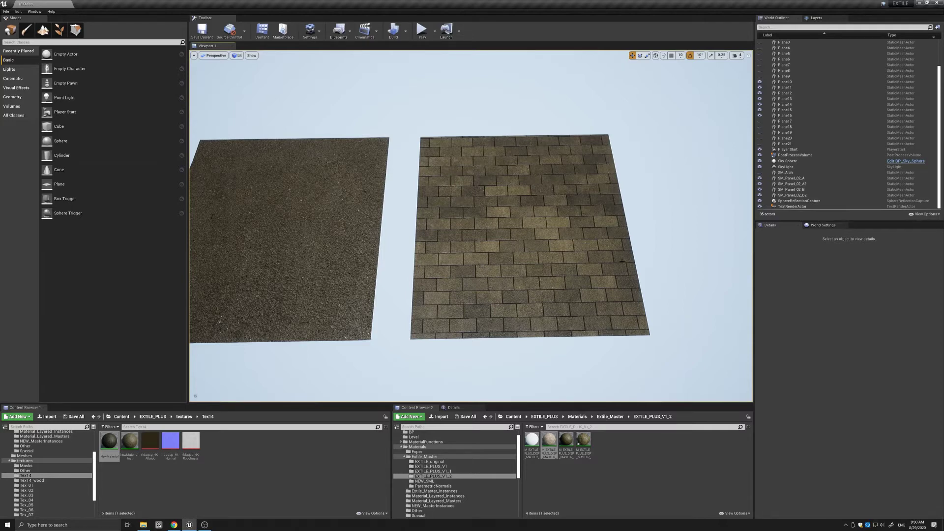
key("d")
right_click_drag(622, 261, 544, 263)
middle_click_drag(543, 267, 541, 267)
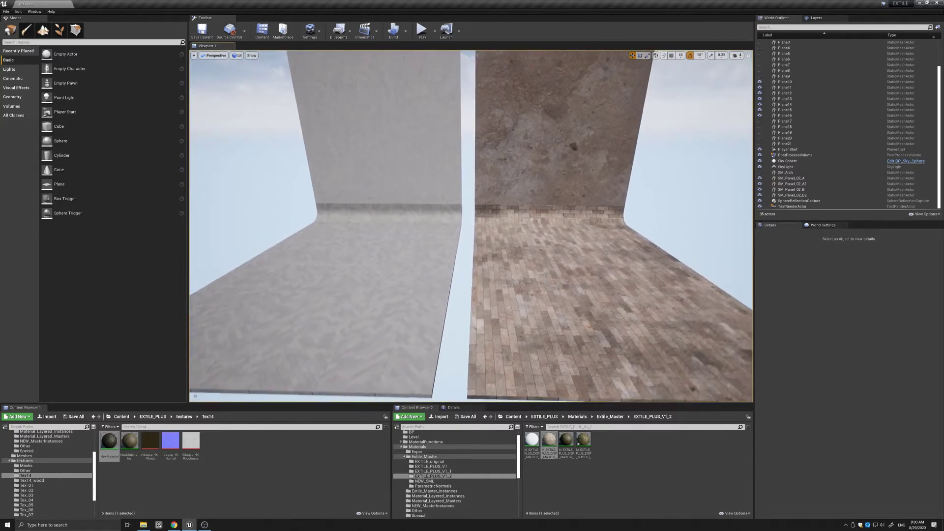
right_click_drag(472, 227, 526, 235)
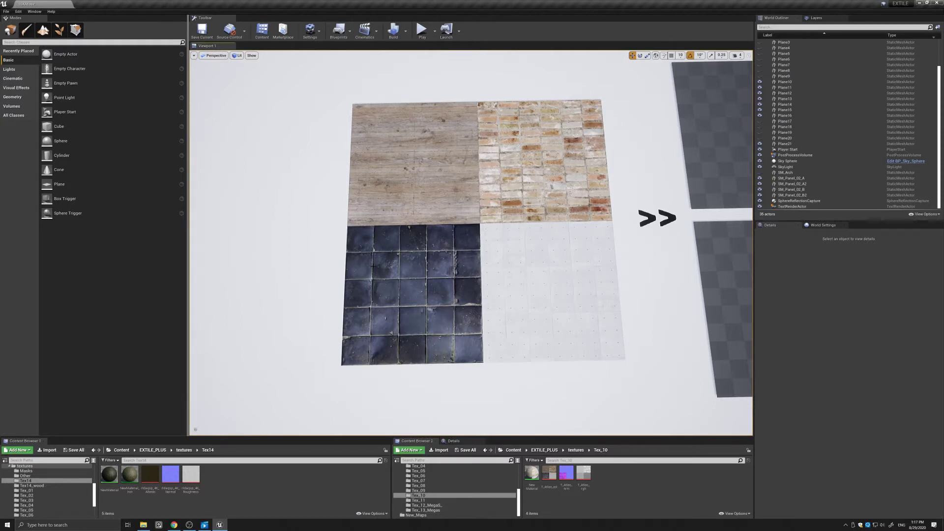
- Look over the four source texture samples and blank checkered planes, and check the asset creation options in the Tex_10 folder
scroll(452, 254, "down", 2)
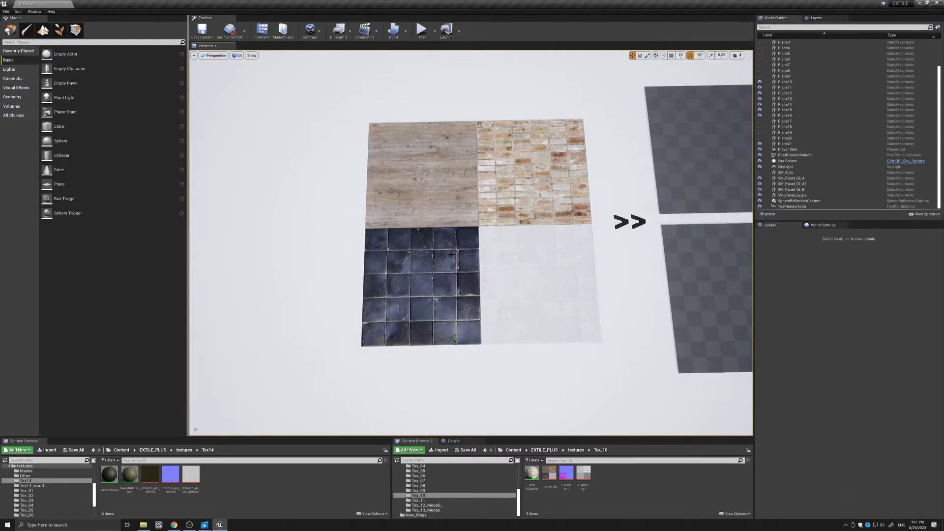
middle_click_drag(502, 259, 581, 265)
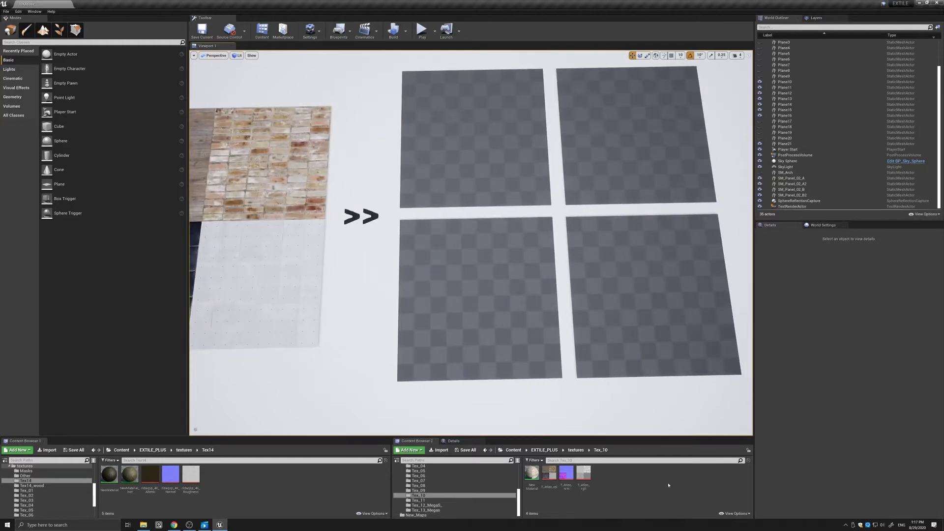
right_click(627, 485)
left_click(644, 354)
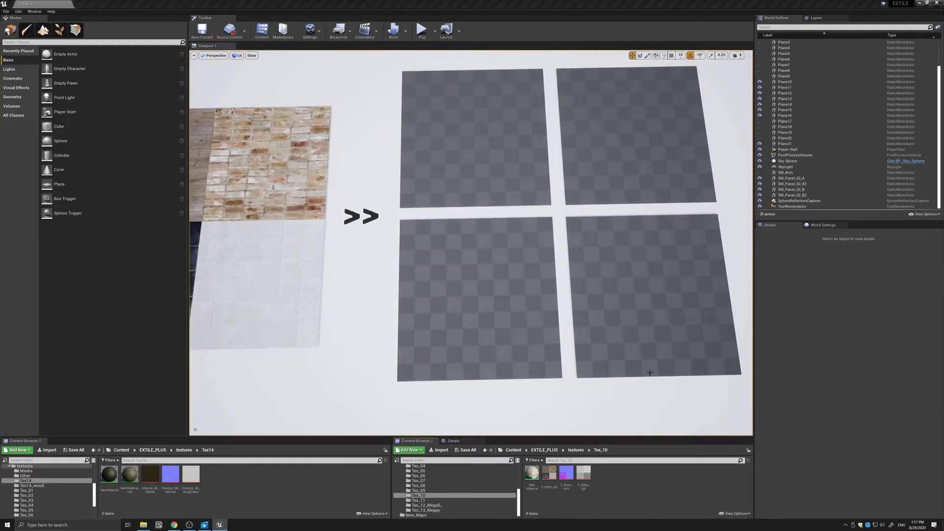
- Name the new material in the Tex_10 folder Atlas and open it for editing
type("Atla")
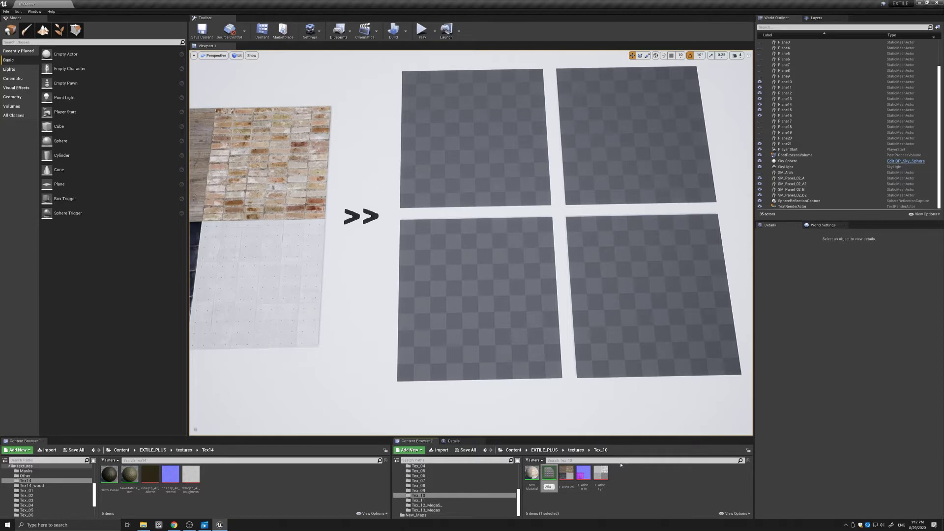
type("s")
key("Return")
double_click(531, 475)
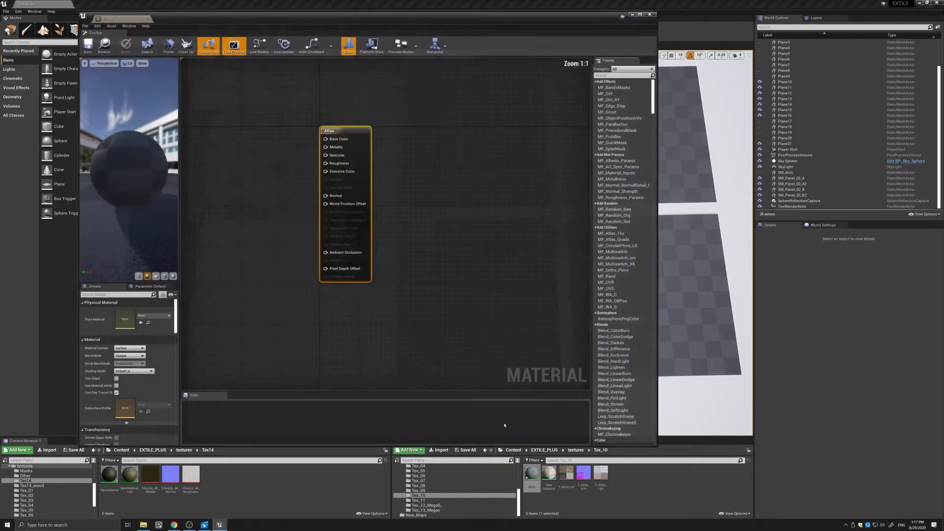
- Add the three atlas textures from Tex_10 to the Atlas material graph as texture samples and maximize the material editor
left_click(566, 475)
left_click(582, 475, "ctrl")
left_click(597, 476, "ctrl")
left_click_drag(578, 475, 597, 481)
left_click(568, 470)
left_click(583, 474, "ctrl")
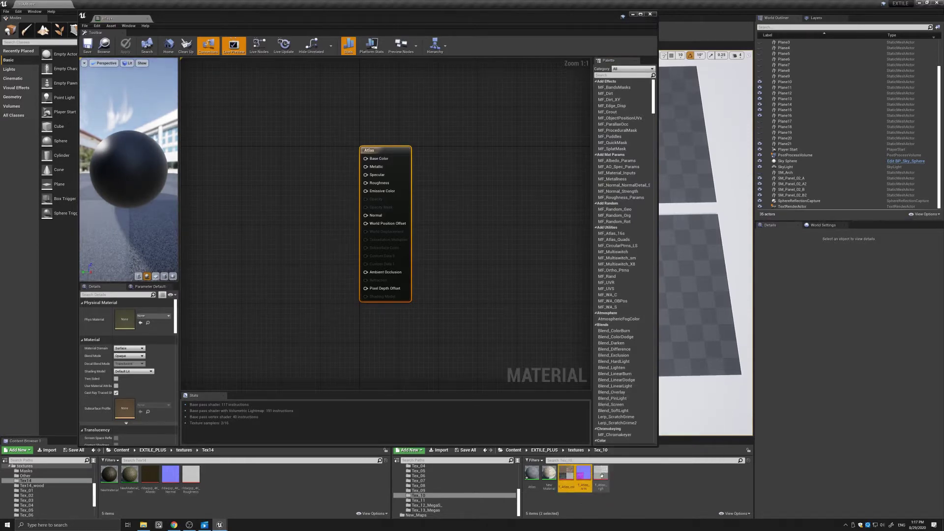
left_click(599, 475, "ctrl")
left_click_drag(565, 475, 276, 159)
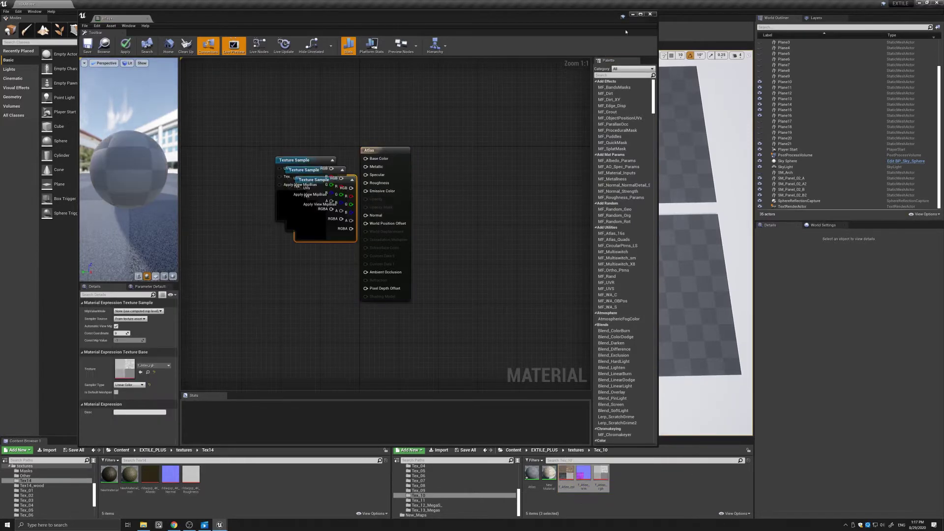
left_click(641, 14)
right_click_drag(519, 144, 697, 182)
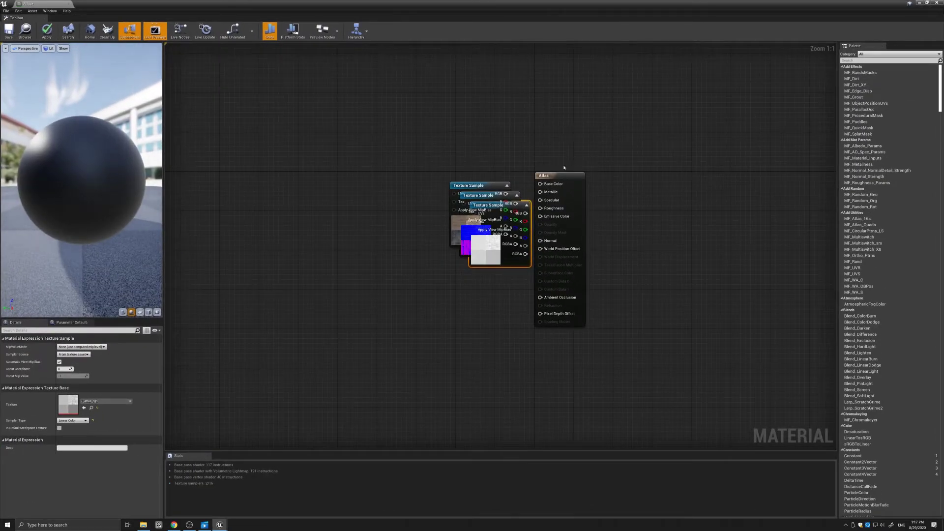
- Add an MF_Atlas_Quads function ahead of the texture samples, and space out the three samples and the material output node
left_click_drag(566, 176, 630, 182)
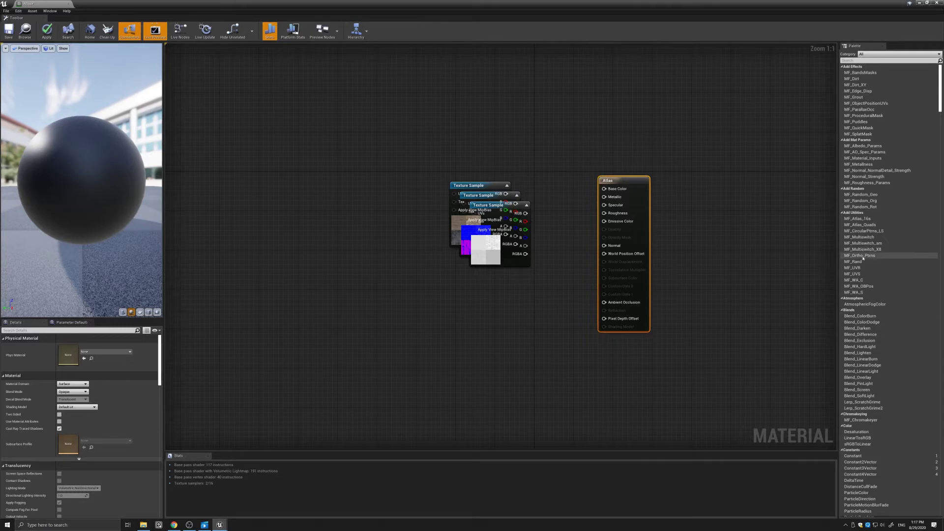
left_click_drag(856, 226, 305, 202)
right_click_drag(293, 260, 424, 275)
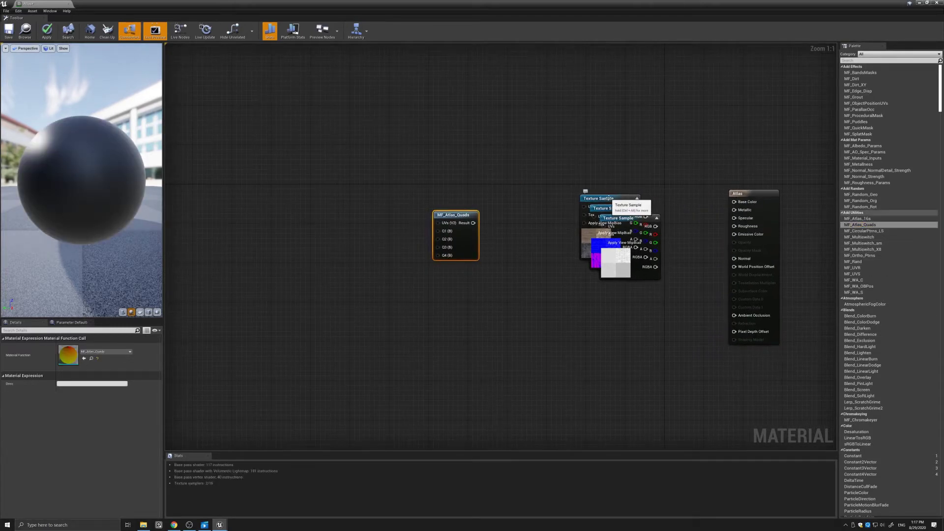
left_click_drag(609, 199, 621, 130)
left_click_drag(621, 218, 611, 282)
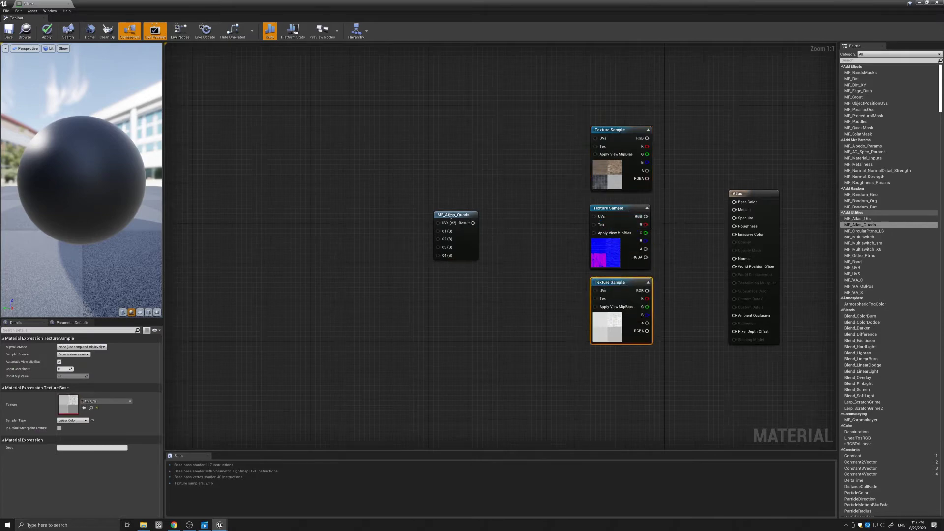
left_click_drag(456, 216, 504, 216)
right_click_drag(495, 298, 511, 302)
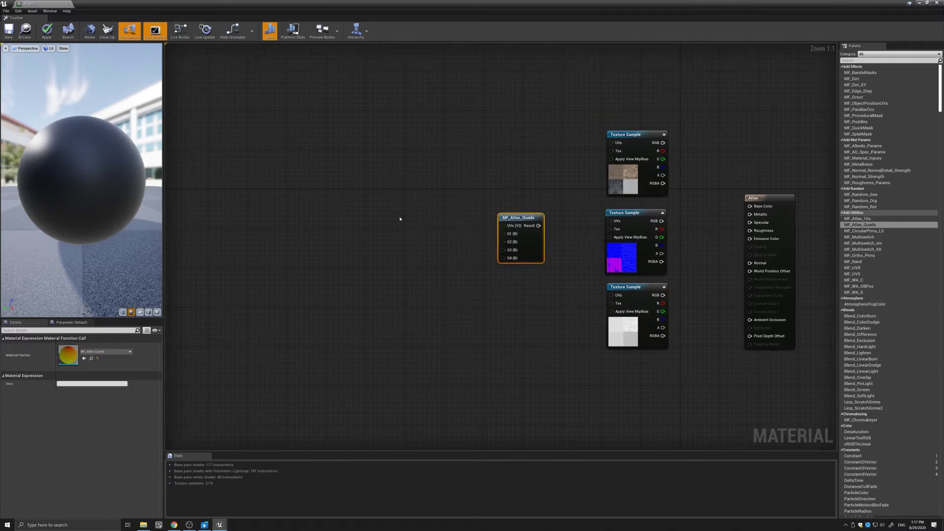
- Add a TexCoord node and feed it through a Multiply node into the UVs input of MF_Atlas_Quads
left_click(398, 221)
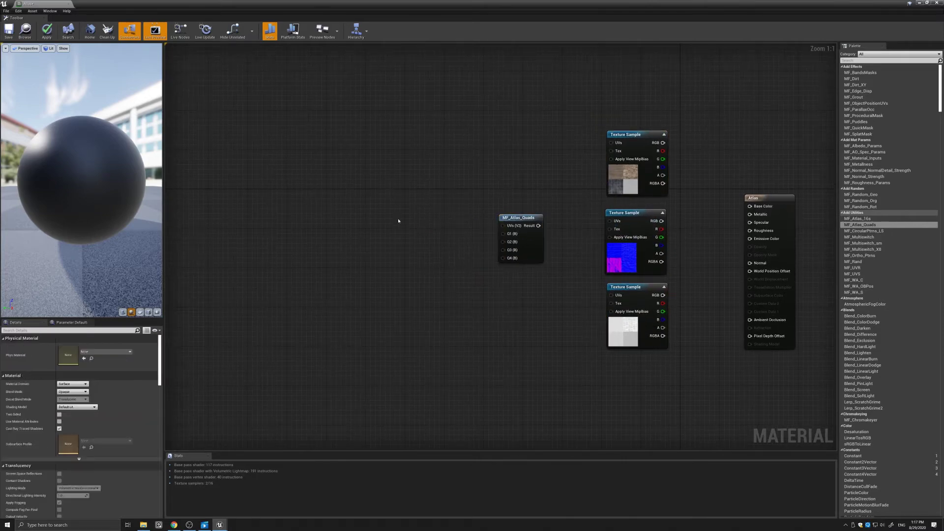
key("u")
left_click(368, 216)
left_click_drag(383, 217, 456, 209)
left_click(434, 230)
key("m")
left_click(434, 224)
- Create a scalar parameter named Tiling with default value 1 and connect it to the Multiply node's B input
left_click(400, 249)
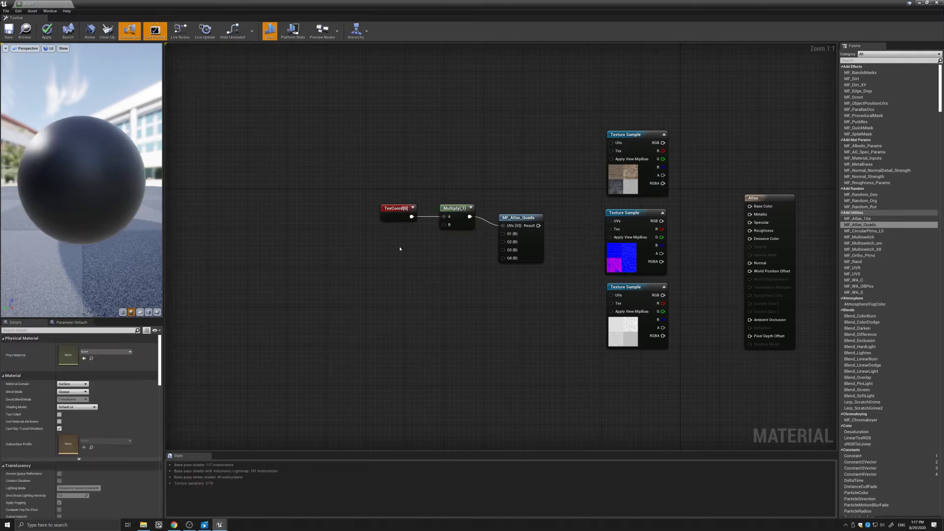
left_click(379, 252)
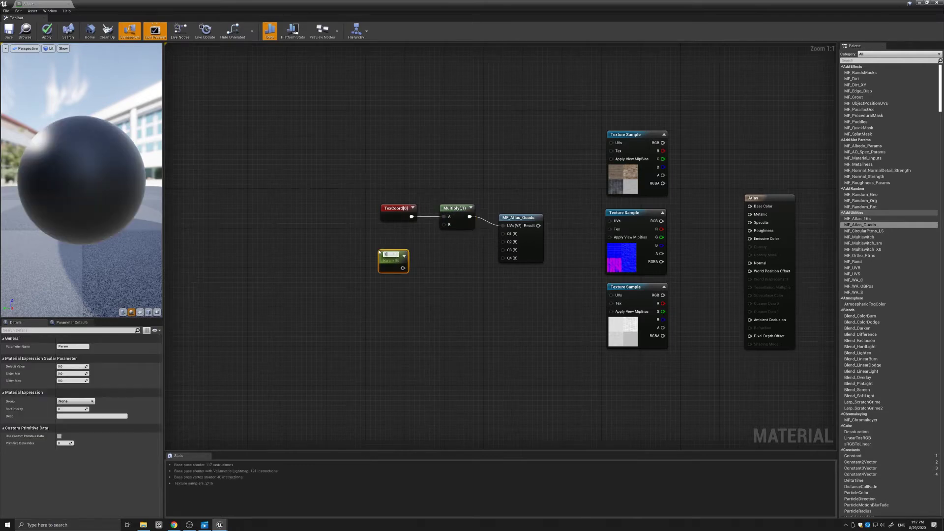
key("Return")
left_click(70, 367)
left_click(322, 306)
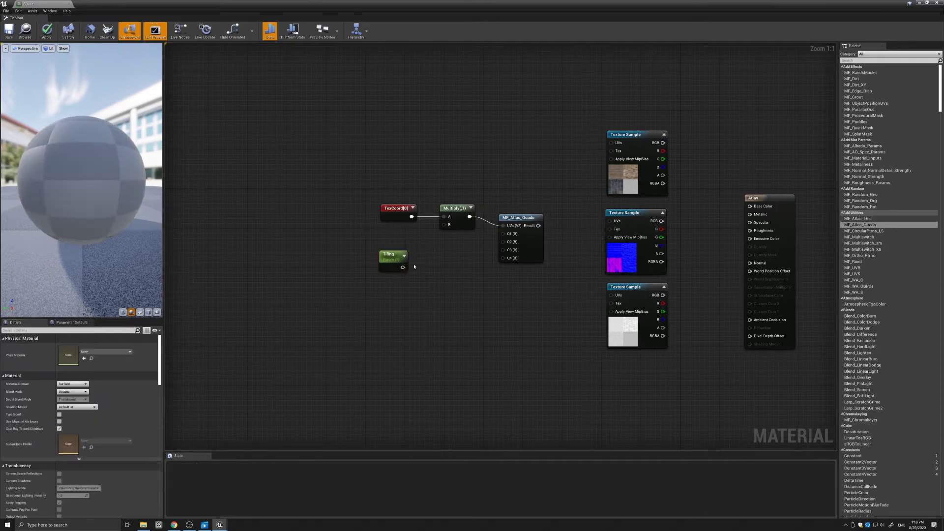
left_click_drag(403, 267, 445, 225)
left_click_drag(397, 259, 403, 233)
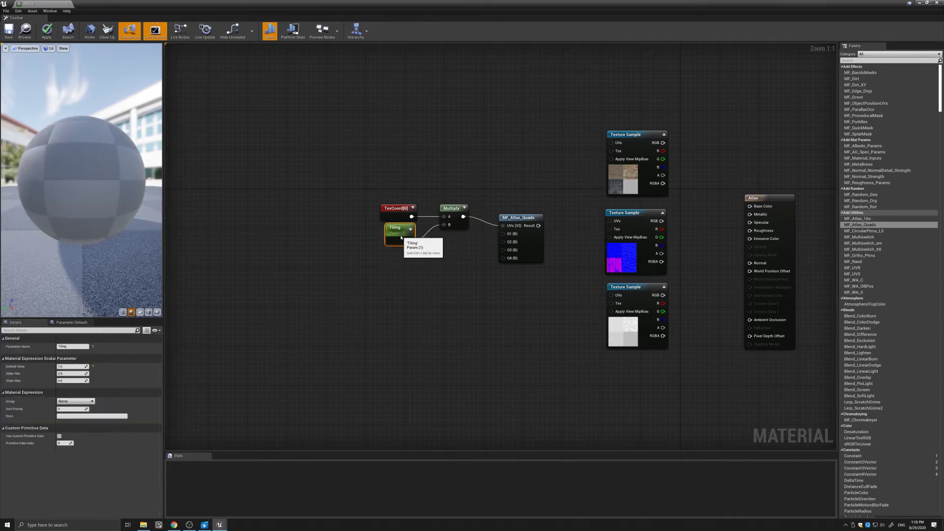
- Add a StaticBoolParameter node below the Tiling parameter, keeping its default name
left_click(424, 276)
right_click(414, 274)
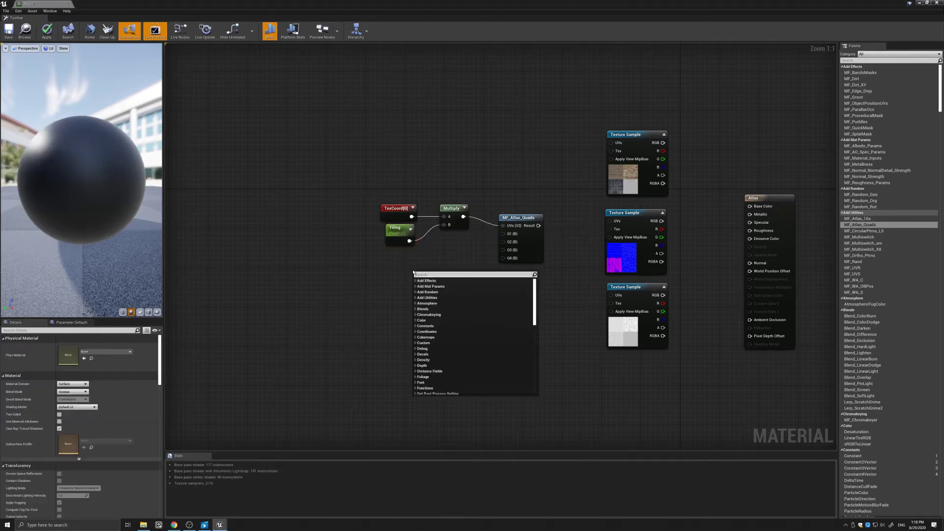
type("s")
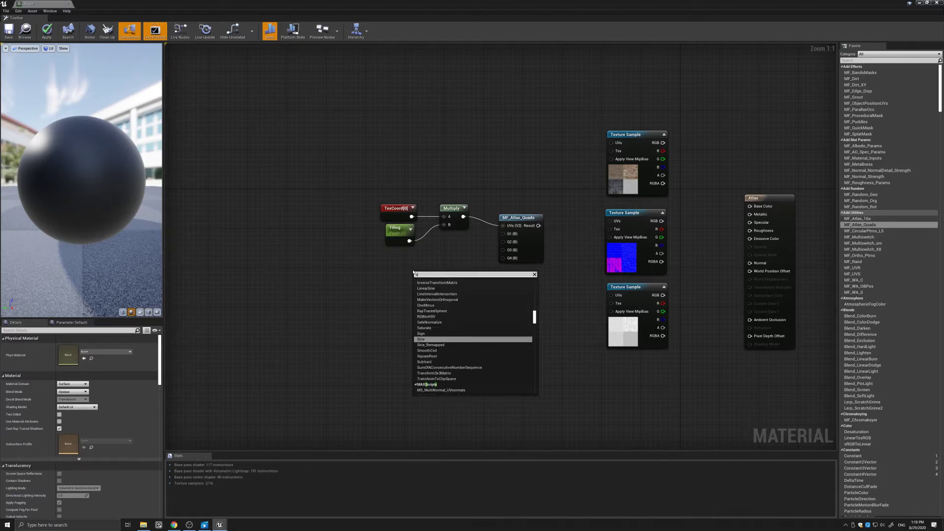
type("taticbool")
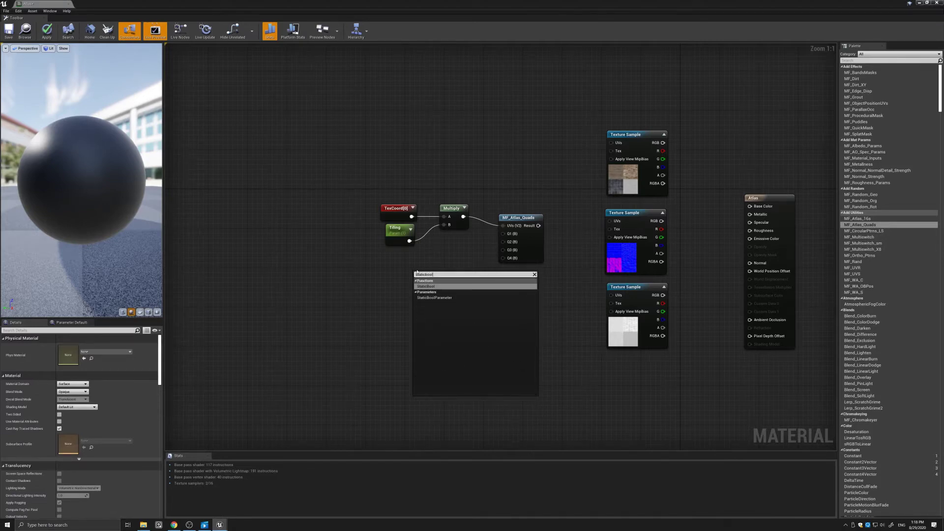
left_click(435, 297)
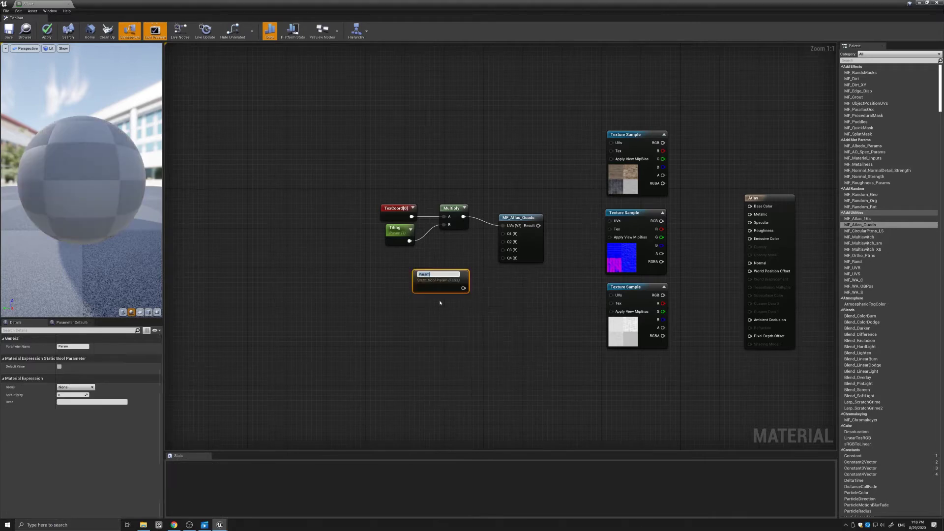
left_click(433, 281)
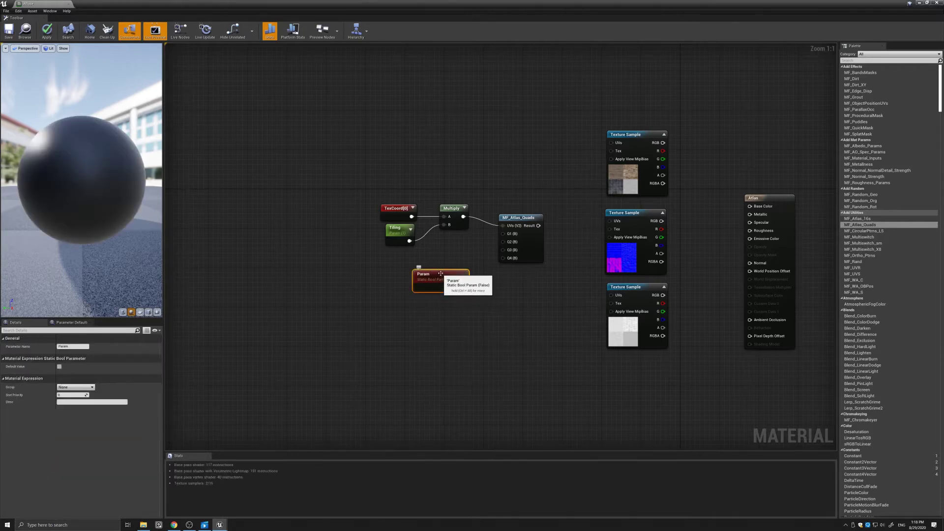
- Duplicate the static bool parameter three times and stack the copies beneath the original
key("ctrl+c")
left_click(442, 313)
key("ctrl+v")
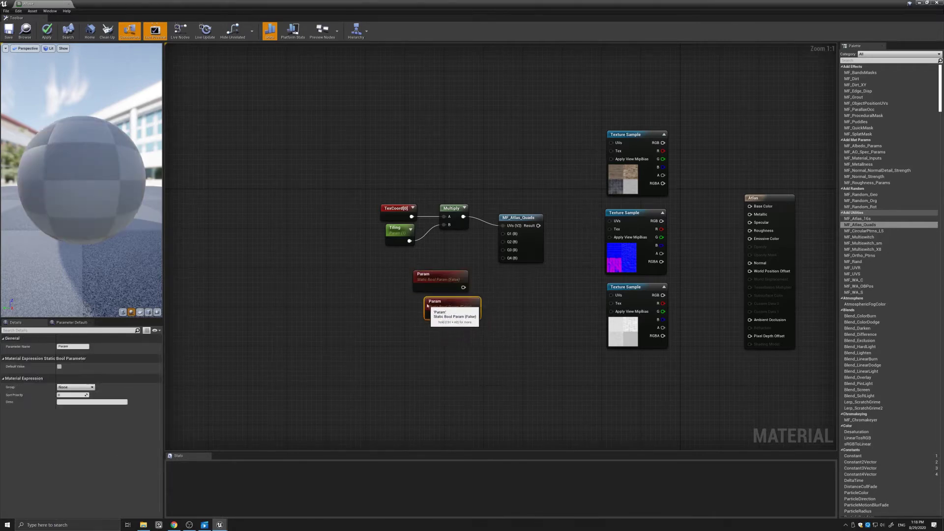
left_click_drag(428, 305, 419, 306)
left_click(442, 346)
key("ctrl+v")
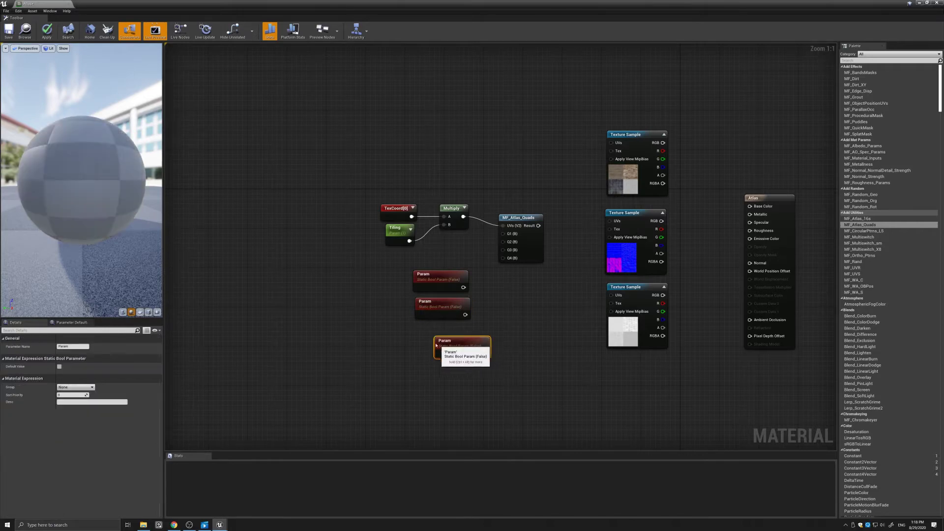
left_click_drag(442, 346, 424, 336)
left_click(440, 371)
key("ctrl+v")
left_click_drag(463, 370, 429, 357)
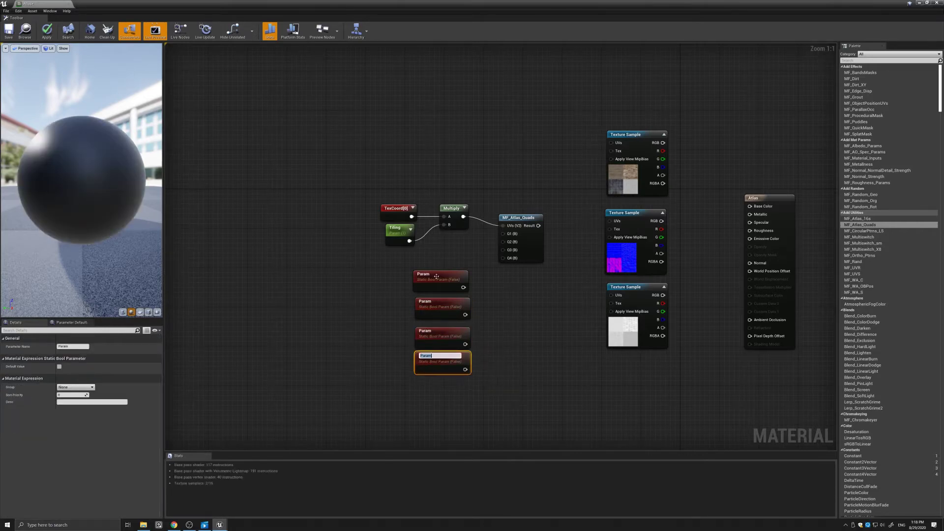
- Rename the first static bool parameter Upper Left and the second one Upper Right
left_click(437, 281)
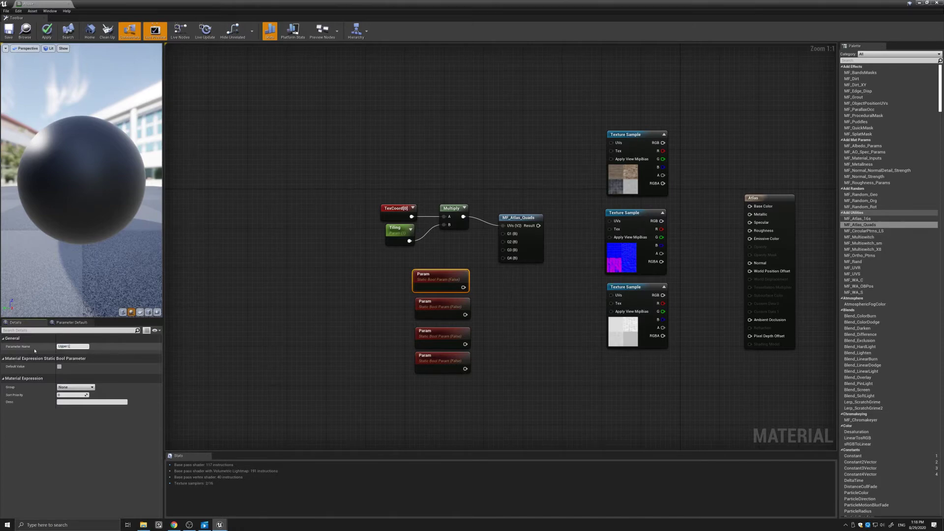
key("Return")
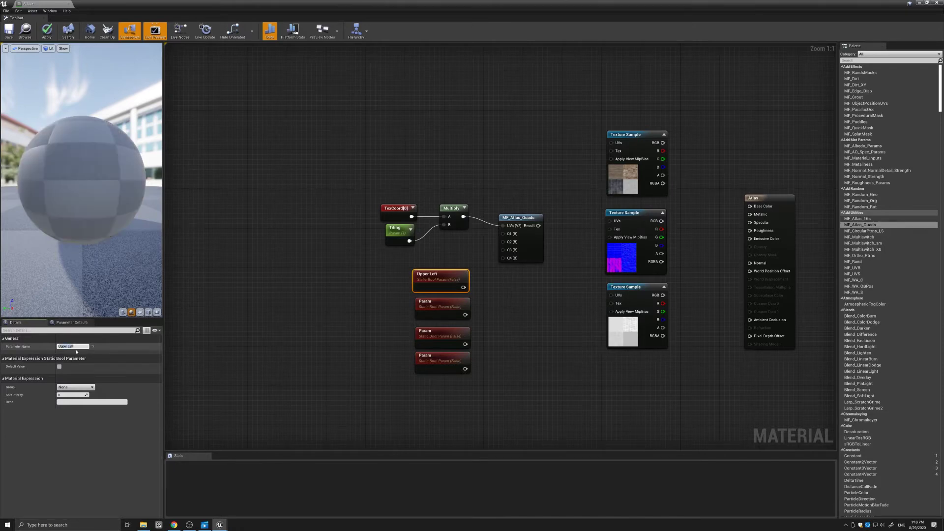
left_click(424, 303)
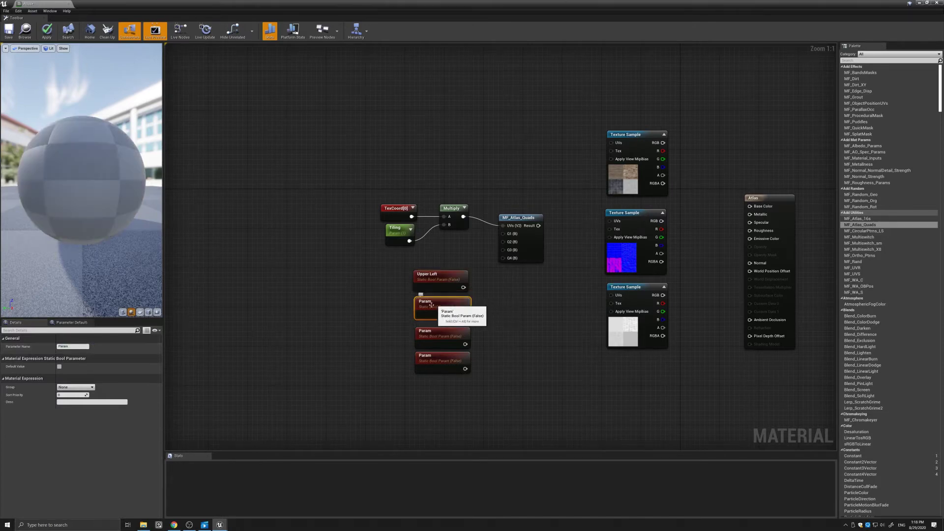
left_click(72, 348)
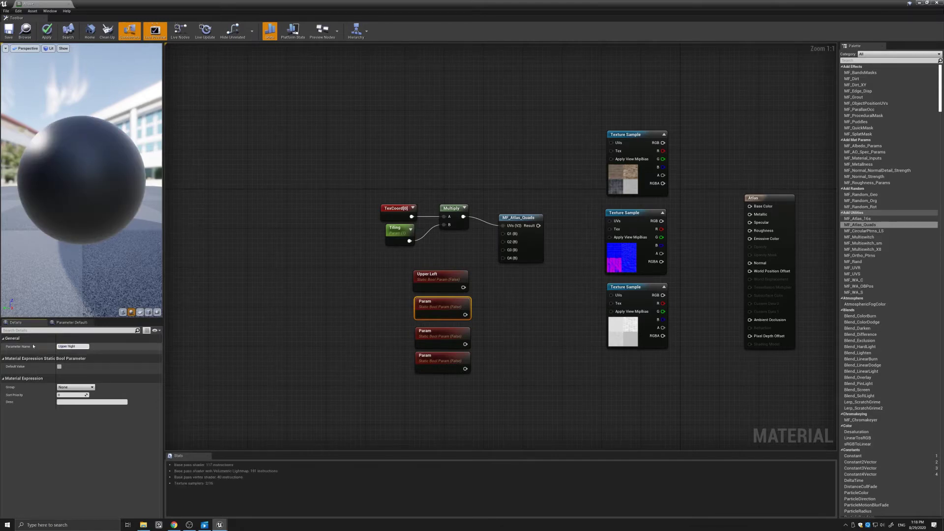
key("Return")
- Rename the third static bool parameter Lower Left and the fourth one Lower Right
left_click(428, 332)
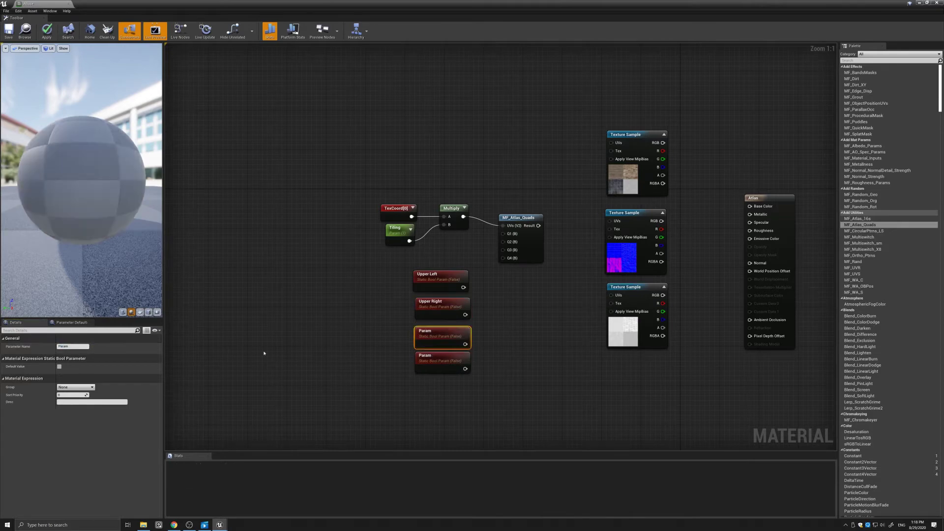
left_click(62, 347)
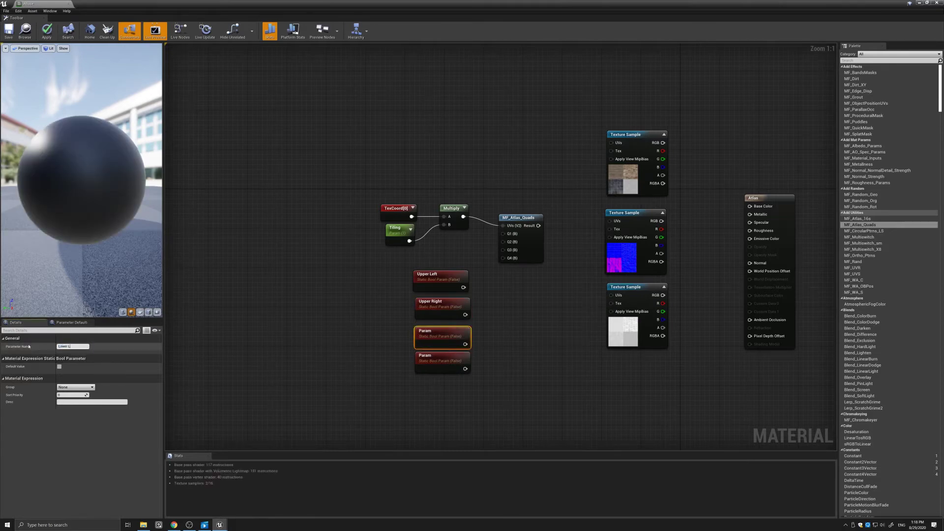
type("Lower Left")
key("Return")
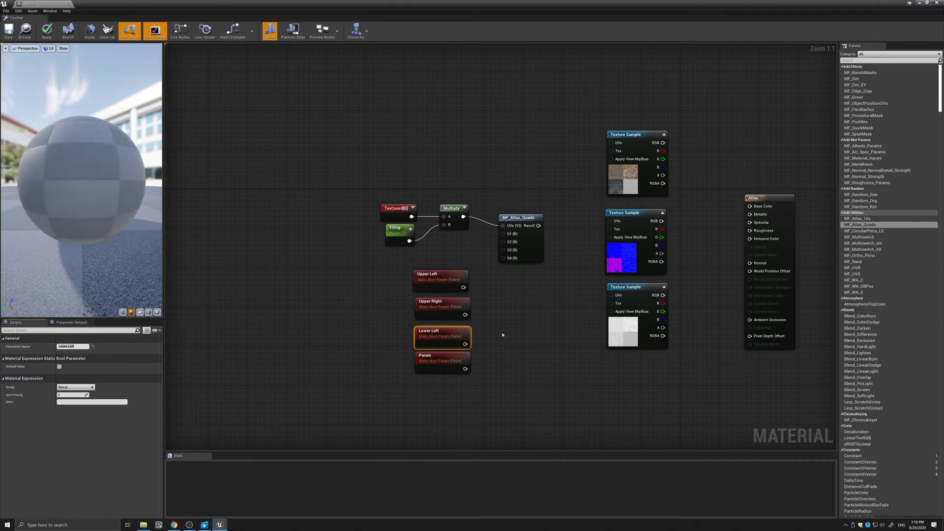
left_click(426, 358)
left_click(86, 346)
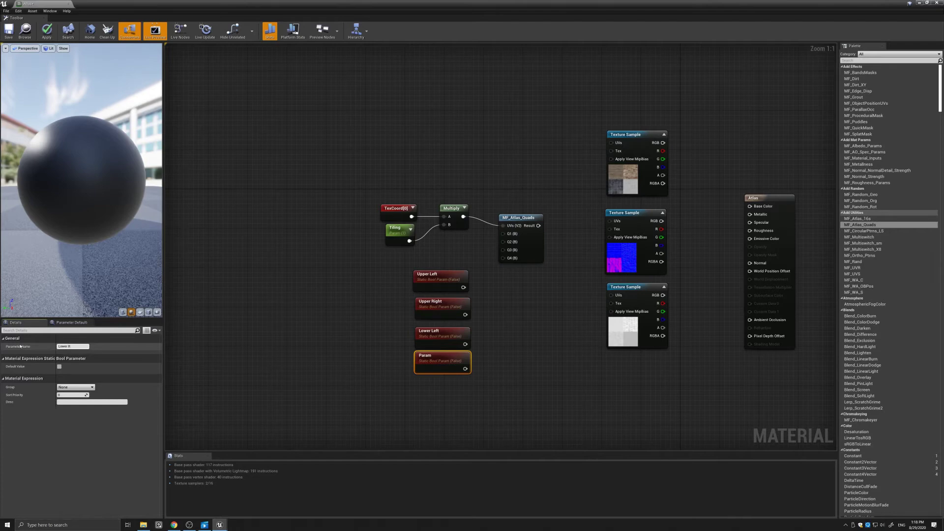
key("Return")
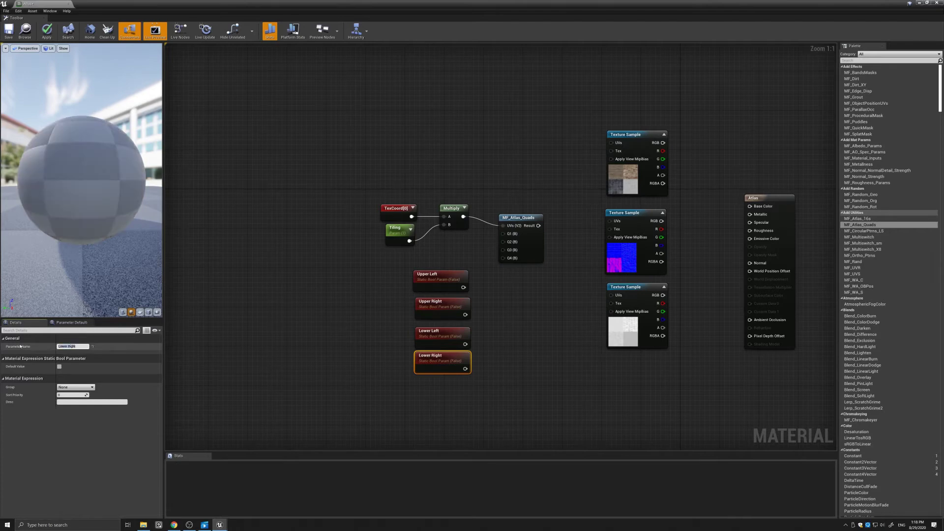
- Connect Upper Left to the Q1 input of MF_Atlas_Quads, place it beside that node, and set its default value to true
left_click(433, 277)
left_click_drag(463, 288, 503, 242)
left_click_drag(428, 289, 440, 259)
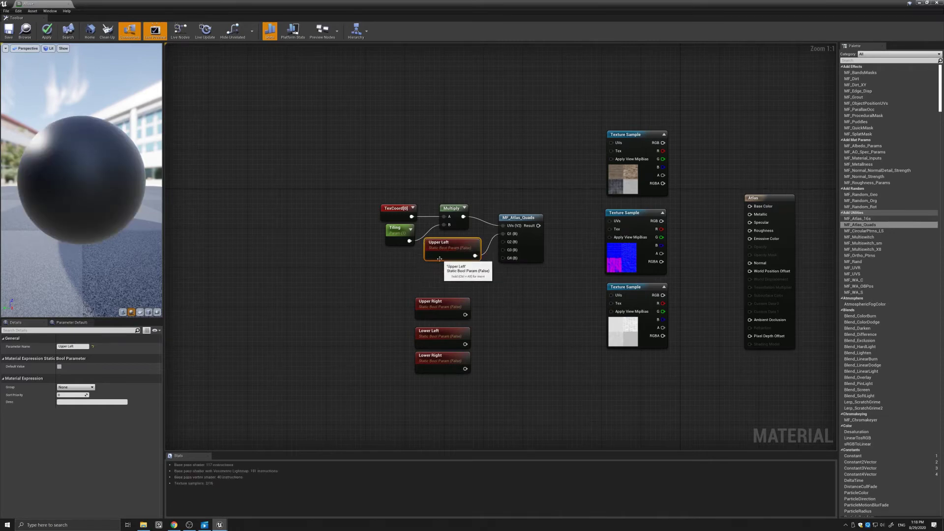
left_click(59, 367)
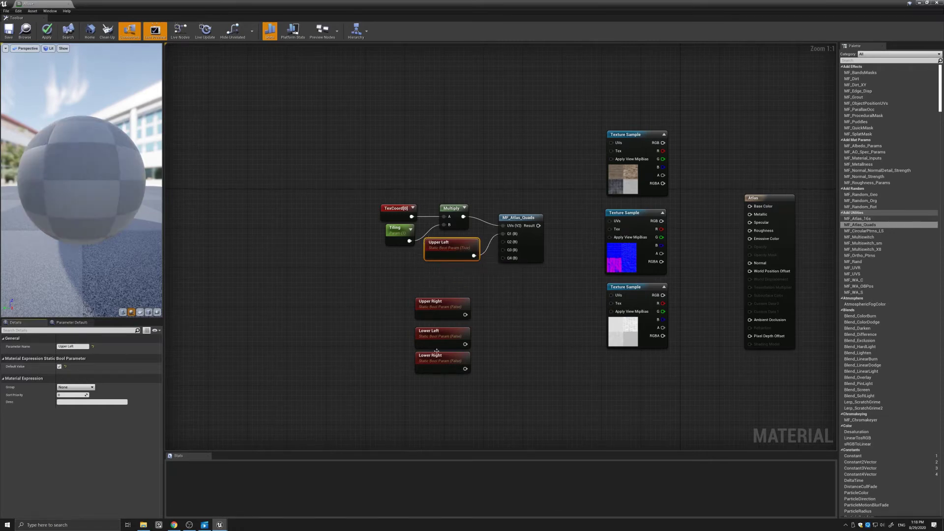
- Connect Upper Right, Lower Left and Lower Right to inputs Q2, Q3 and Q4, and move the three parameters up under Upper Left
left_click_drag(466, 315, 503, 242)
left_click_drag(465, 344, 502, 249)
left_click_drag(466, 369, 503, 258)
left_click_drag(480, 288, 432, 400)
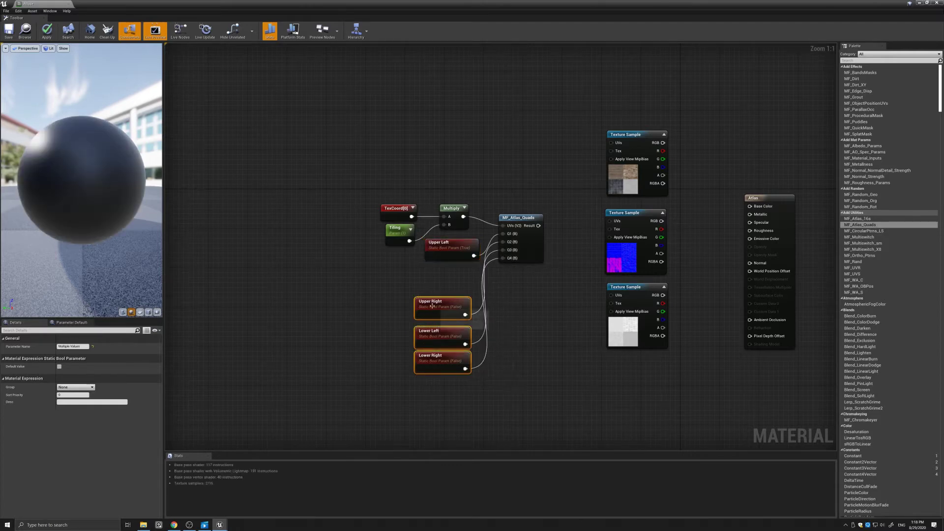
left_click_drag(437, 304, 441, 279)
left_click(441, 279)
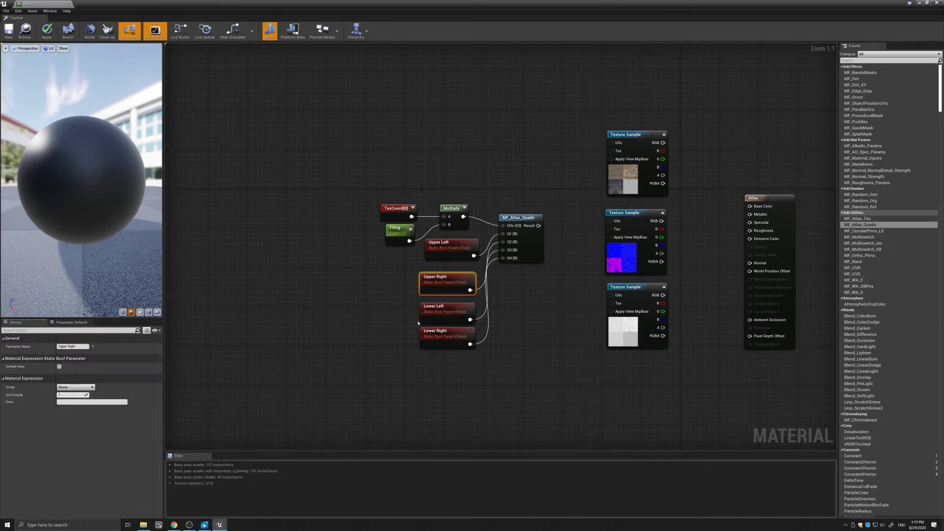
- Set the sort priorities of the Lower Left and Lower Right parameters so they follow Upper Right
left_click(448, 312)
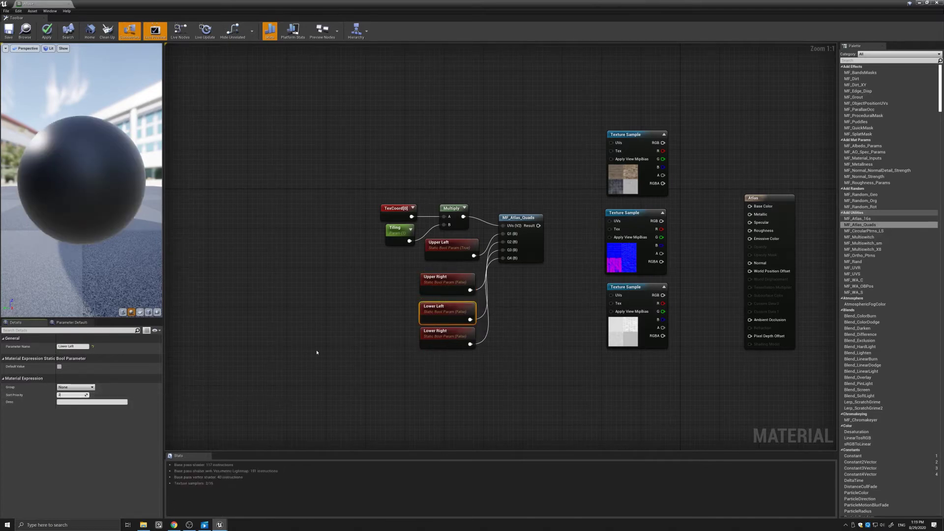
left_click(437, 334)
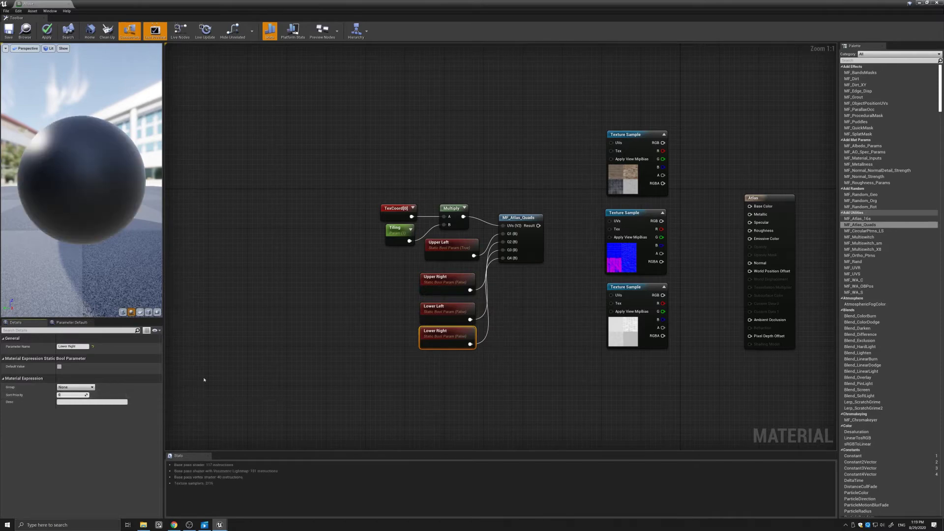
left_click(465, 373)
- Add a DDX node and a DDY node to the graph beside the first texture sample
right_click_drag(466, 373, 268, 408)
right_click_drag(403, 211, 524, 239)
right_click(467, 196)
type("ddx")
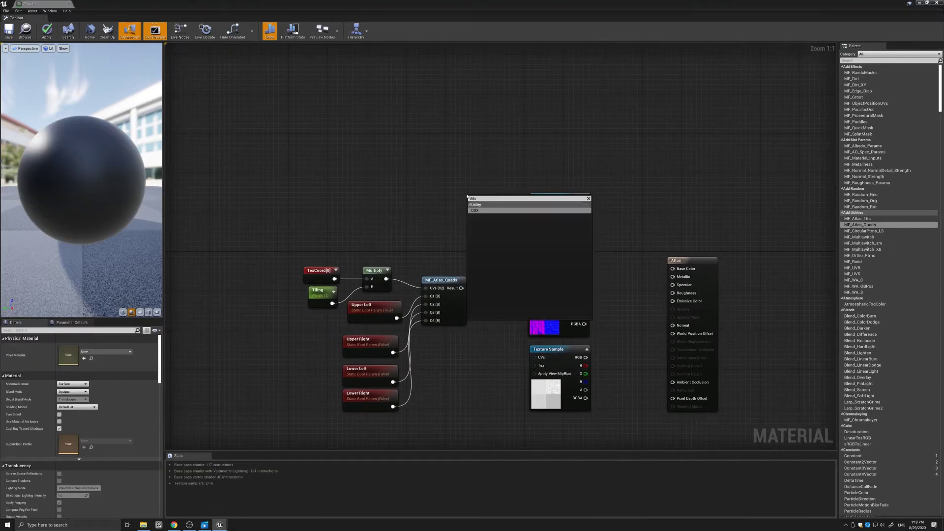
left_click(490, 210)
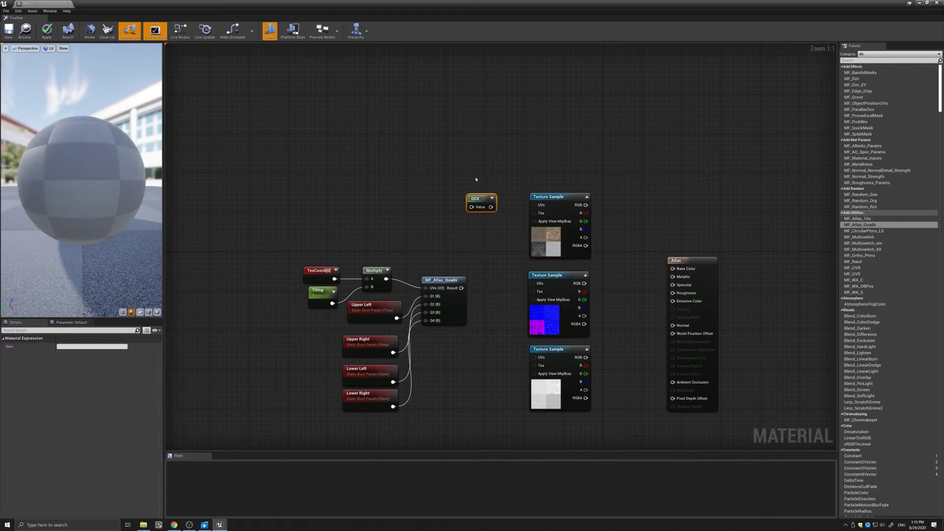
left_click(476, 180)
right_click(480, 226)
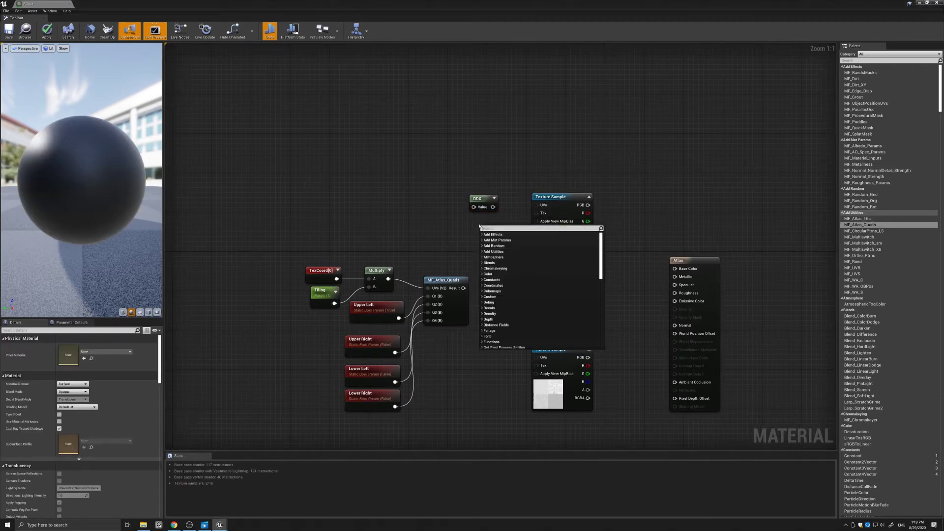
type("ddy")
left_click(510, 242)
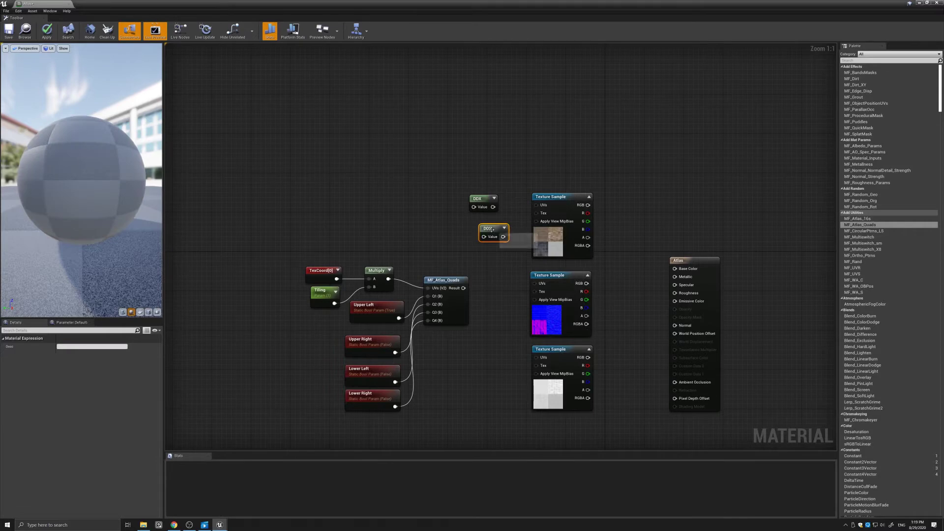
- Place DDY directly below DDX and connect the Multiply output to the Value inputs of both nodes
left_click_drag(389, 279, 468, 238)
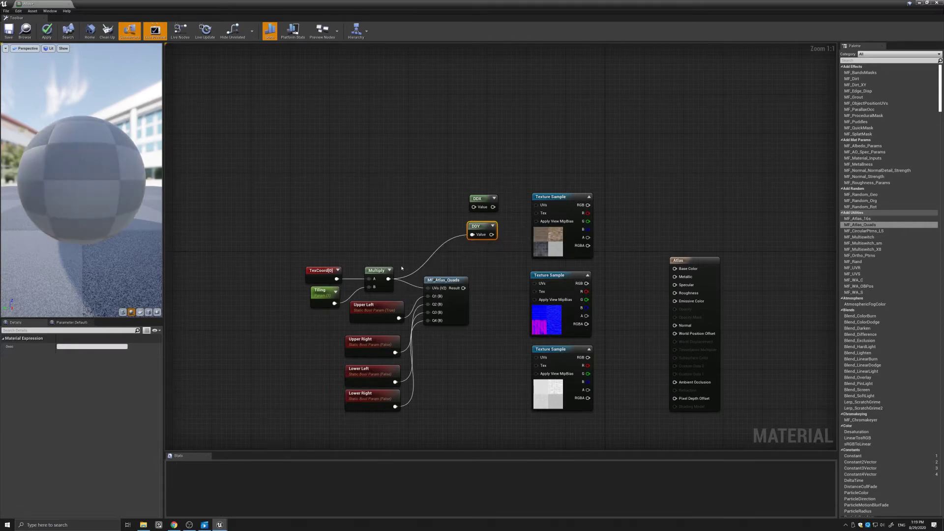
left_click_drag(388, 279, 478, 208)
- Set the MipValueMode of the color and normal texture samples to Derivative (explicit derivative to compute mip level)
right_click_drag(478, 208, 563, 110)
left_click_drag(562, 110, 531, 229)
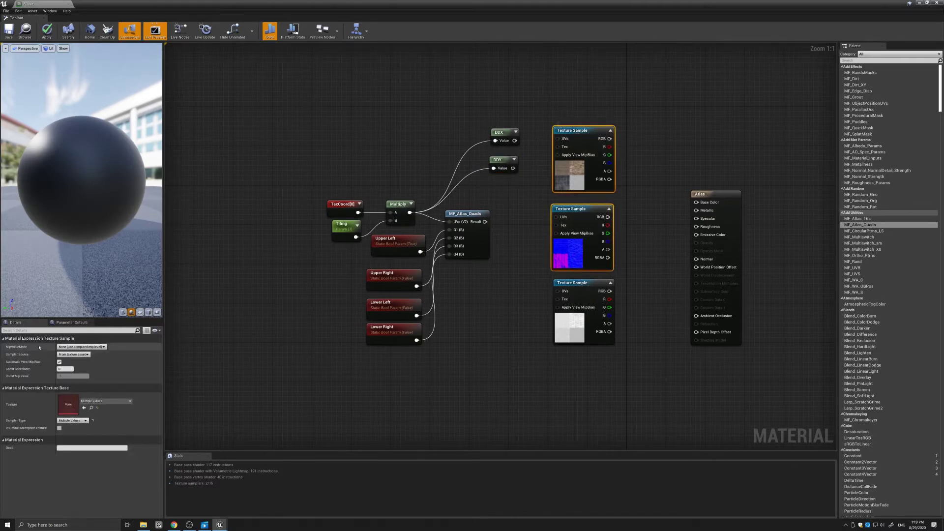
left_click(79, 347)
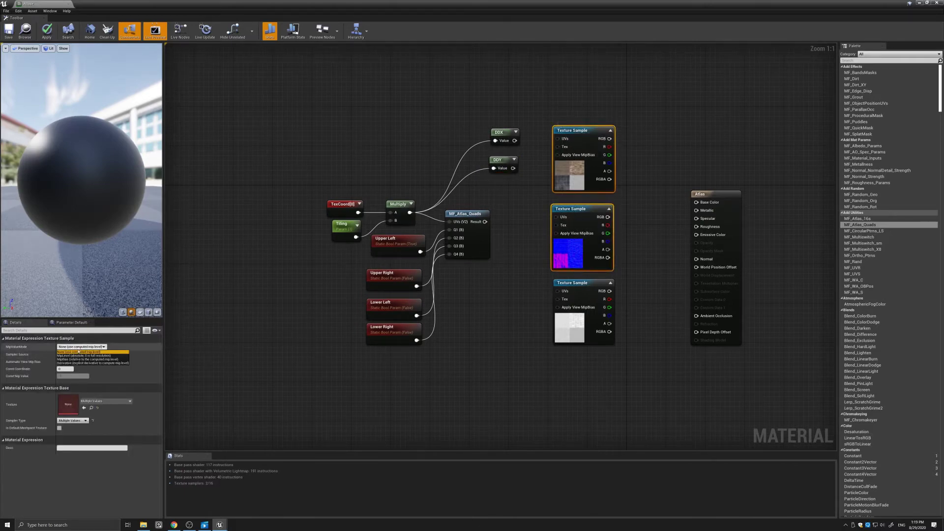
left_click(94, 373)
- Connect DDX and DDY to the DDX(UVs) and DDY(UVs) inputs of the color and normal texture samples
left_click_drag(514, 141, 558, 163)
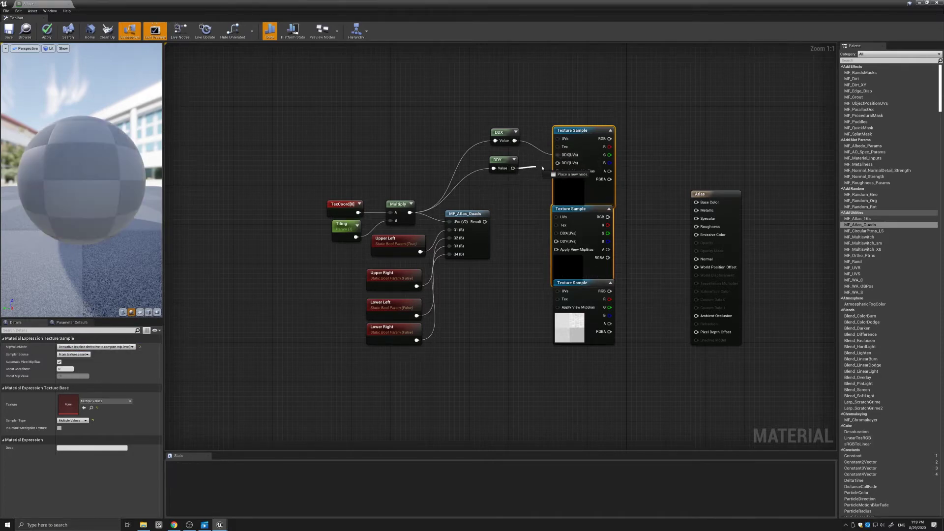
left_click_drag(514, 140, 557, 233)
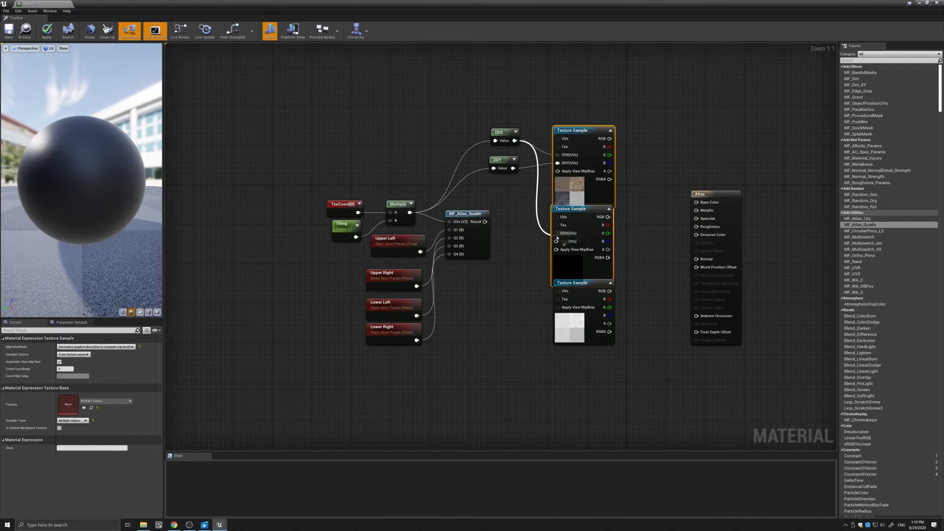
left_click_drag(513, 169, 557, 242)
- Spread the three texture samples apart vertically so that the enlarged nodes do not overlap
right_click_drag(701, 205, 647, 194)
left_click_drag(645, 193, 665, 178)
left_click_drag(517, 272, 511, 306)
left_click_drag(527, 125, 528, 111)
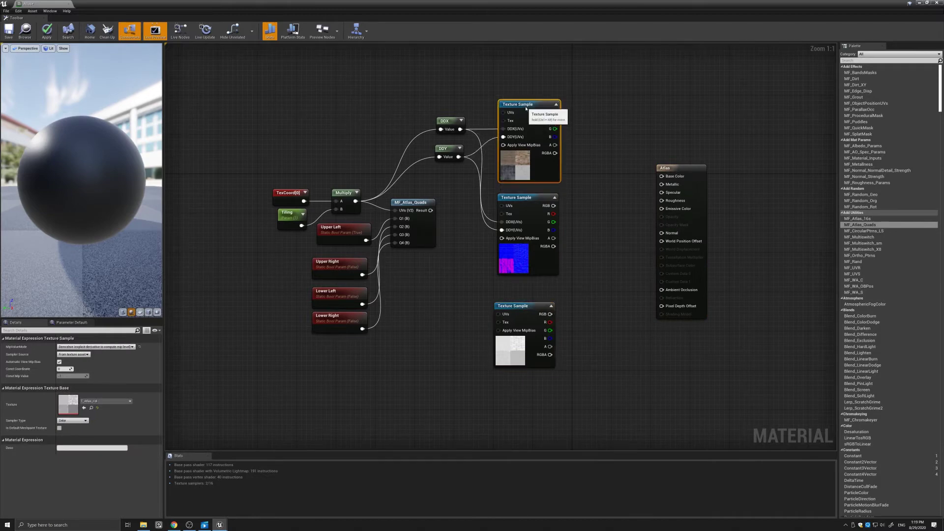
left_click_drag(503, 303, 503, 298)
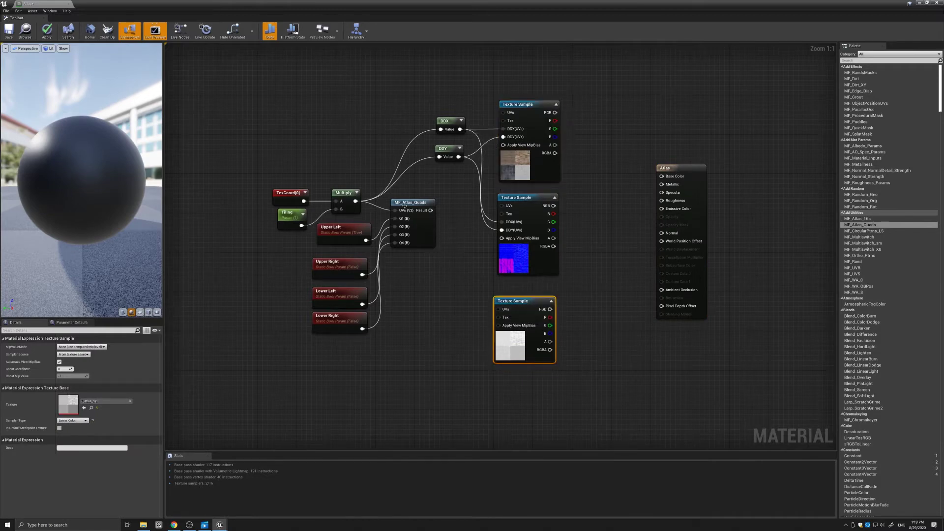
- Connect the MF_Atlas_Quads result to the UVs inputs of all three texture samples
left_click_drag(431, 210, 502, 113)
left_click_drag(431, 210, 498, 310)
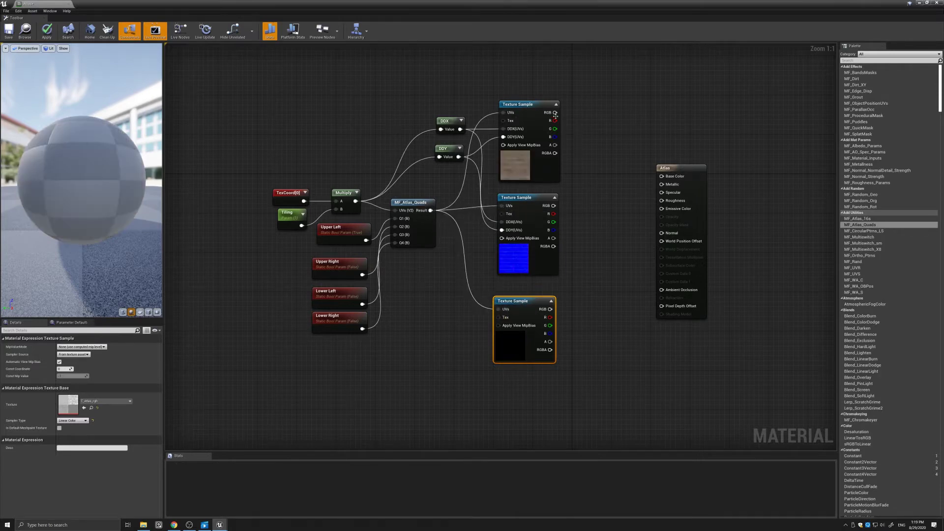
- Connect the RGB outputs of the color, normal and grayscale texture samples to Base Color, Normal and Roughness
left_click_drag(555, 113, 662, 176)
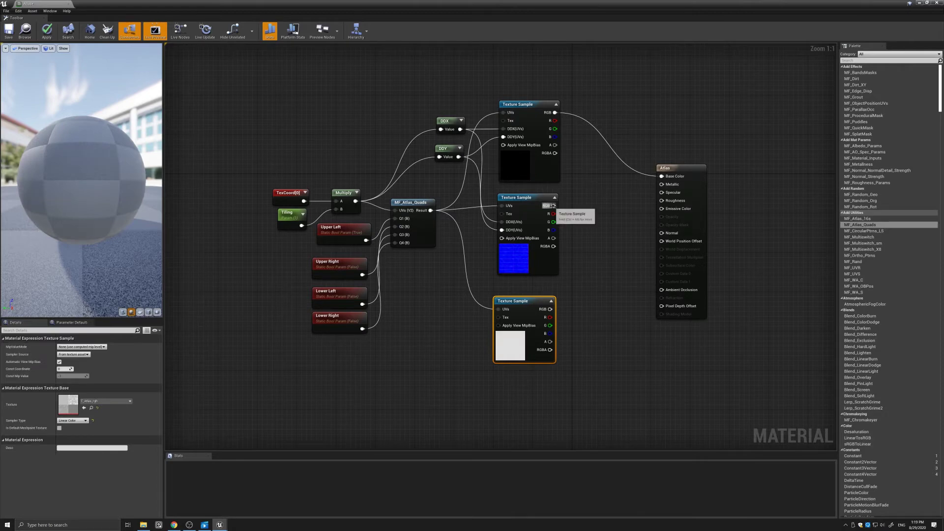
left_click_drag(553, 205, 662, 233)
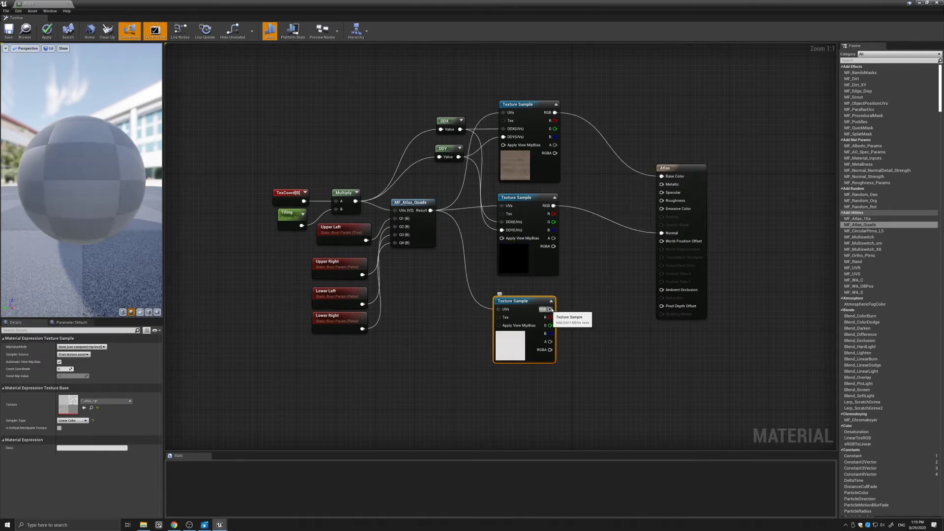
left_click_drag(551, 308, 661, 200)
right_click_drag(595, 193, 599, 193)
scroll(613, 232, "down", 1)
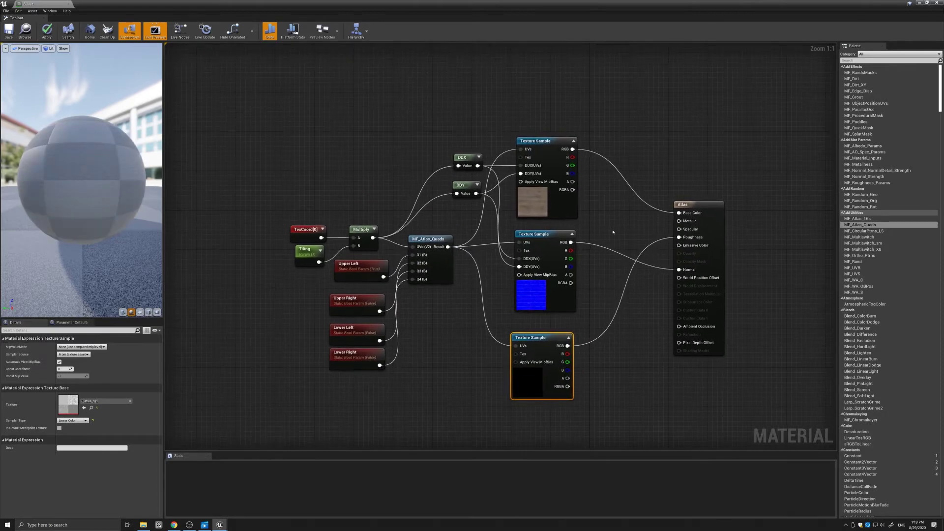
right_click_drag(613, 232, 581, 219)
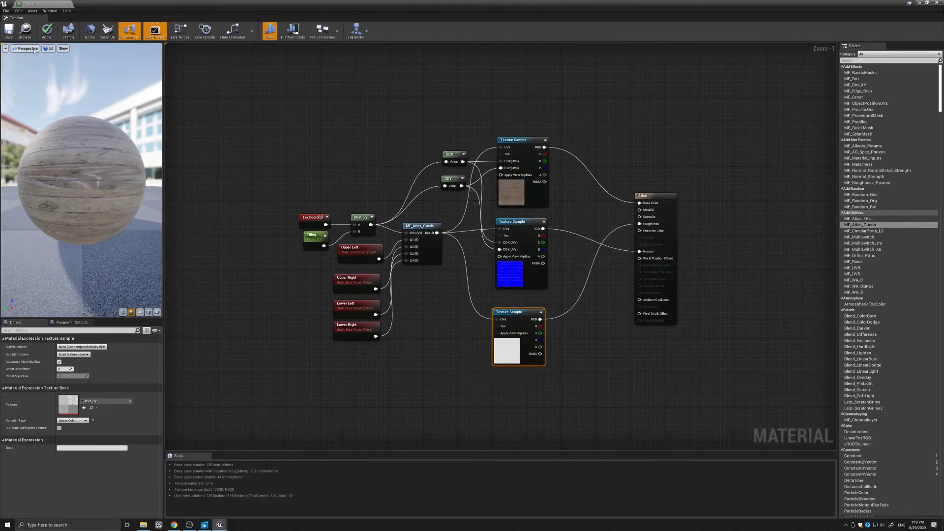
- Save the Atlas material and close its editor window
left_click(8, 31)
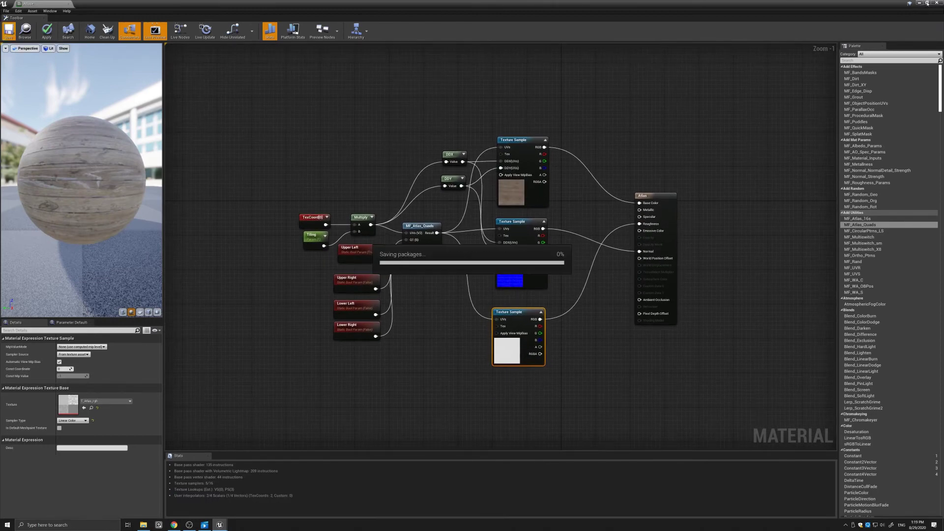
left_click(927, 3)
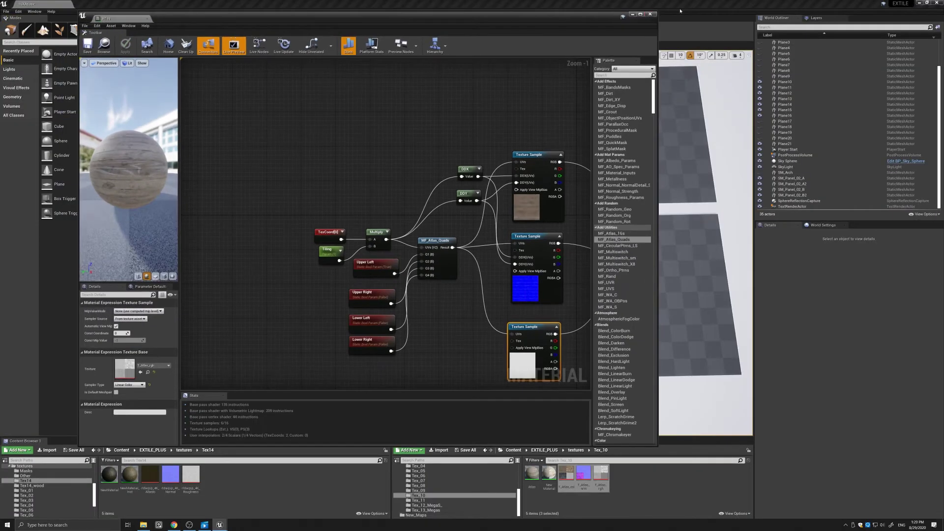
left_click(650, 14)
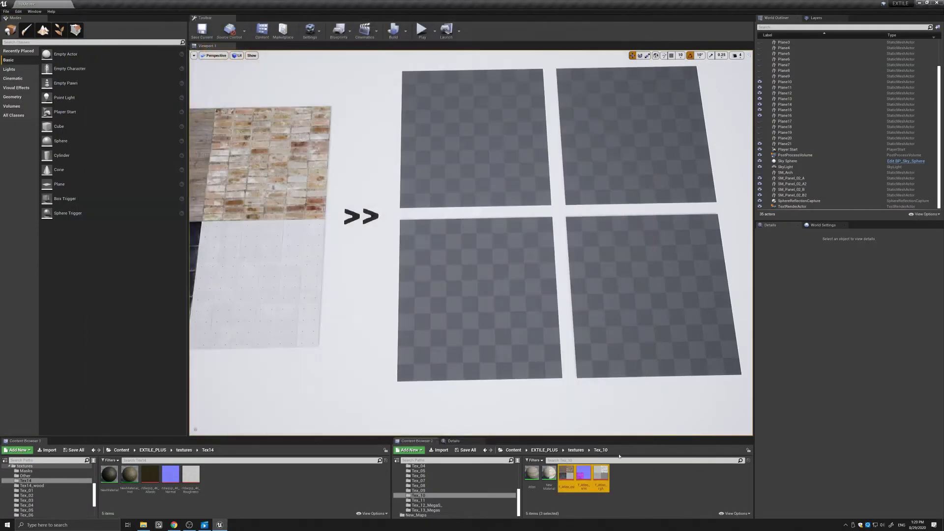
- Create a material instance of Atlas and assign it to the upper-left plane in the level
right_click(533, 475)
left_click(563, 341)
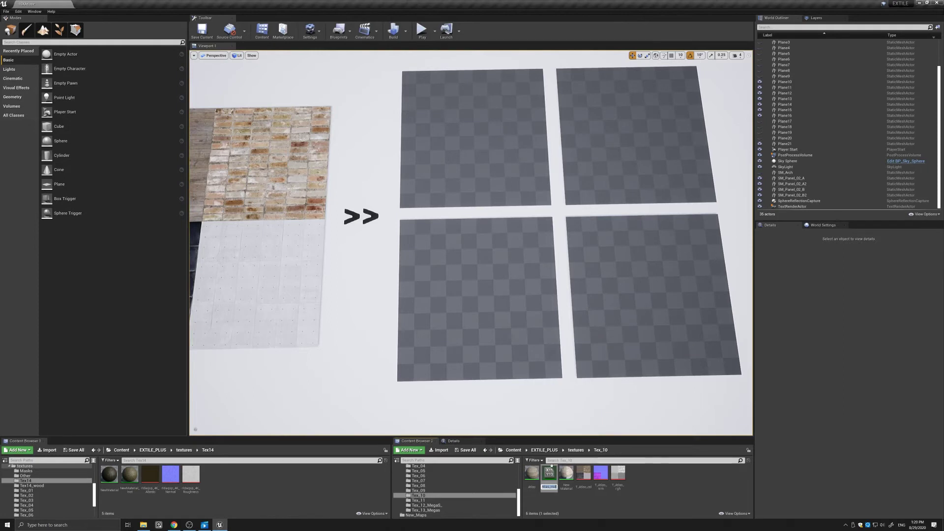
left_click(483, 154)
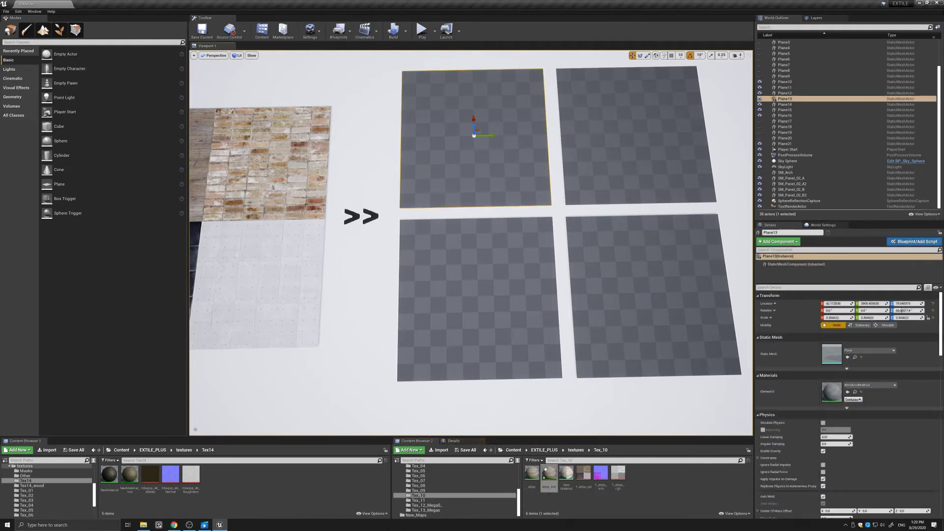
left_click_drag(550, 473, 848, 392)
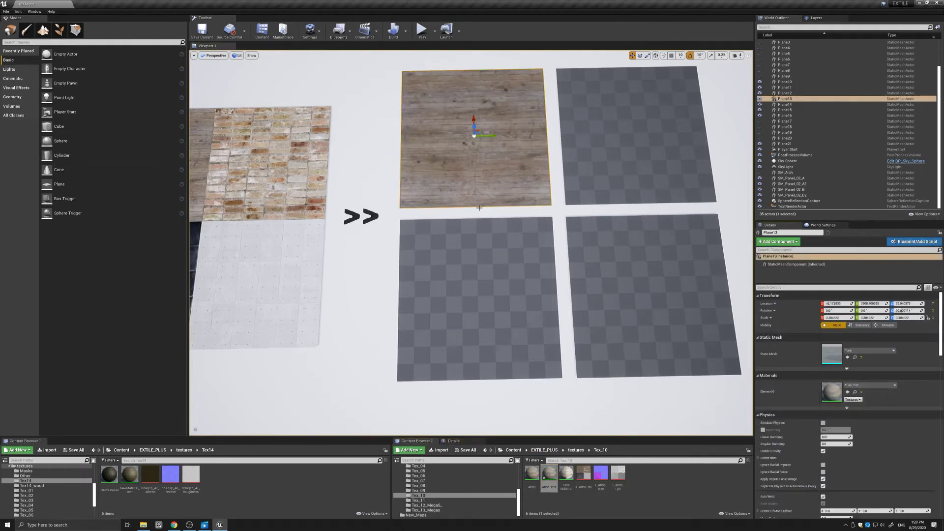
- Open the new instance, narrow its window to reveal the planes, and override Tiling with a higher value
double_click(832, 392)
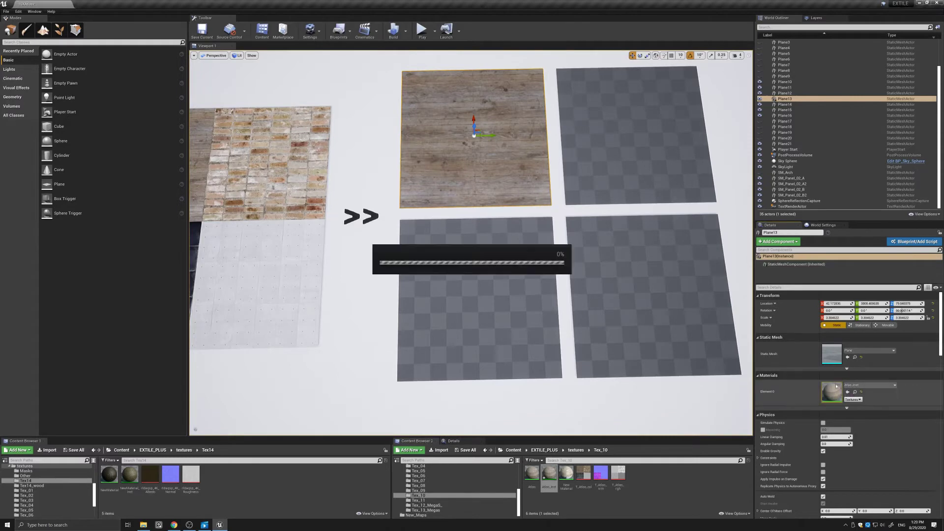
left_click_drag(658, 235, 339, 234)
left_click(180, 121)
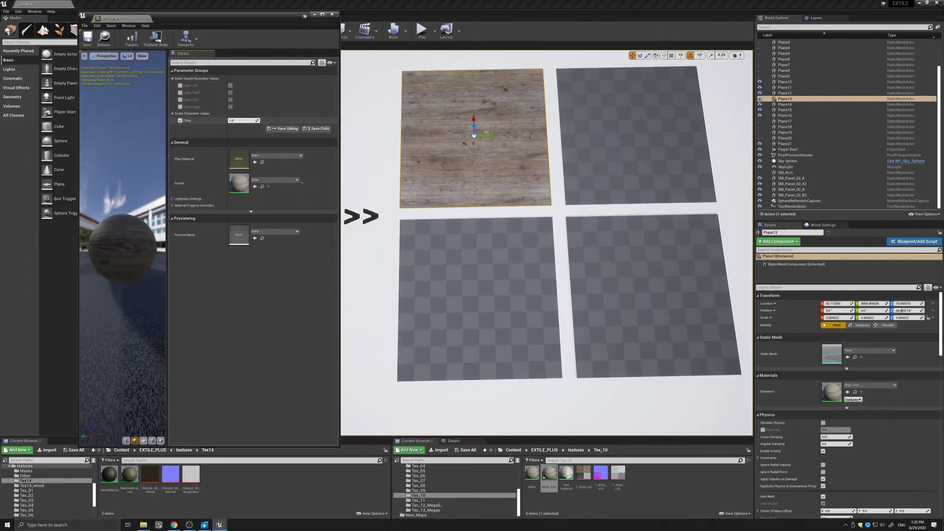
left_click_drag(243, 121, 285, 120)
- Create a second material instance of Atlas and assign it to the upper-right plane
left_click(531, 473)
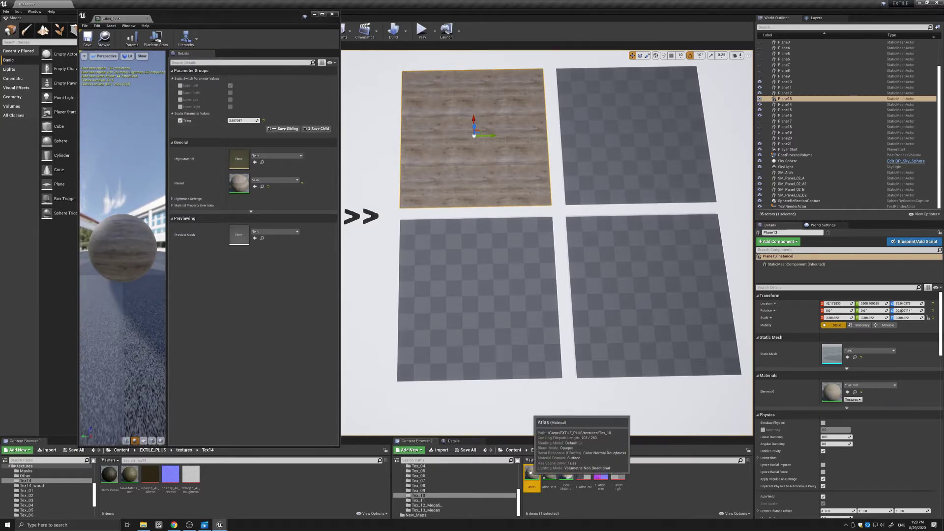
right_click(531, 473)
left_click(546, 334)
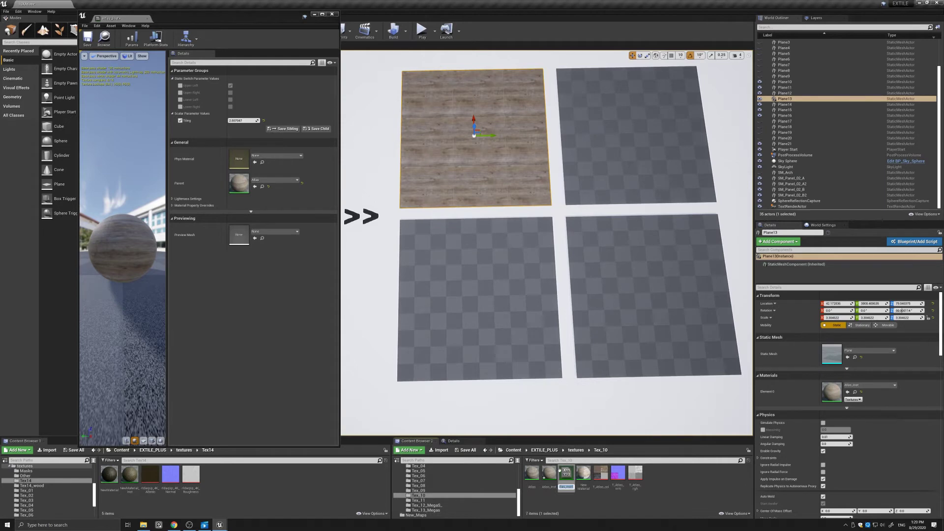
key("Return")
left_click(611, 184)
left_click_drag(566, 473, 861, 392)
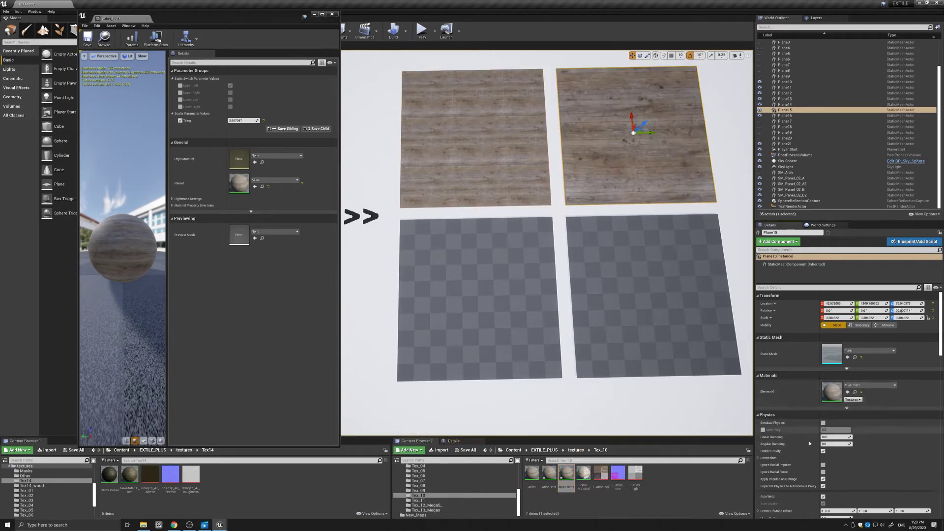
- Open the second material instance, override its Upper Right switch and set it to true
double_click(566, 473)
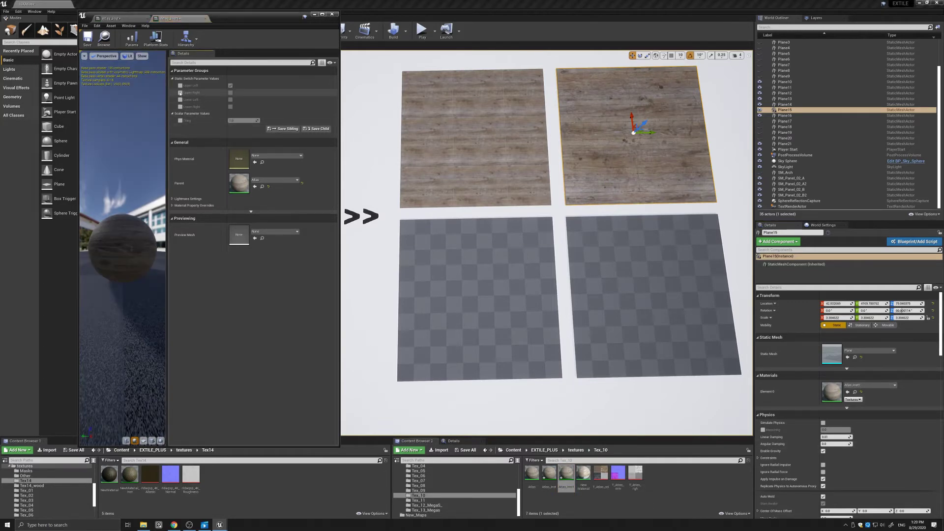
left_click(230, 92)
left_click(230, 92)
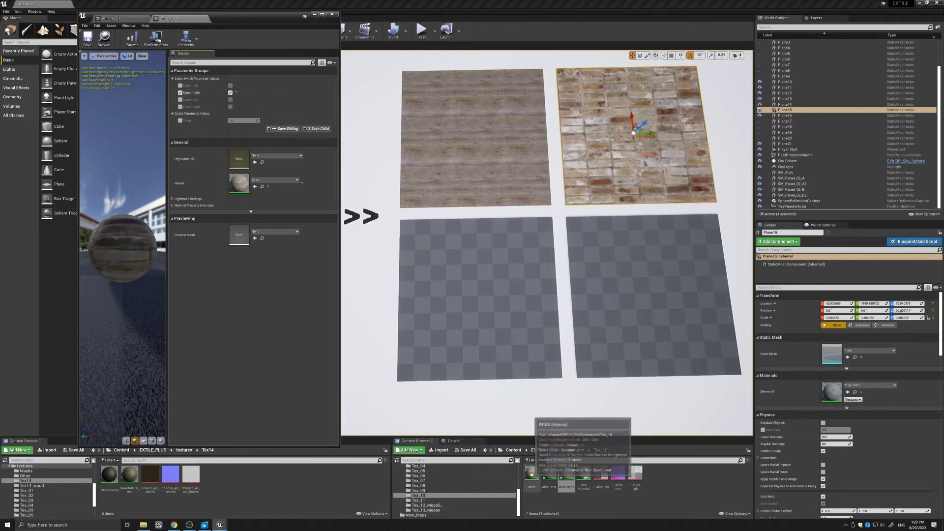
- Create a third material instance of Atlas and apply it to the lower-left plane
right_click(532, 473)
left_click(570, 338)
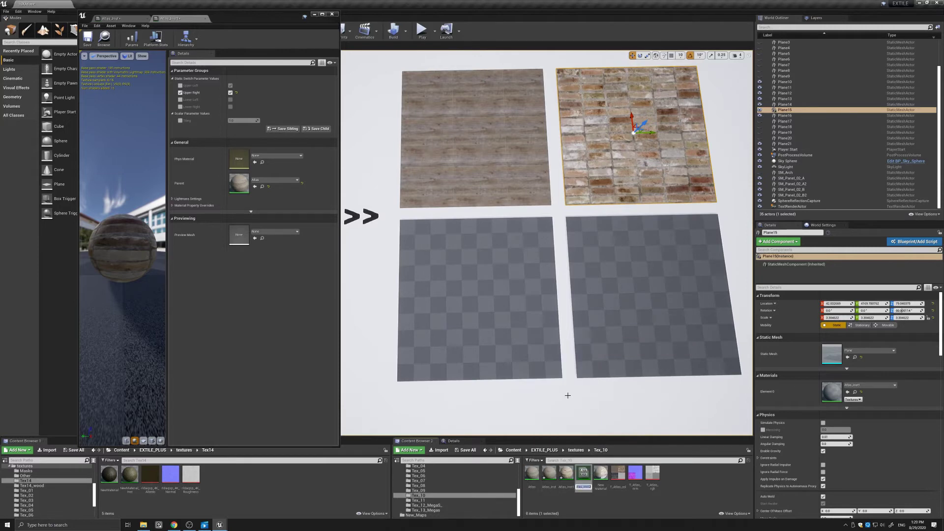
key("Return")
left_click(511, 347)
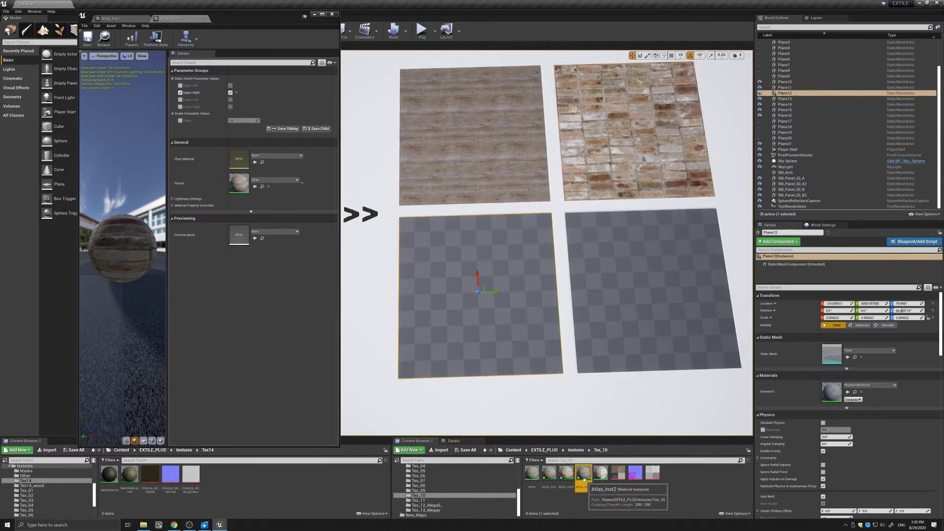
left_click_drag(583, 475, 501, 339)
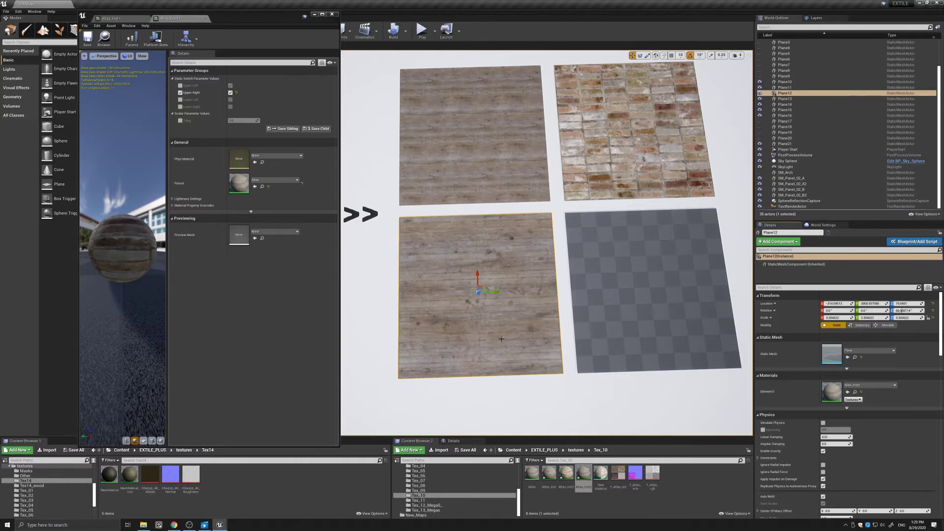
- Open the third material instance, override its Lower Left switch and set it to true
double_click(583, 473)
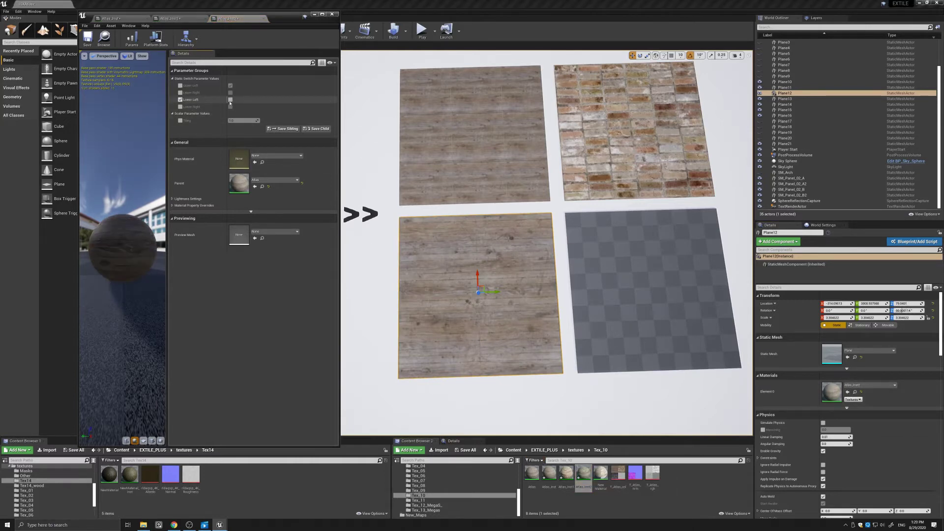
left_click(231, 100)
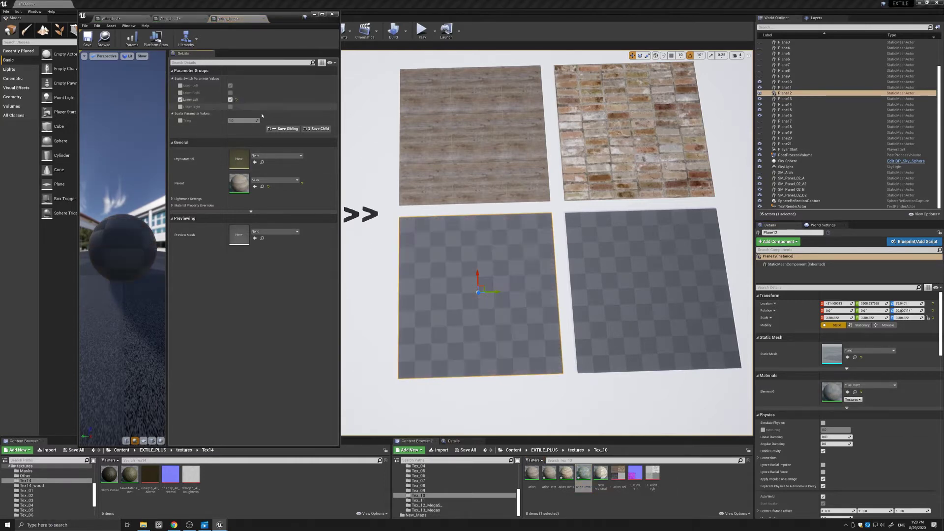
- Create a fourth material instance of Atlas and assign it to the lower-right plane
right_click(534, 476)
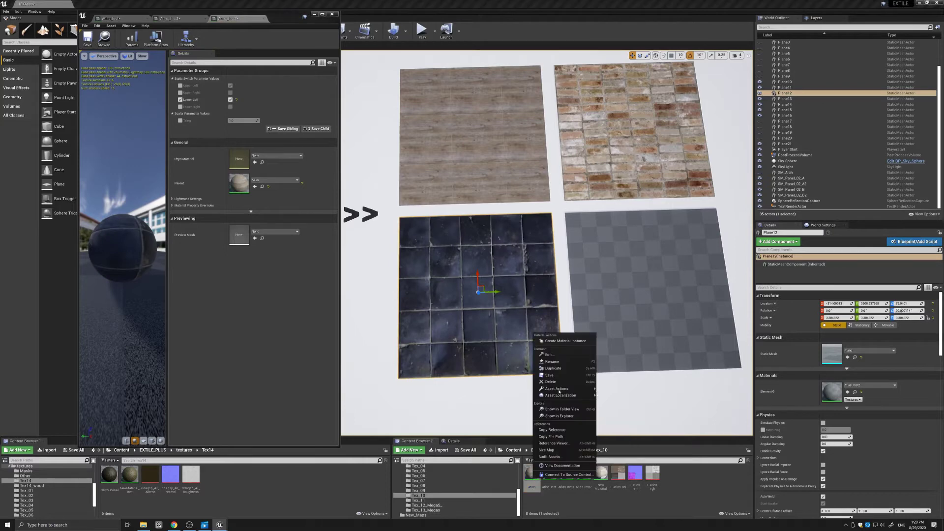
left_click(561, 341)
left_click(618, 327)
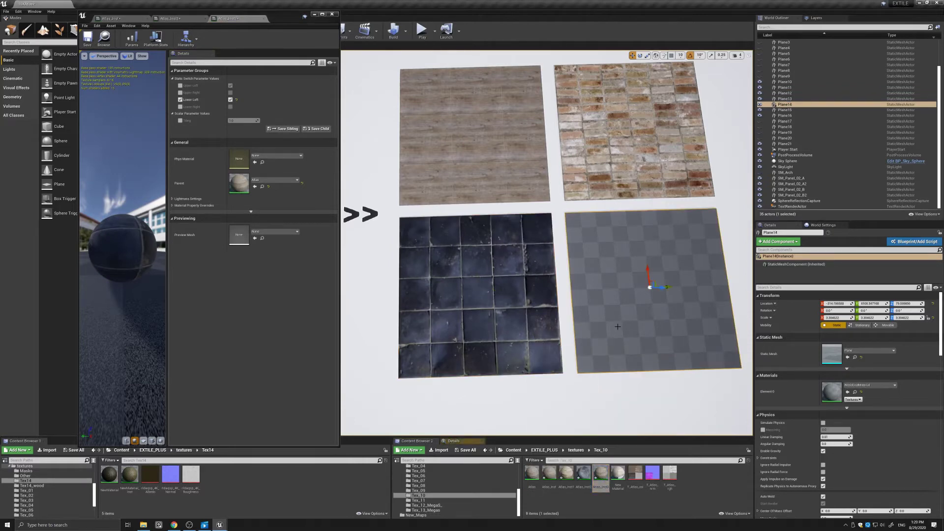
left_click(602, 469)
left_click(848, 392)
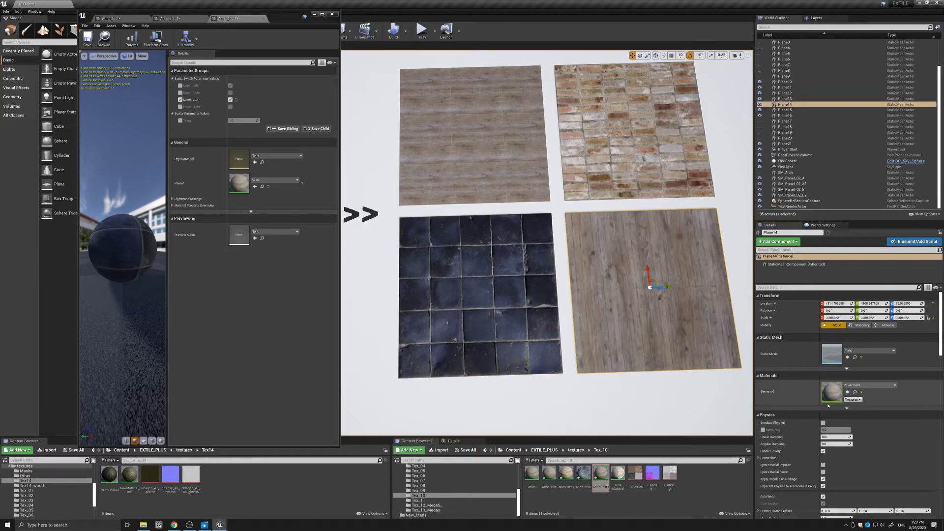
- Open the fourth material instance, override its Lower Right switch and set it to true
double_click(601, 473)
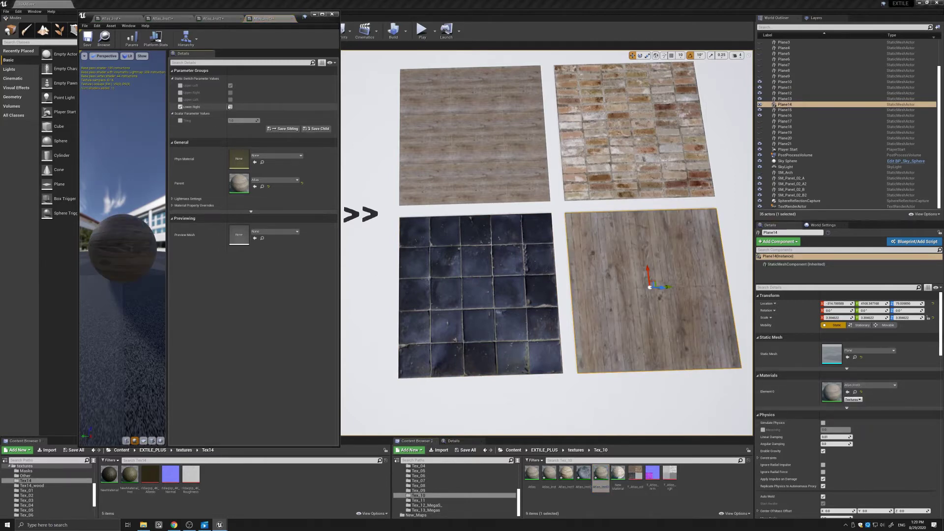
left_click(230, 107)
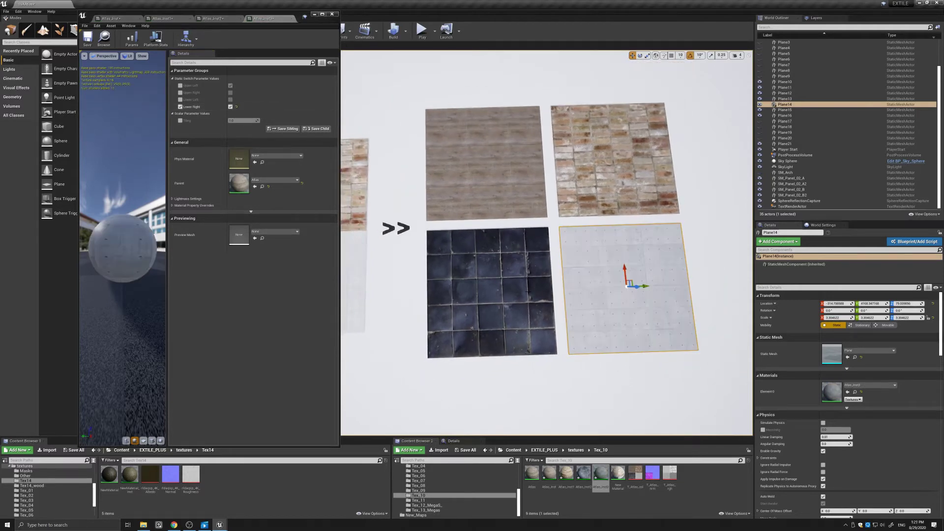
right_click_drag(529, 292, 554, 265)
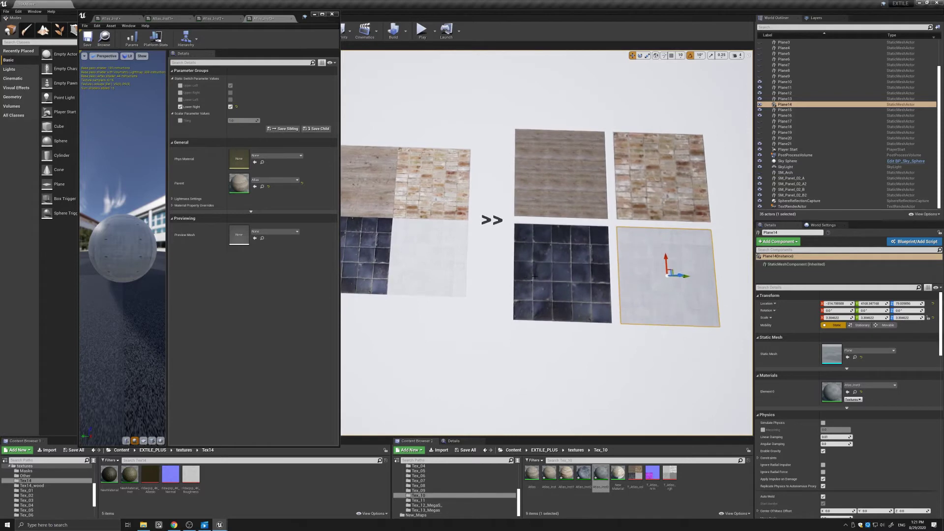
- Override Tiling in the Lower Right instance, and override it with a higher value in the lower-left plane's instance
left_click(554, 272)
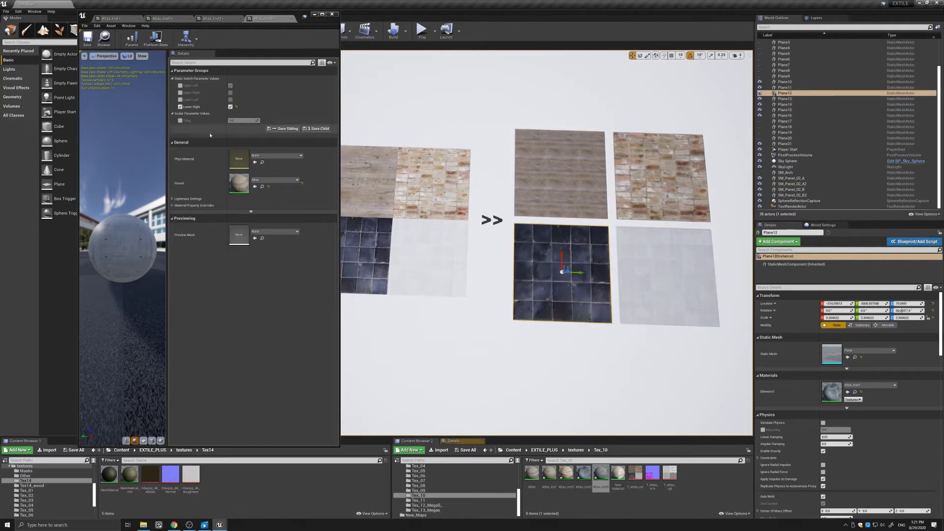
left_click(180, 120)
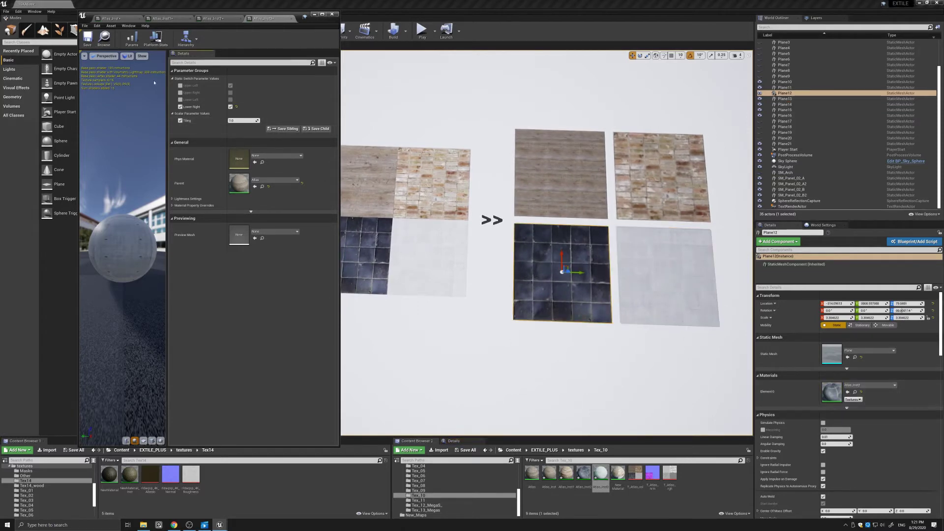
left_click_drag(243, 121, 286, 121)
double_click(829, 392)
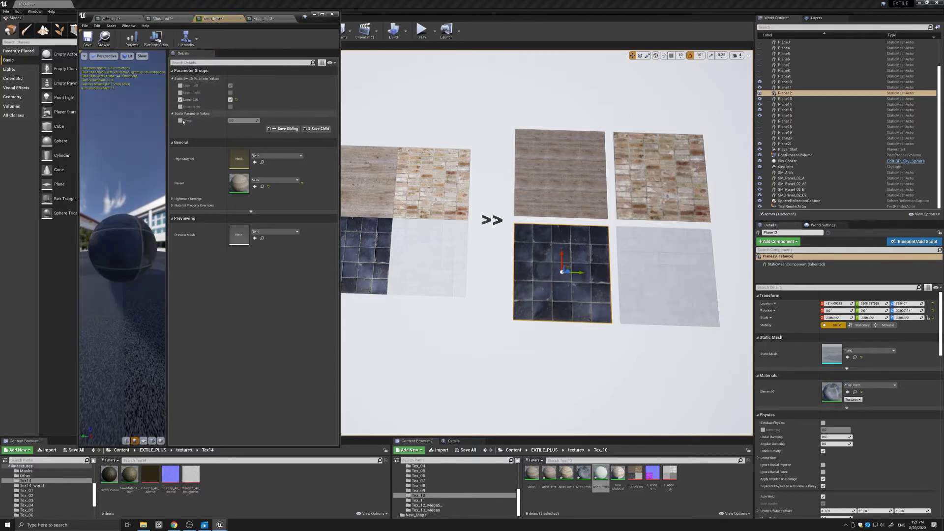
left_click_drag(240, 121, 281, 120)
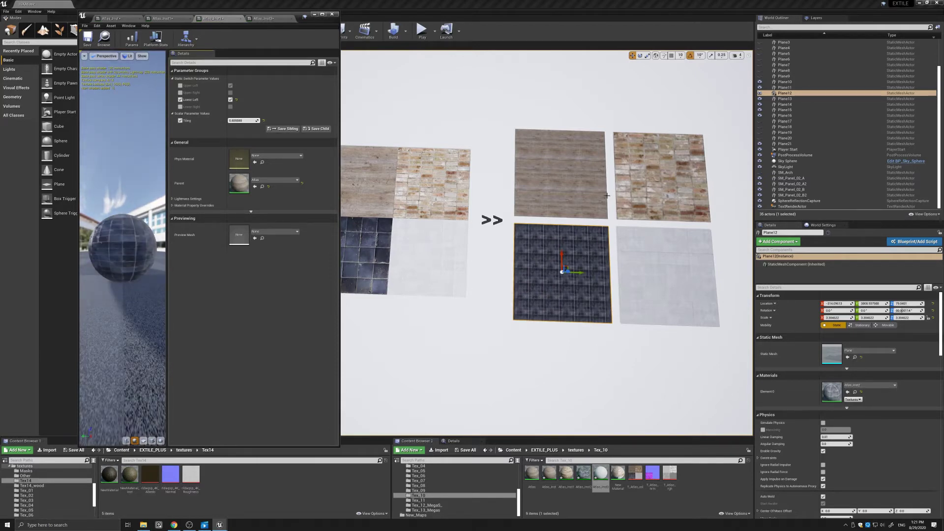
middle_click_drag(650, 174, 696, 175)
scroll(571, 200, "up", 2)
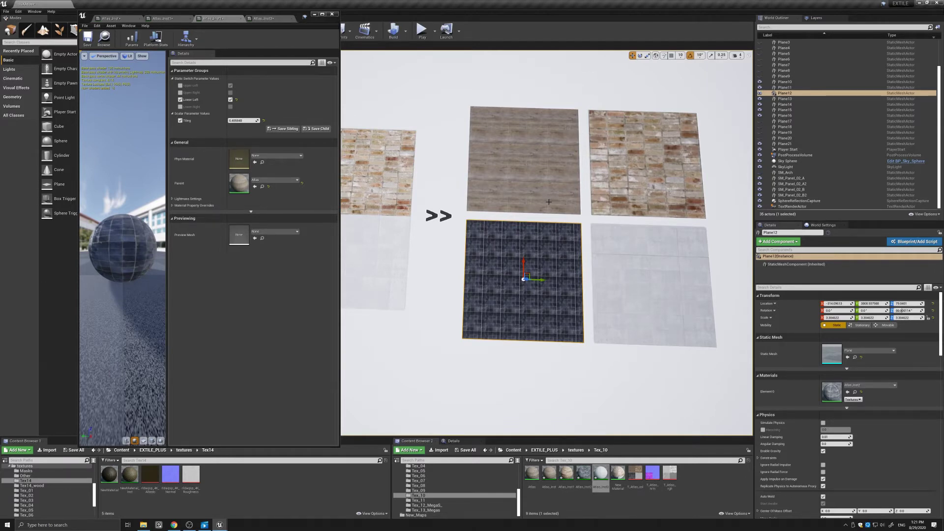
scroll(549, 201, "down", 2)
right_click_drag(547, 213, 548, 213)
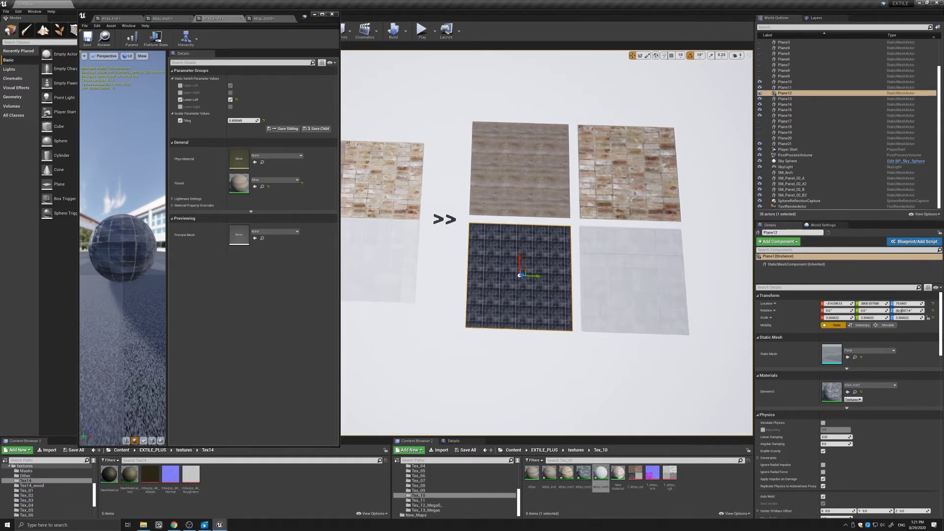
right_click_drag(526, 213, 509, 212)
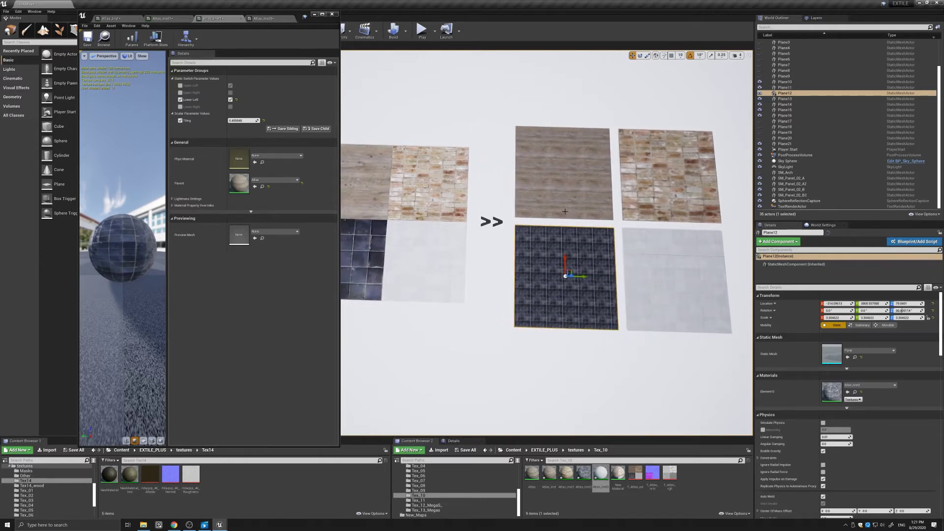
- Open the Atlas base material in a maximized editor and move the nodes feeding the texture samples further left to make room
double_click(532, 474)
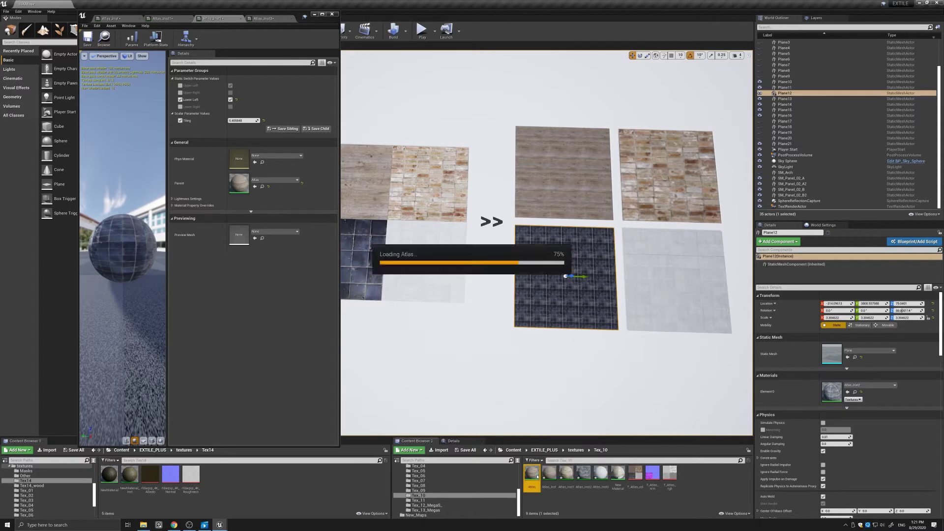
left_click(323, 14)
scroll(333, 123, "down", 3)
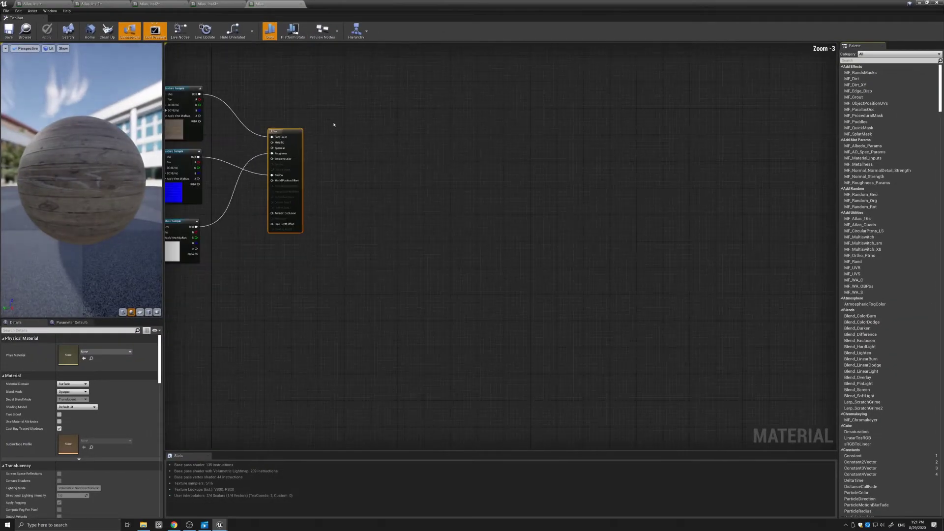
right_click_drag(247, 137, 532, 177)
right_click_drag(388, 168, 551, 168)
left_click_drag(406, 95, 582, 313)
left_click_drag(577, 143, 504, 144)
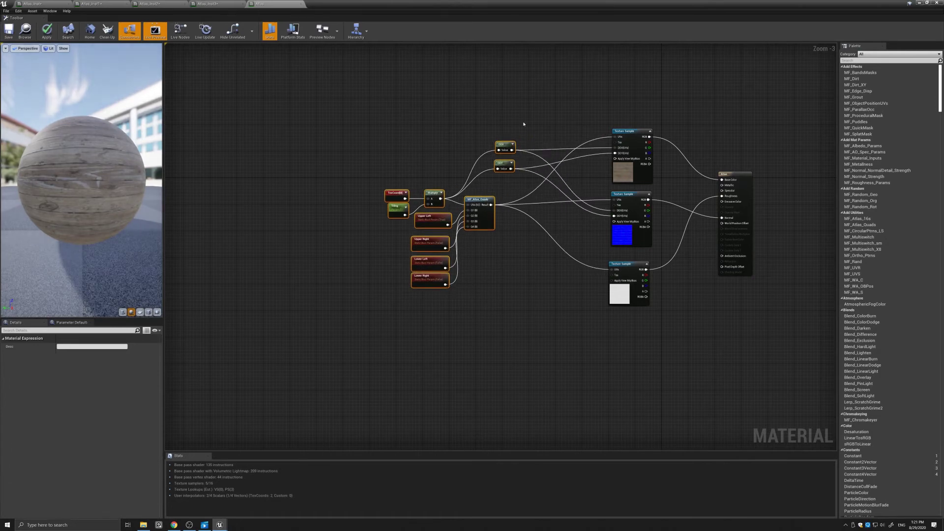
left_click(785, 331)
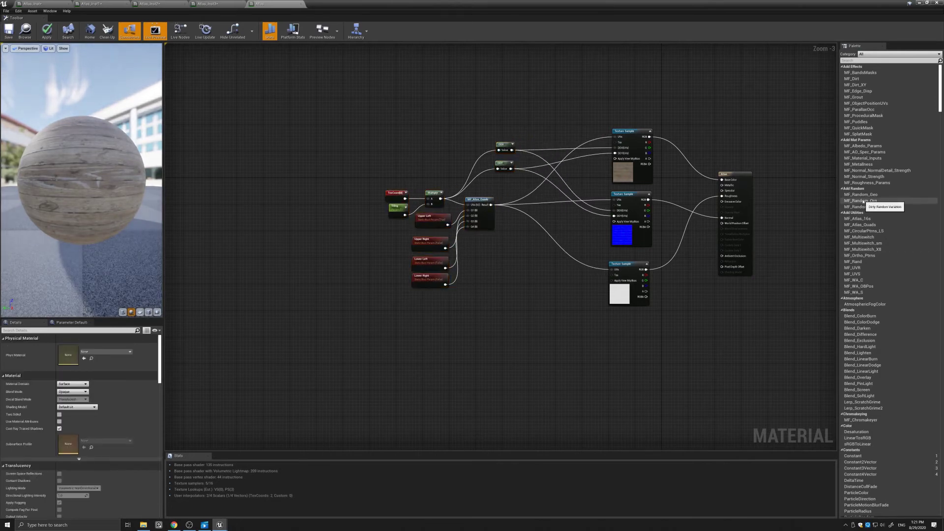
- Add the MF_Random_Geo and MF_WA_S functions to the graph, shifting the TexCoord, Tiling and Multiply nodes upward
left_click_drag(867, 196, 497, 262)
right_click_drag(507, 249, 539, 259)
left_click_drag(404, 175, 462, 158)
left_click(491, 131)
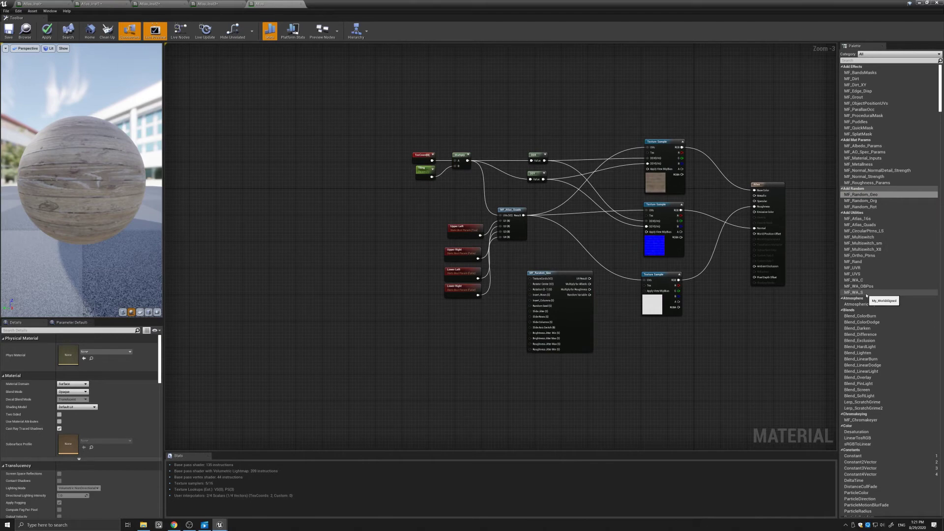
left_click_drag(867, 296, 554, 161)
left_click_drag(490, 138, 482, 143)
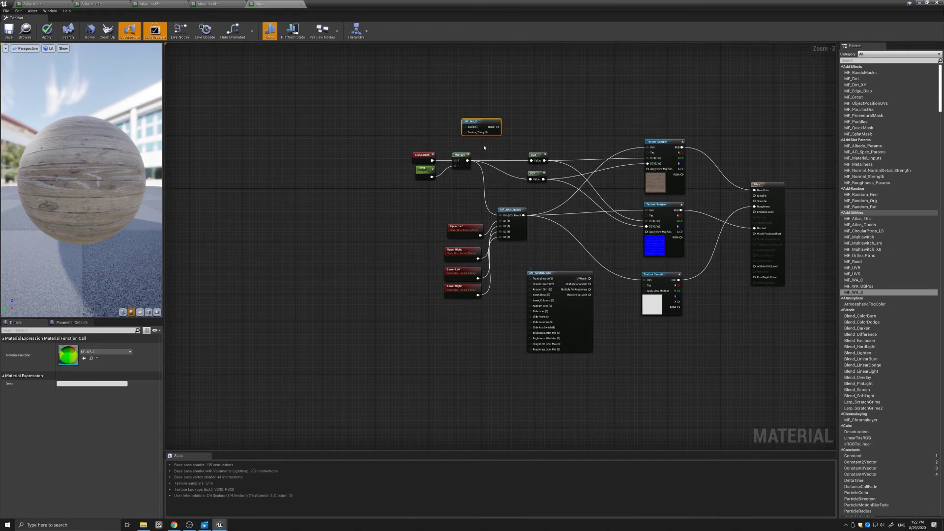
- Break all connections of the Multiply node and move it, TexCoord and Tiling aside to the left
left_click(456, 166, "alt")
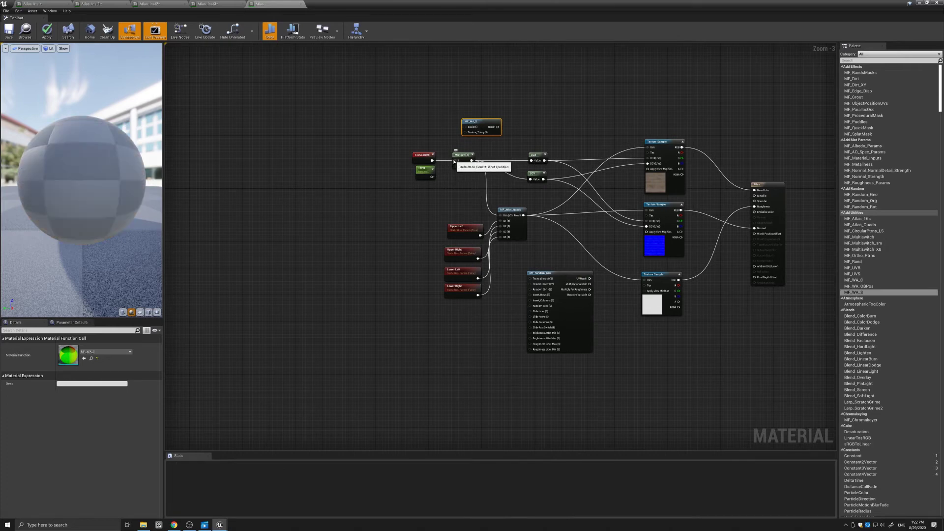
left_click(455, 161, "alt")
left_click(473, 160, "alt")
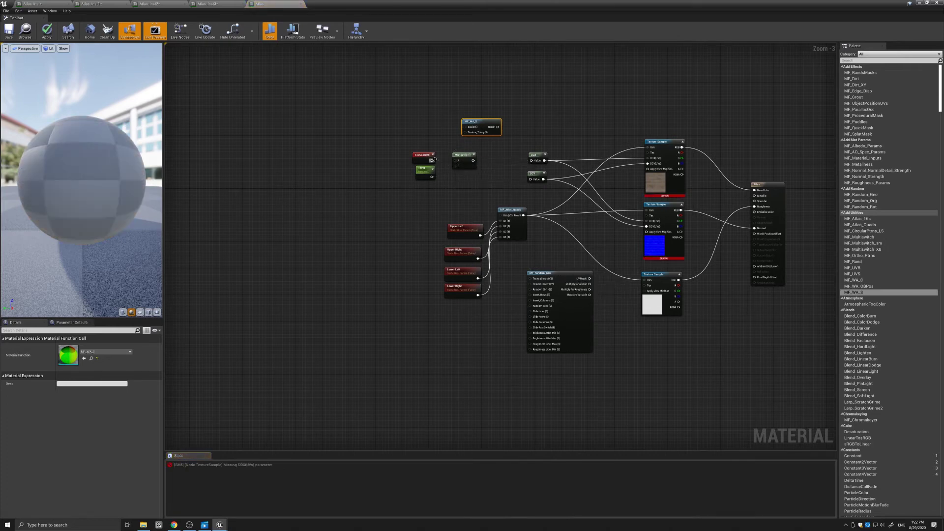
left_click_drag(434, 151, 334, 121)
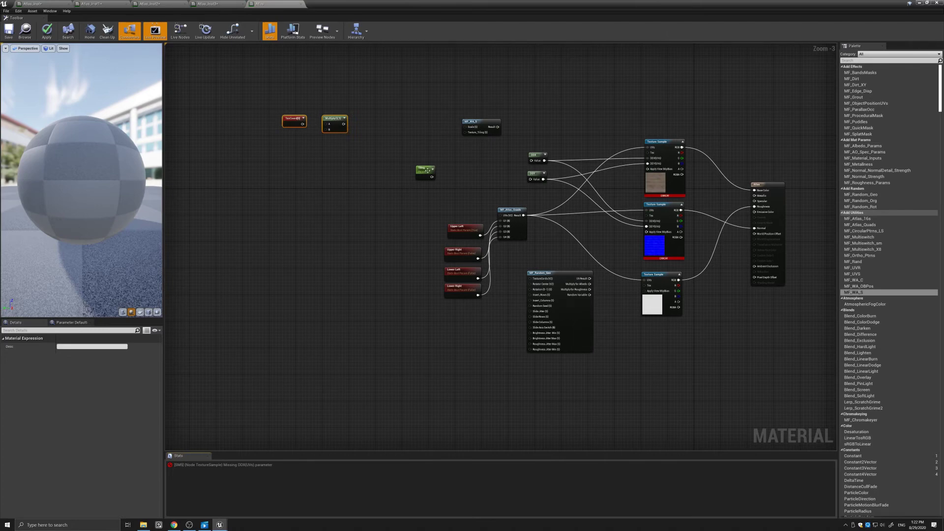
left_click_drag(427, 169, 372, 168)
- Connect Tiling to Texture_Tiling of MF_WA_S and its Result to TextureCords of MF_Random_Geo, arranging the three nodes side by side
left_click_drag(551, 277, 467, 113)
right_click_drag(424, 142, 493, 215)
left_click_drag(378, 243, 515, 187)
left_click(432, 250)
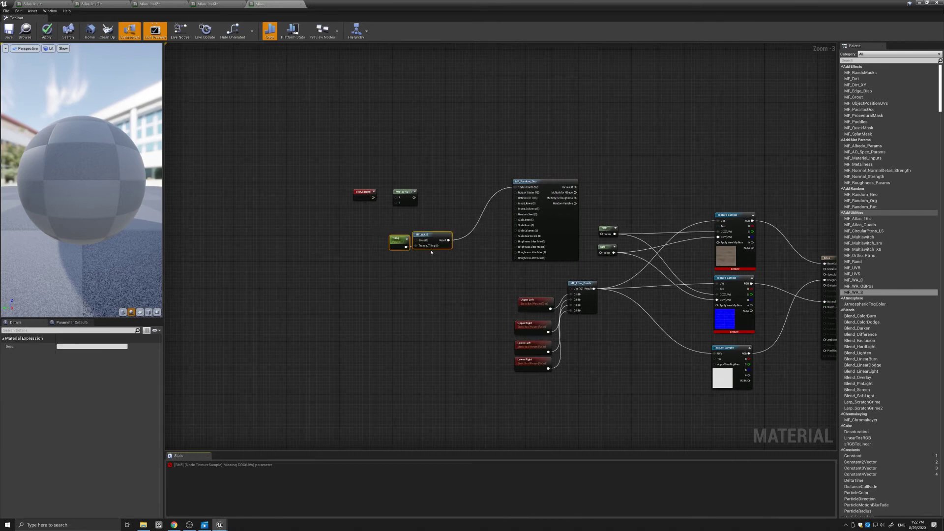
left_click_drag(432, 252, 488, 195)
- Delete the unused TexCoord and Multiply nodes, and feed the repositioned DDX and DDY nodes from the MF_WA_S result
left_click_drag(359, 171, 419, 218)
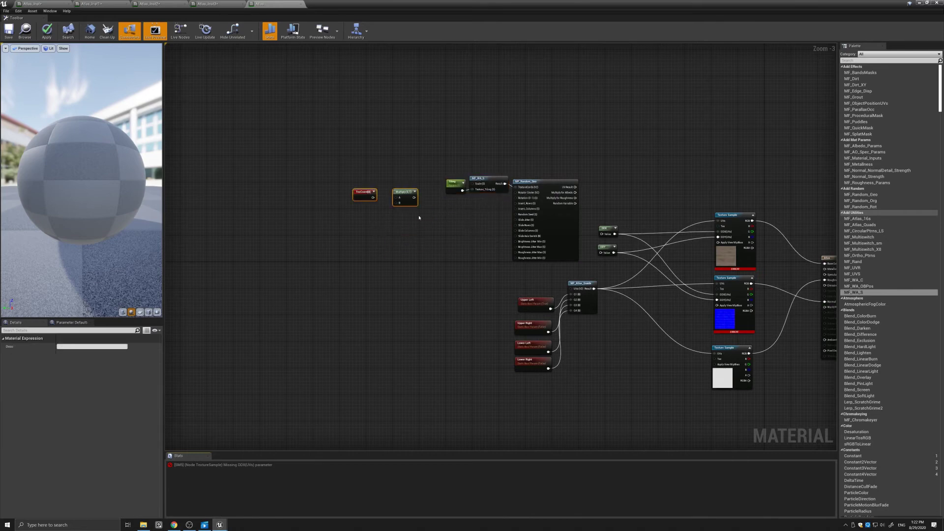
key("Delete")
left_click_drag(590, 261, 595, 143)
left_click_drag(505, 184, 591, 147)
left_click_drag(541, 182, 593, 166)
right_click_drag(609, 196, 553, 152)
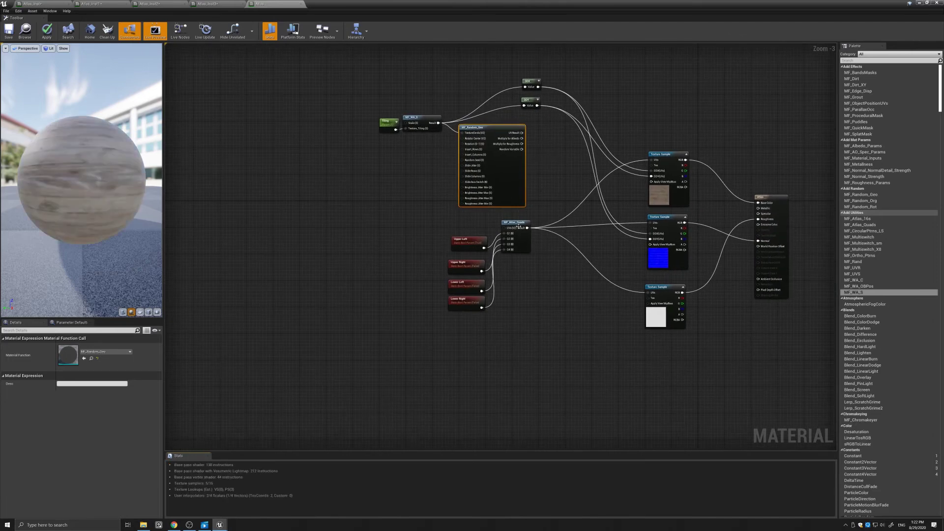
- Move MF_Atlas_Quads with its four switches to the right and connect the MF_Random_Geo UV Result to its UVs input
left_click_drag(444, 238, 534, 315)
left_click_drag(514, 223, 557, 234)
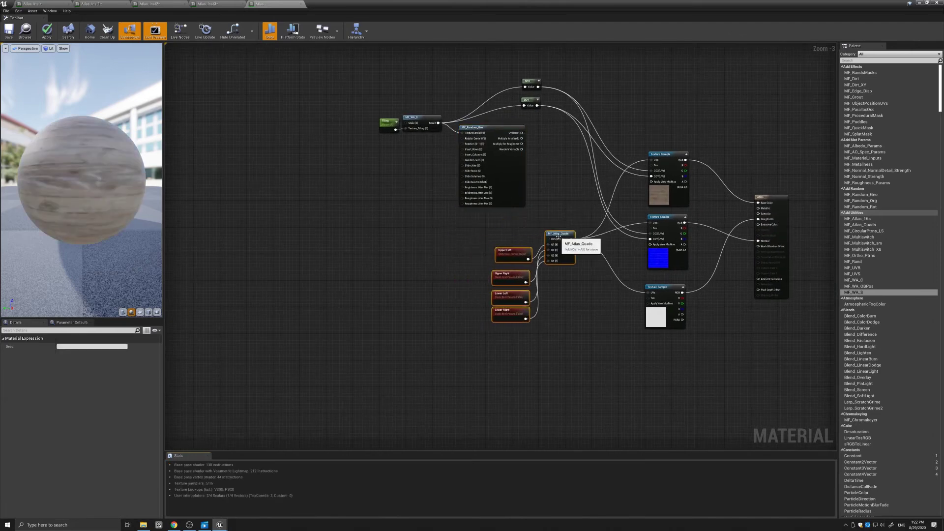
left_click_drag(523, 133, 551, 239)
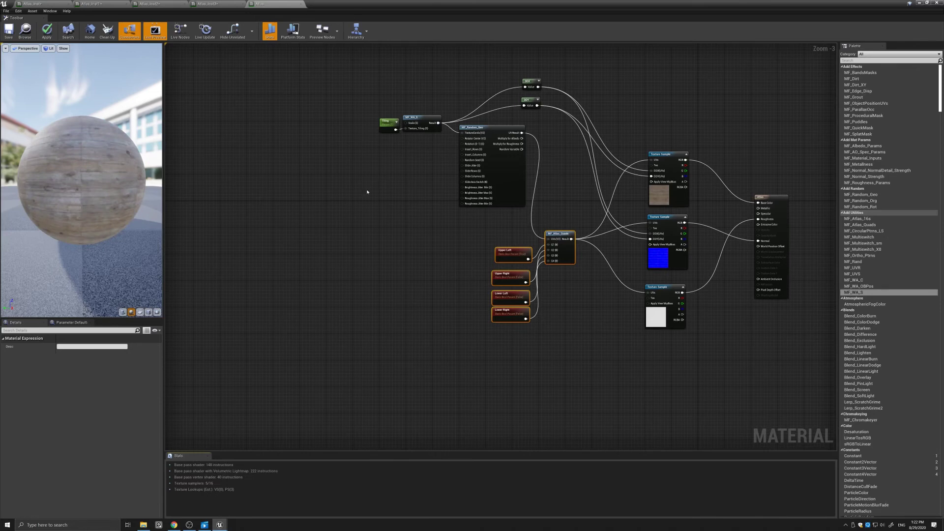
- Add a scalar parameter named Insert Rows beside MF_Random_Geo
right_click_drag(367, 192, 458, 247)
scroll(486, 237, "up", 4)
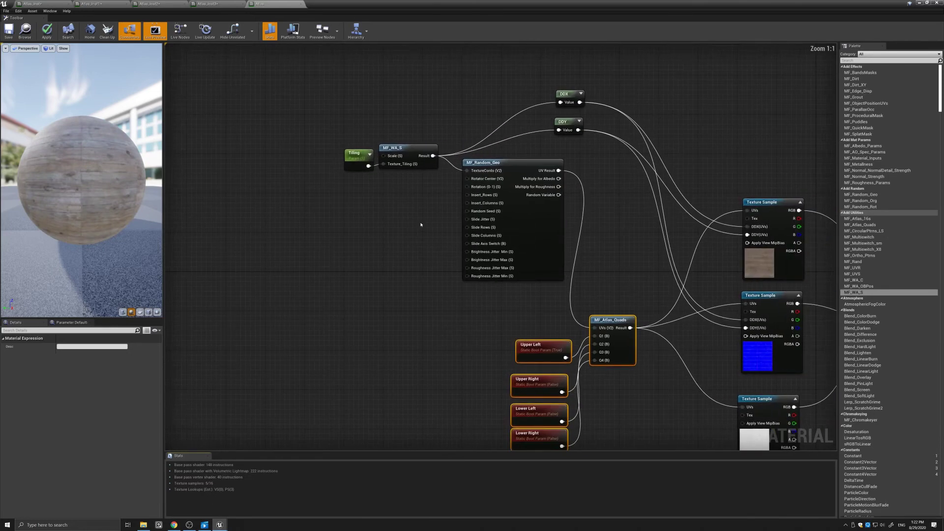
left_click(364, 229)
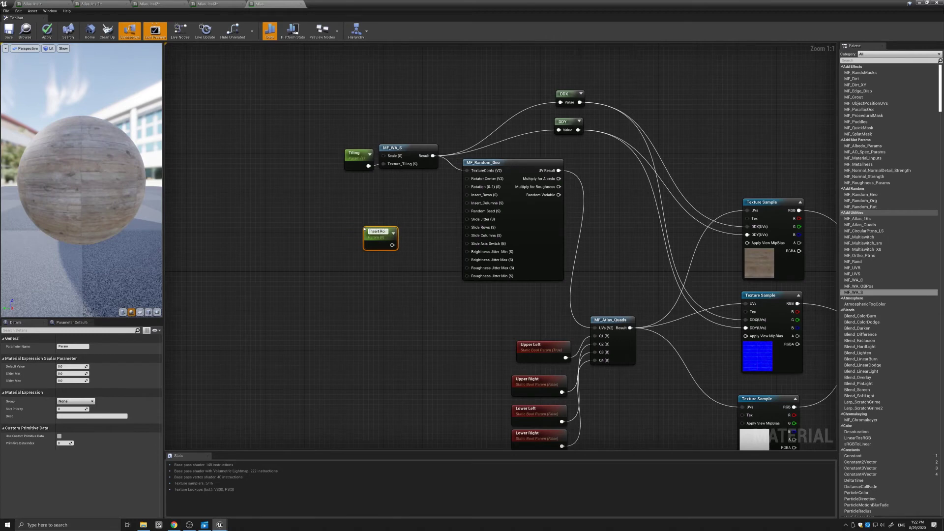
key("Return")
left_click(385, 275)
- Add a scalar parameter named Insert Columns below Insert Rows
right_click(370, 263)
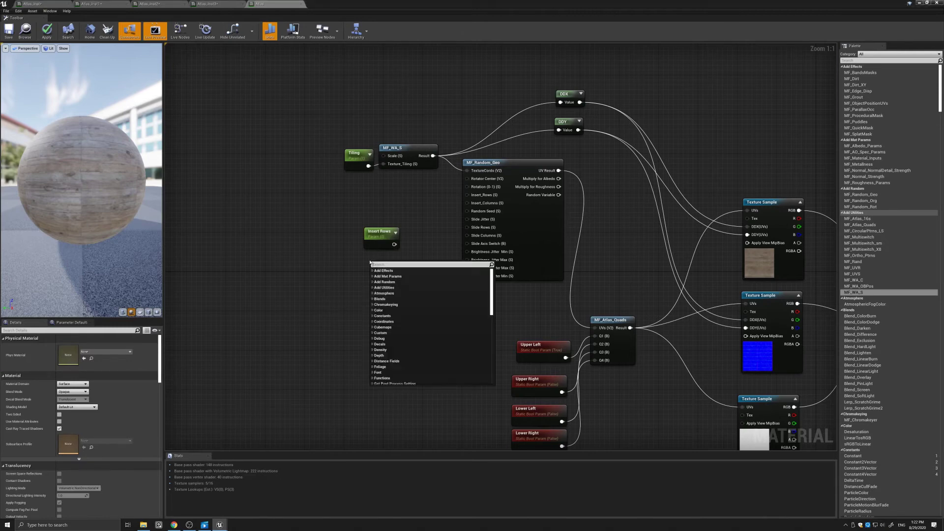
left_click(346, 260)
key("s")
left_click(373, 261)
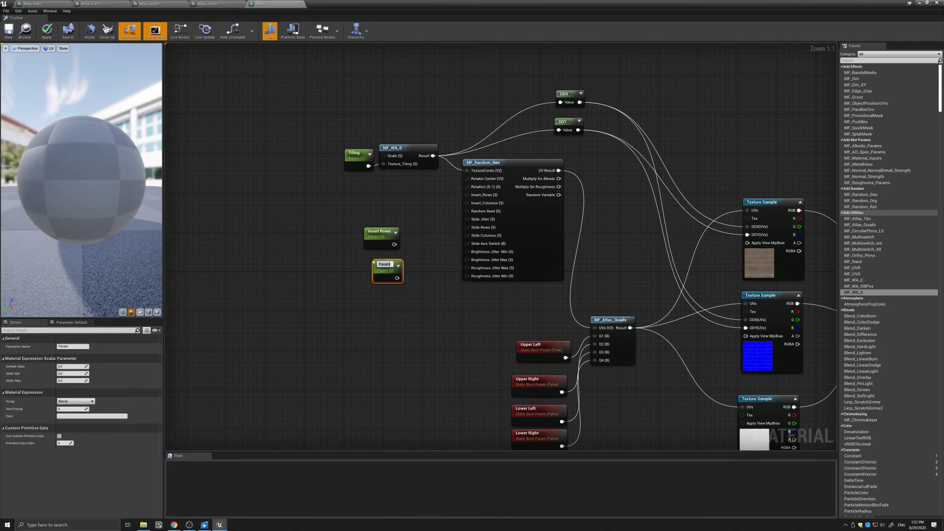
type("Insert C")
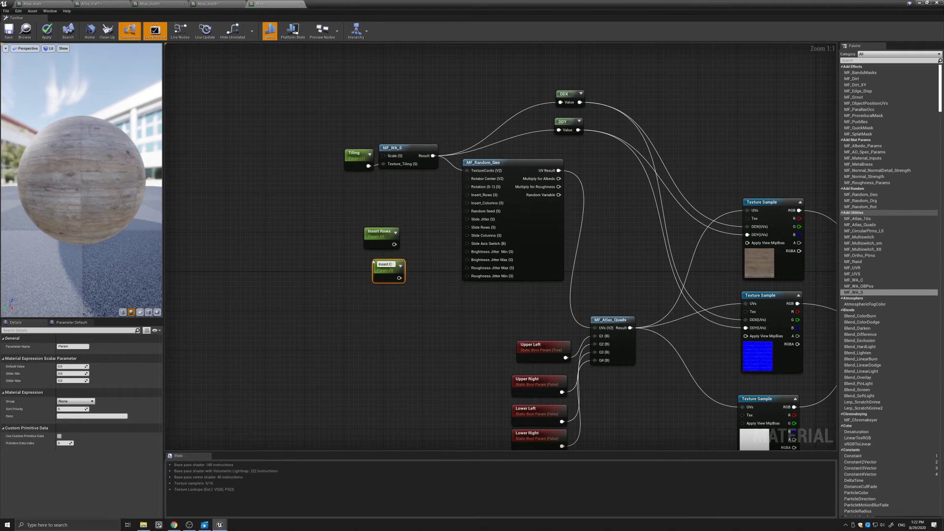
type("olumns")
key("Return")
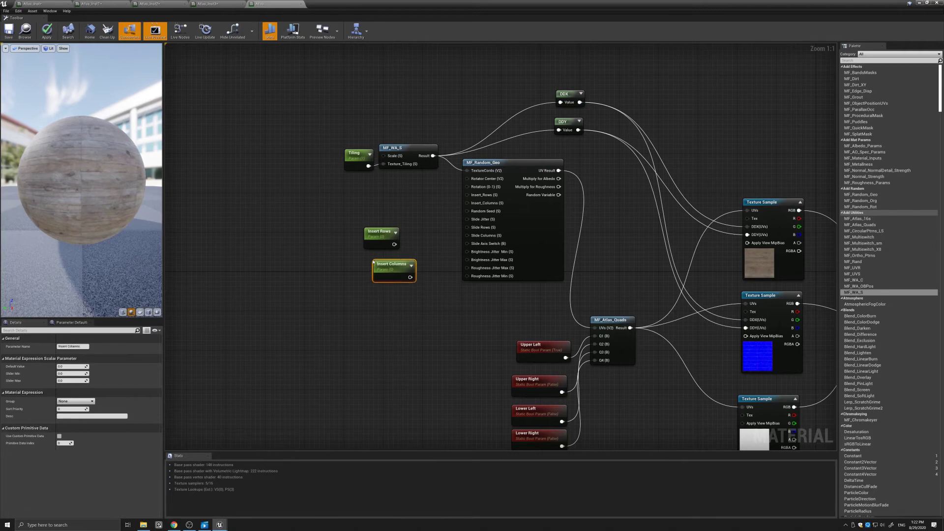
- Set the default values of the Insert Rows and Insert Columns parameters to 1
left_click_drag(381, 232, 386, 232)
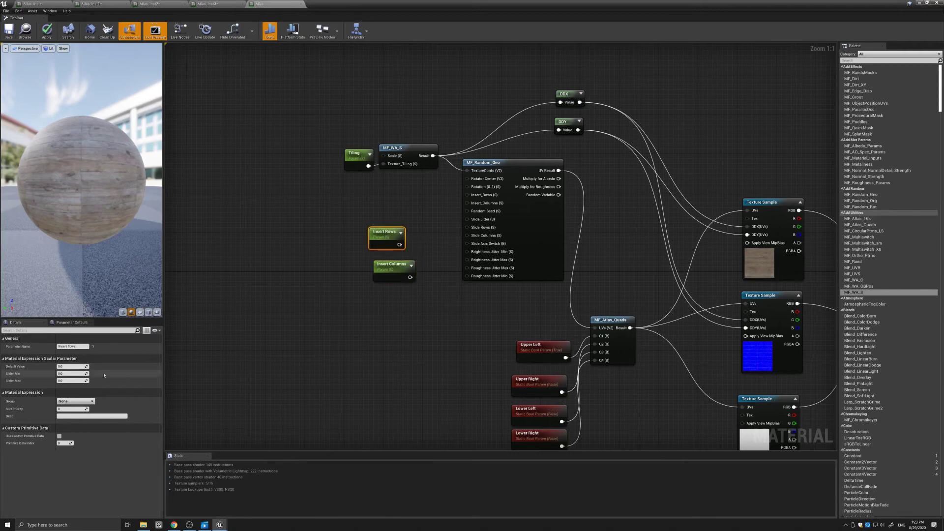
type("3")
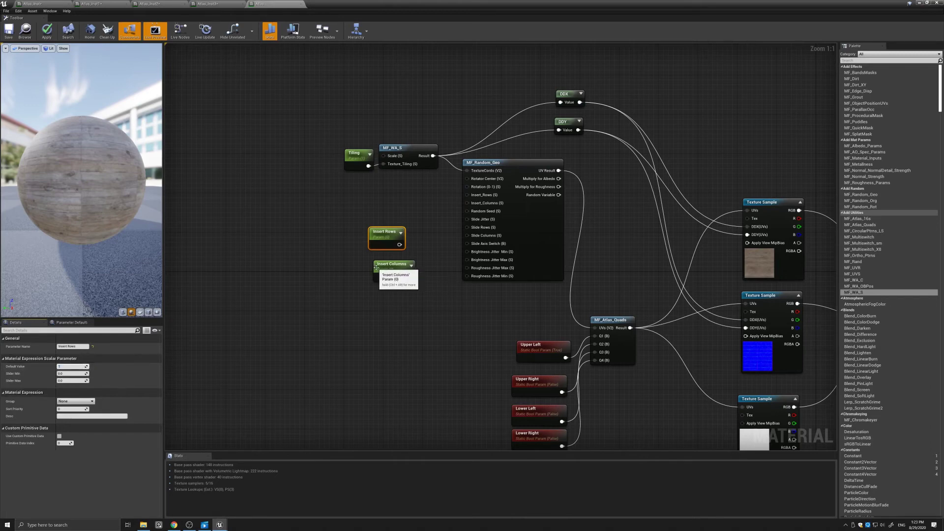
left_click(378, 266)
left_click(432, 280)
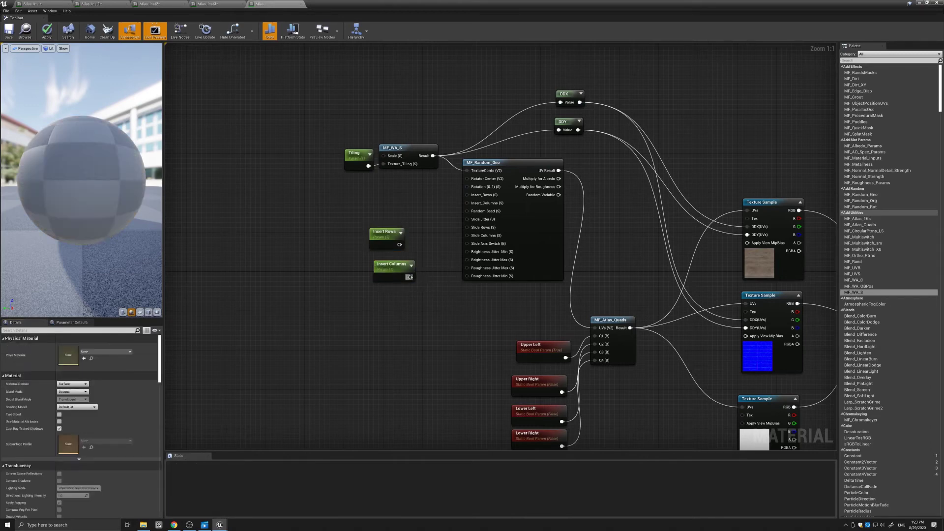
- Connect Insert Columns and Insert Rows to their matching MF_Random_Geo inputs, and move both parameters closer to the function node
left_click_drag(409, 277, 468, 202)
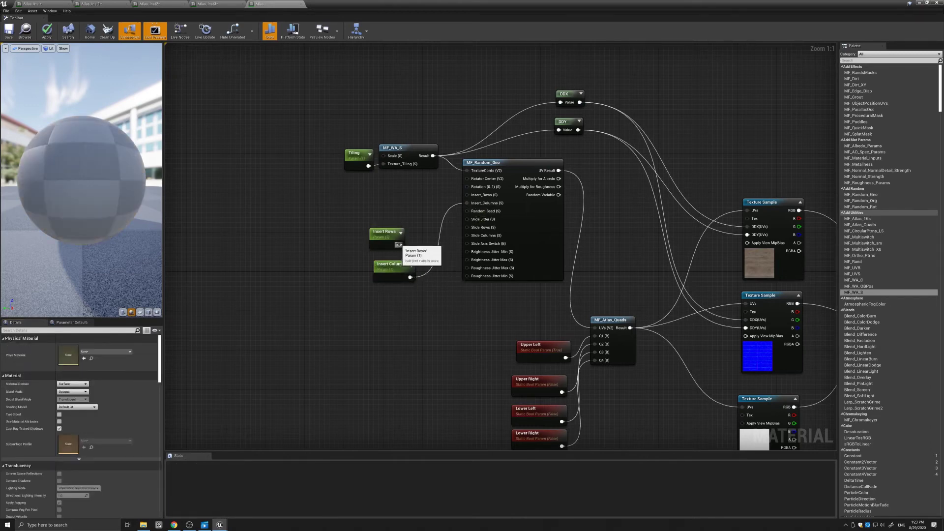
left_click_drag(399, 245, 468, 195)
left_click_drag(355, 288, 403, 207)
left_click(364, 261)
left_click(362, 268)
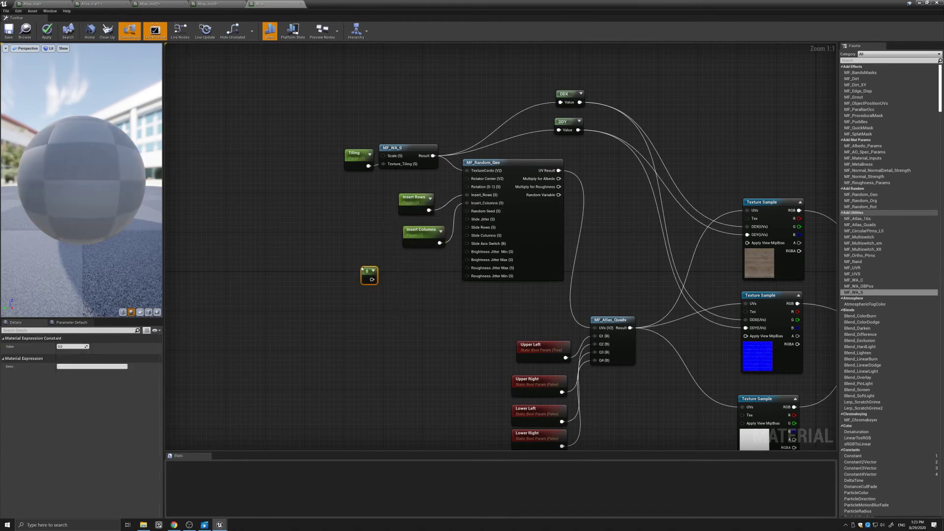
key("Delete")
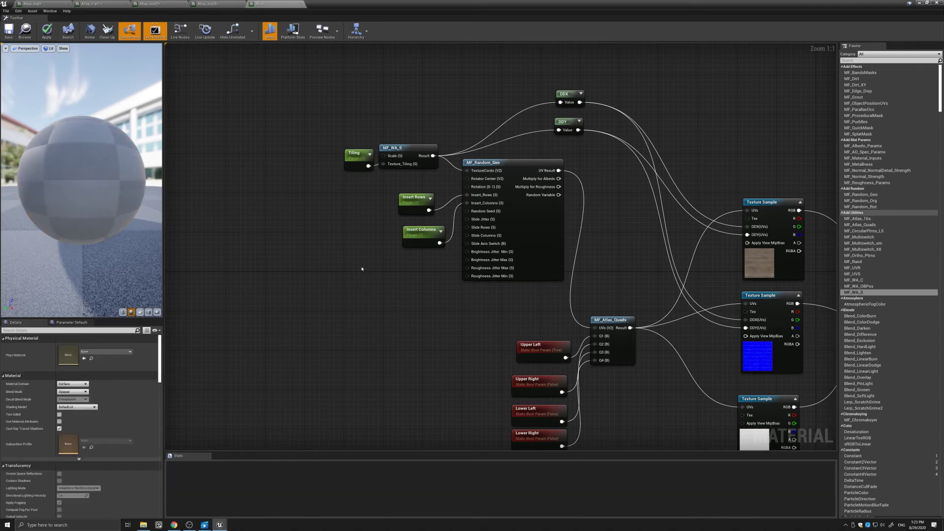
- Add a scalar parameter named Rotation, connect it to MF_Random_Geo's Rotation input, and place it above Insert Rows
left_click(382, 269)
type("Rotation")
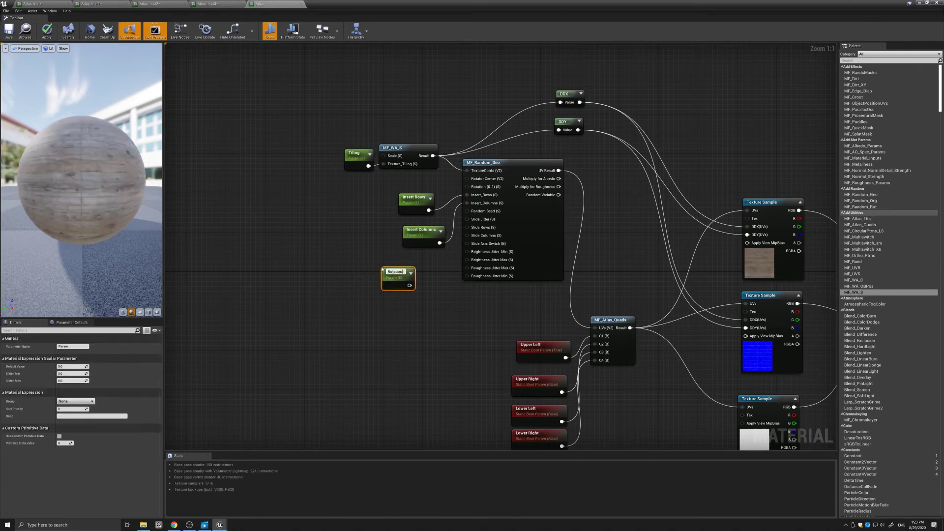
key("Return")
left_click_drag(407, 285, 471, 188)
left_click_drag(382, 285, 403, 186)
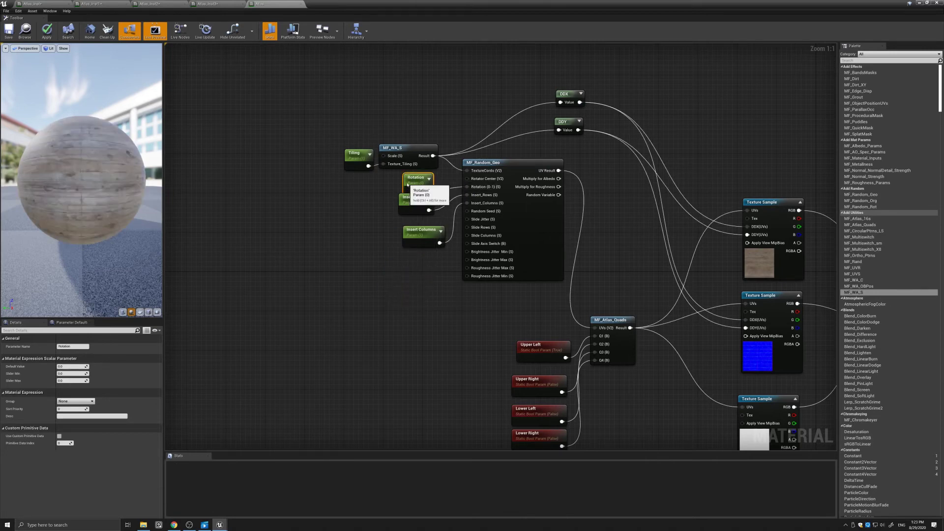
- Add a scalar parameter named Random Seed with a default value of 15 and connect it to MF_Random_Geo's Random Seed input
left_click(389, 274)
left_click(388, 275)
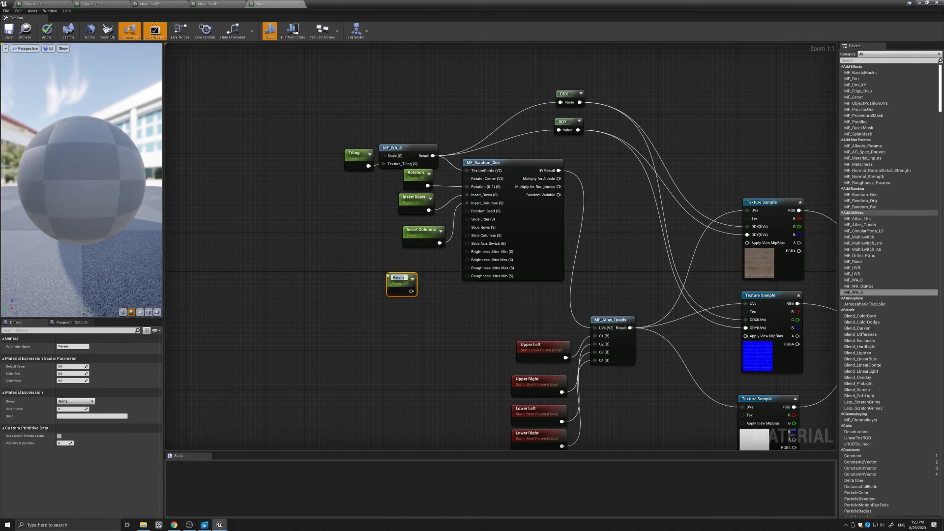
type("Random Seed")
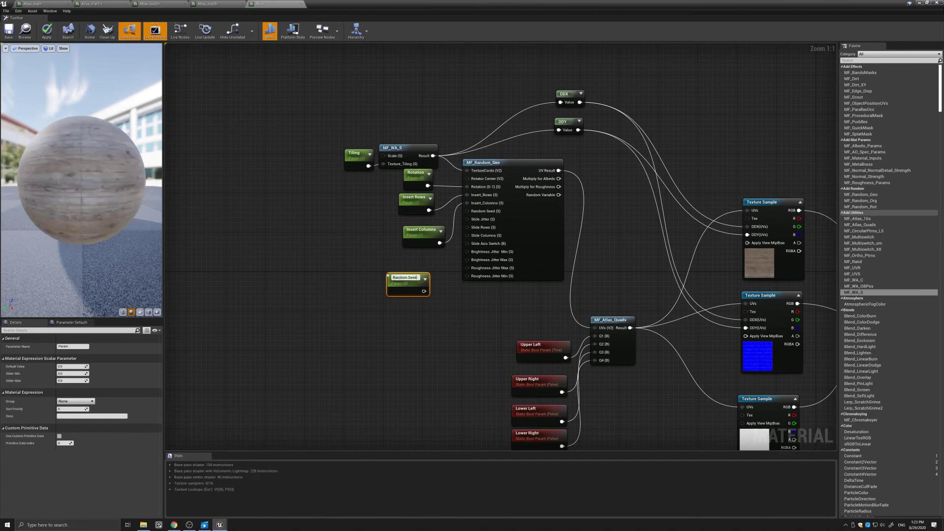
key("Return")
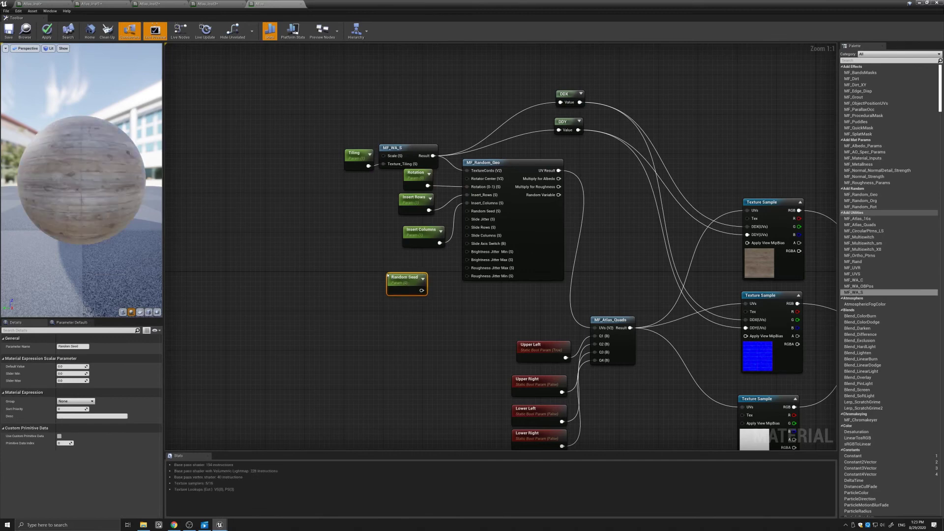
left_click(65, 366)
type("15")
left_click(249, 337)
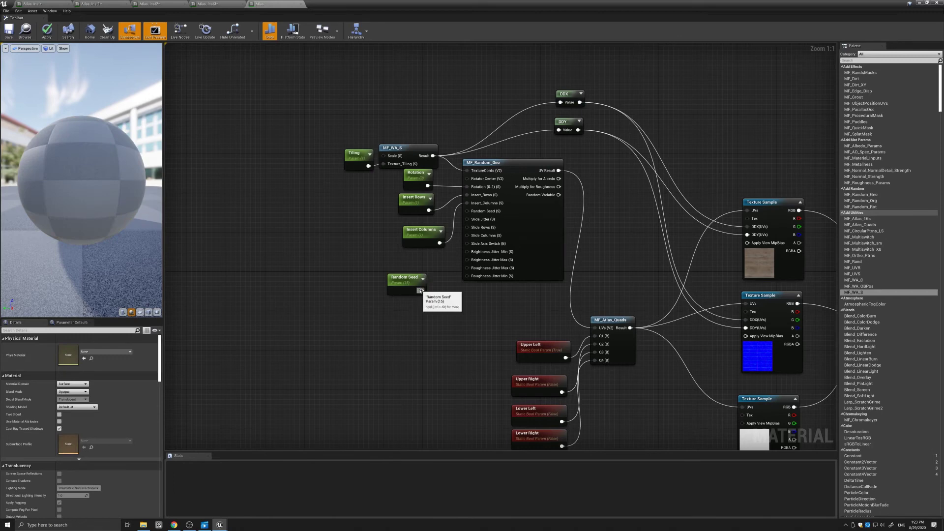
left_click_drag(421, 290, 467, 211)
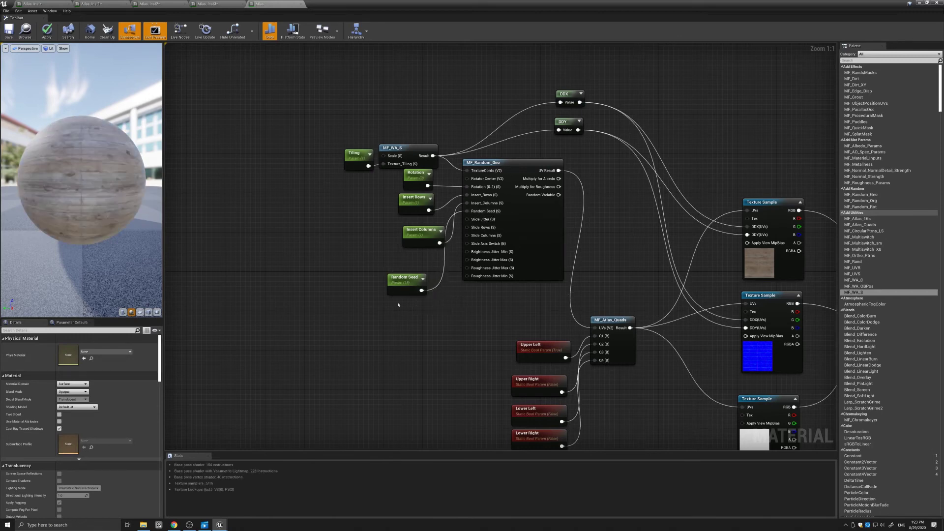
- Add a scalar parameter named Slide Row, connect it to MF_Random_Geo's Slide Rows input, and place it above Random Seed
left_click(386, 323)
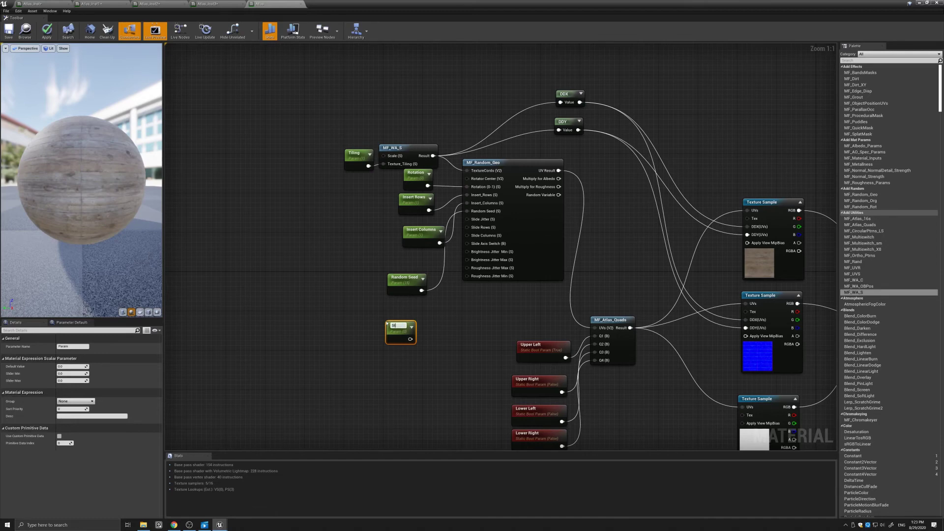
type("Slide Row")
key("Return")
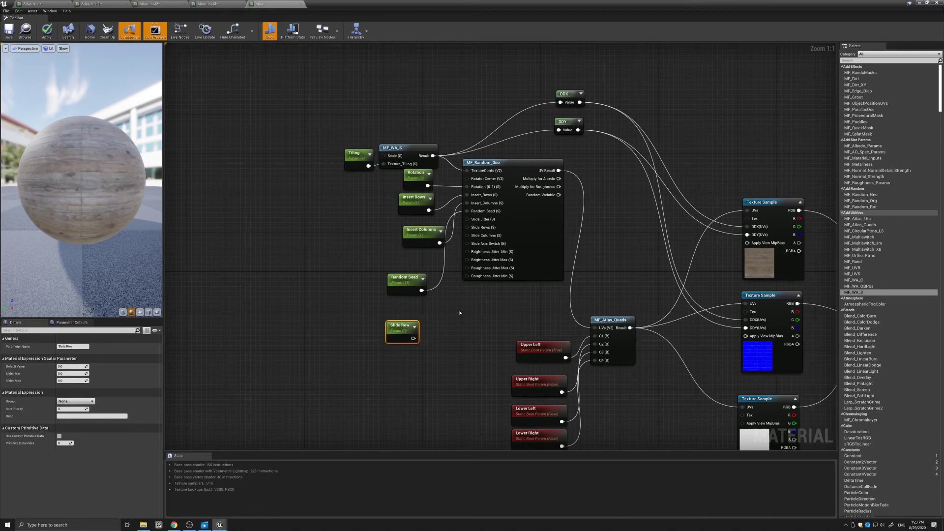
mouse_move(413, 338)
left_mouse_down()
mouse_move(428, 344)
mouse_move(467, 228)
mouse_move(406, 265)
left_mouse_up()
- Tidy the graph by moving Tiling and MF_WA_S upward and realigning the Insert Columns and Random Seed parameters
left_click_drag(418, 234, 409, 231)
left_click_drag(333, 128, 401, 159)
left_click_drag(401, 158, 406, 109)
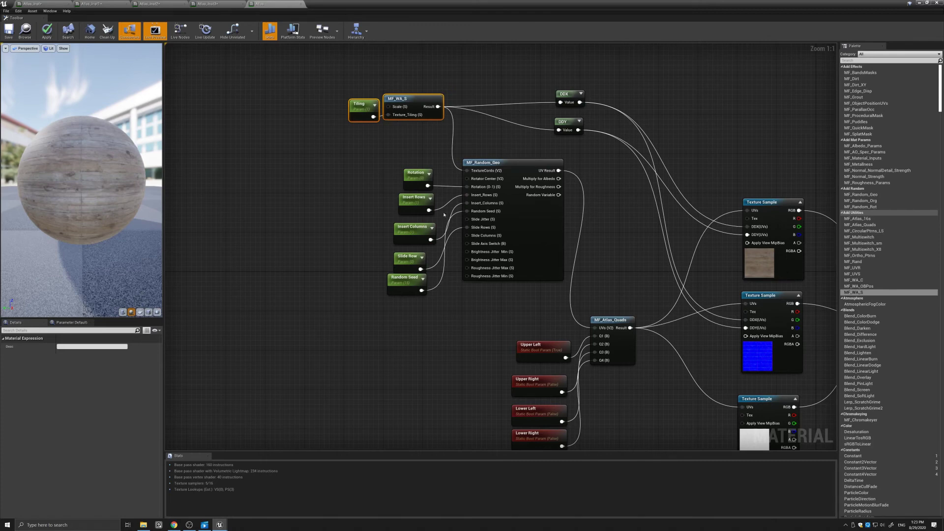
left_click_drag(406, 278, 408, 281)
- Save the Atlas material and close its editor window to return to the level
scroll(442, 170, "down", 2)
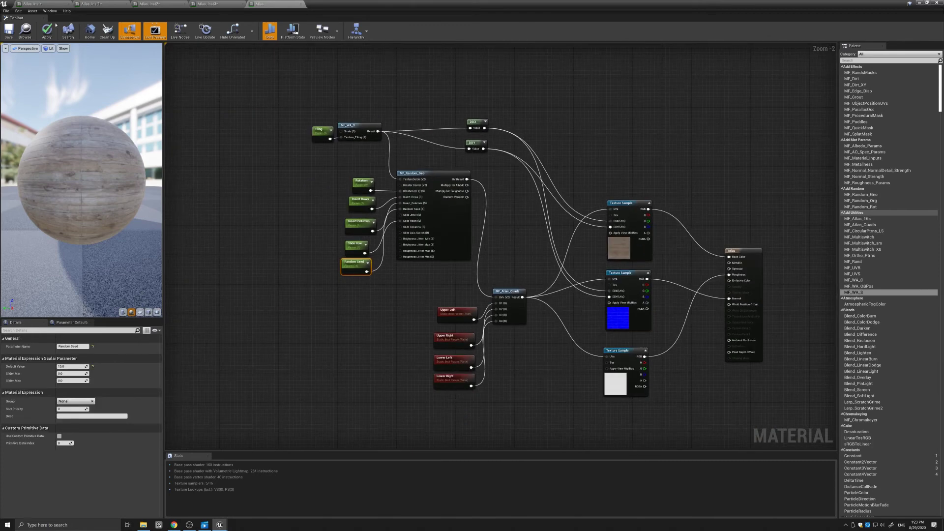
left_click(9, 30)
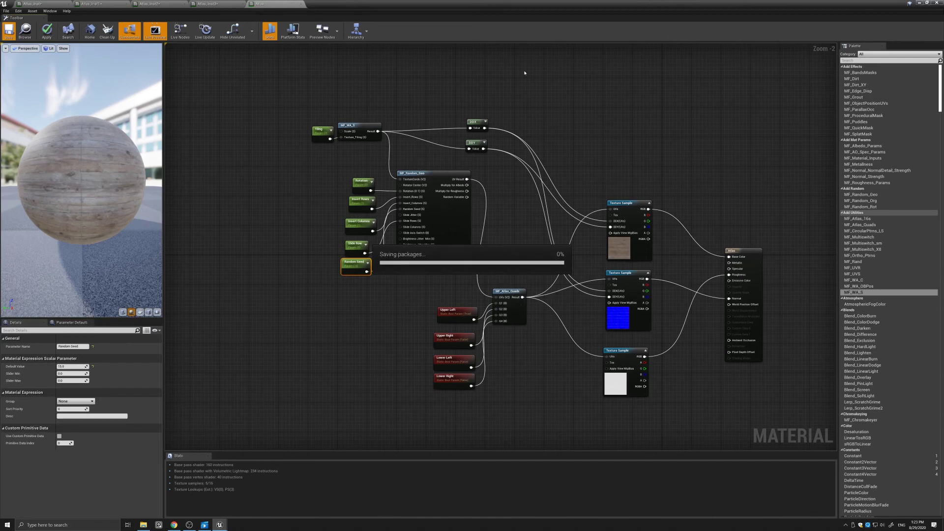
left_click(927, 2)
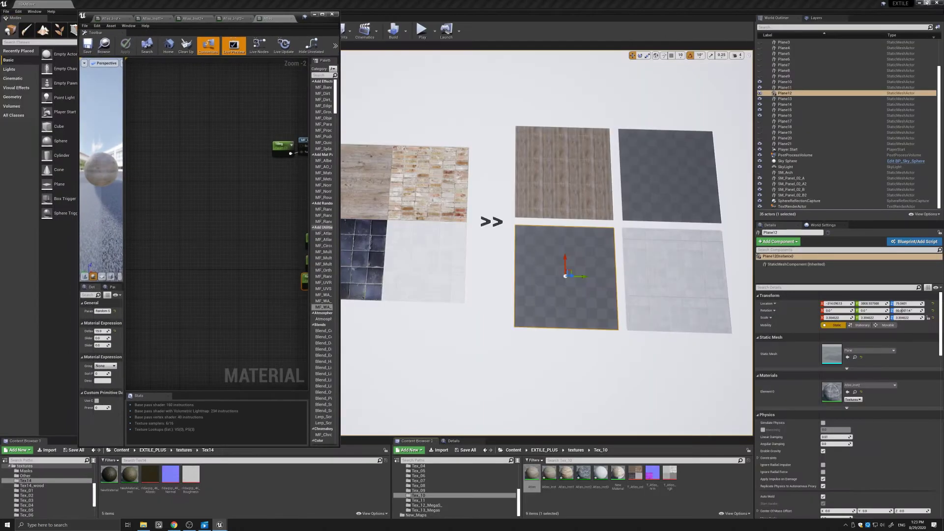
left_click(333, 13)
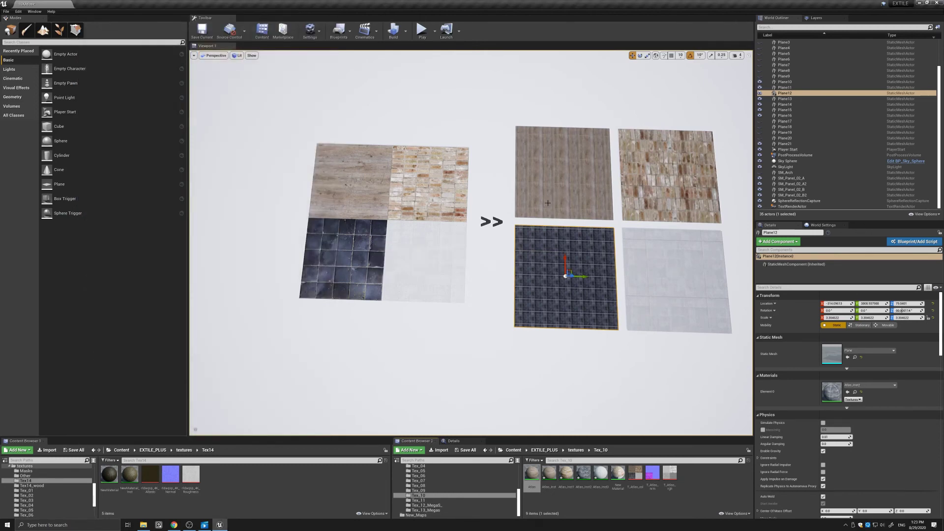
- Select the wood plane in the level and open its material instance
key("s")
right_click_drag(539, 198, 542, 197)
key("d")
key("w")
key("s")
left_click(542, 198)
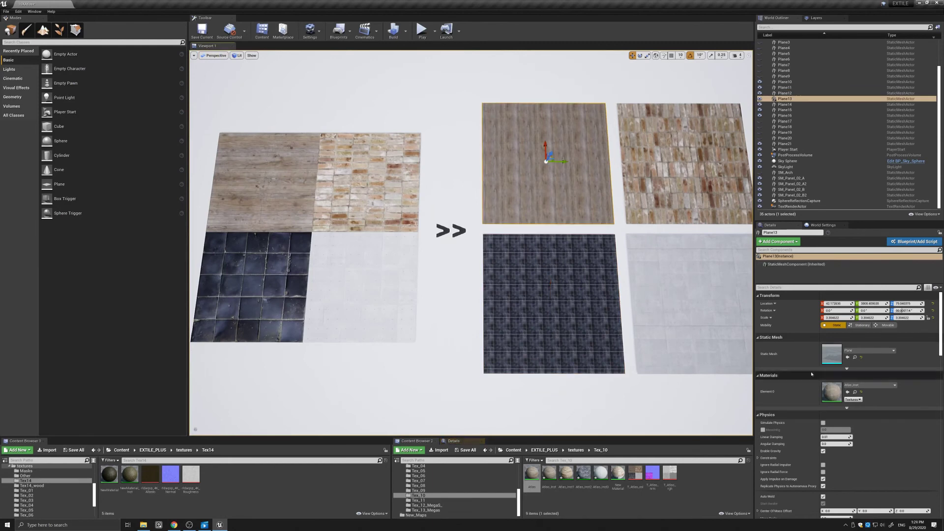
double_click(832, 392)
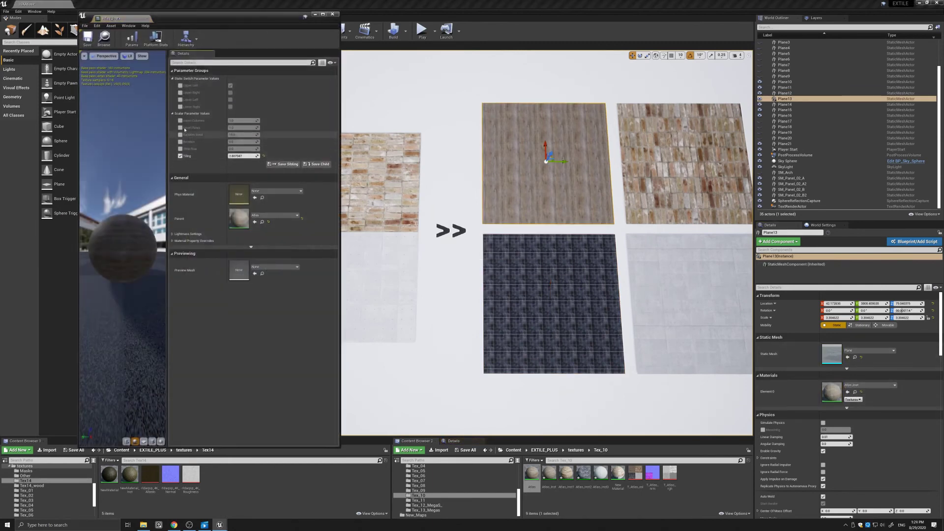
- Enable the Insert Columns and Insert Rows overrides in the wood material instance and frame the wood plane
left_click(180, 120)
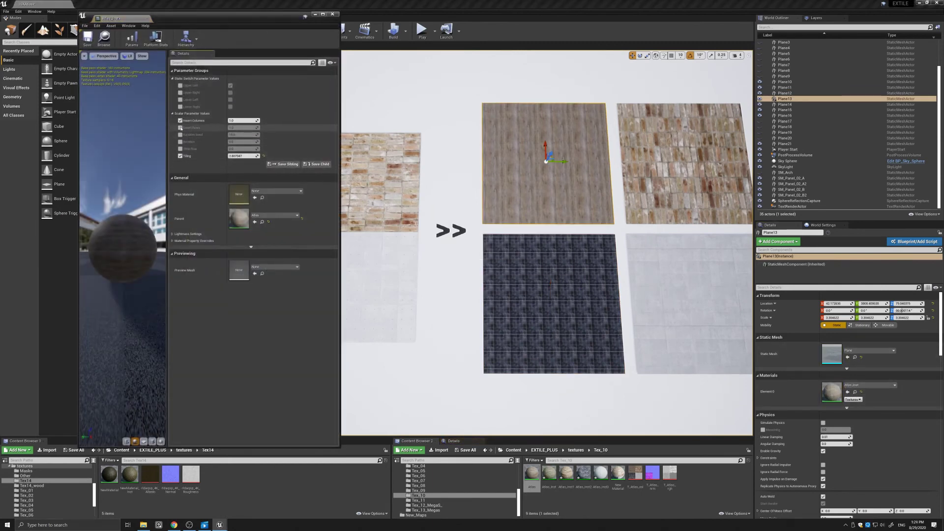
left_click(180, 127)
scroll(585, 157, "up", 4)
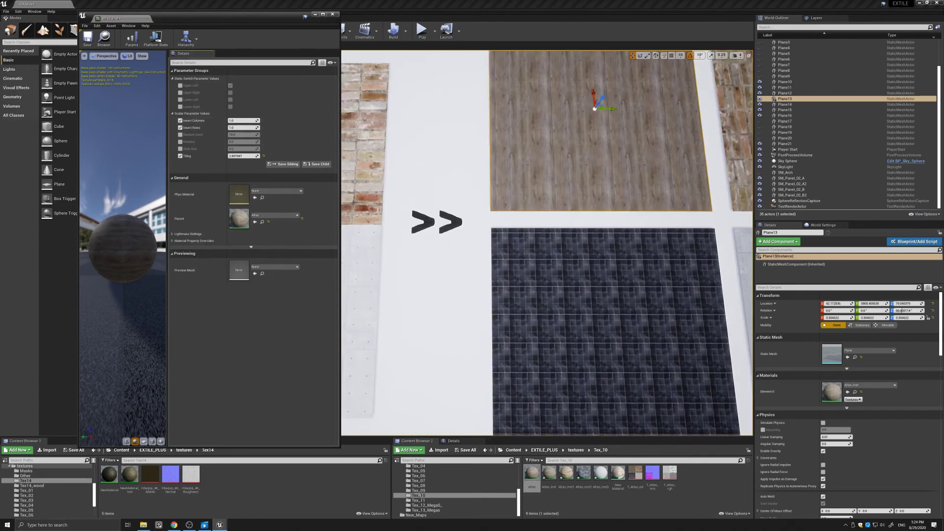
middle_click_drag(585, 157, 511, 147)
key("f")
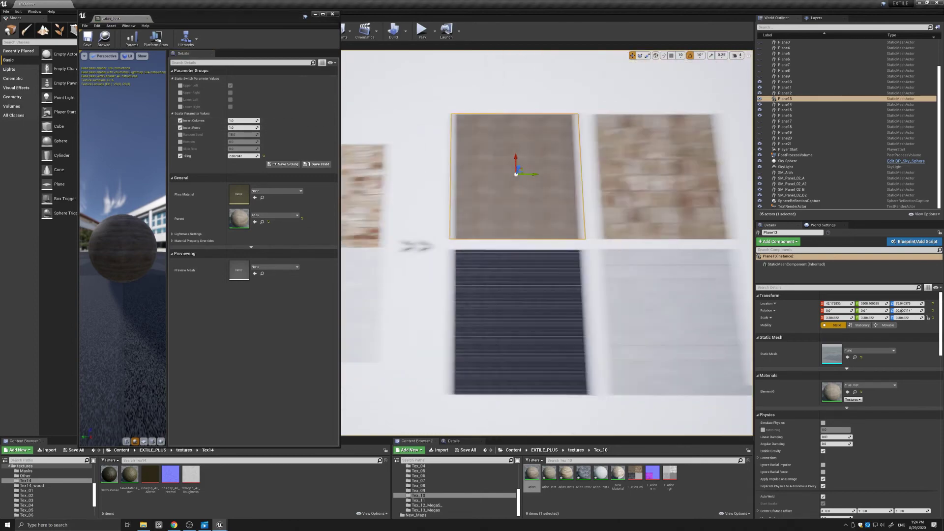
- Set Insert Columns to 2 and increase Insert Rows to split the wood texture into narrow planks
left_click(243, 121)
type("2")
left_click(232, 127)
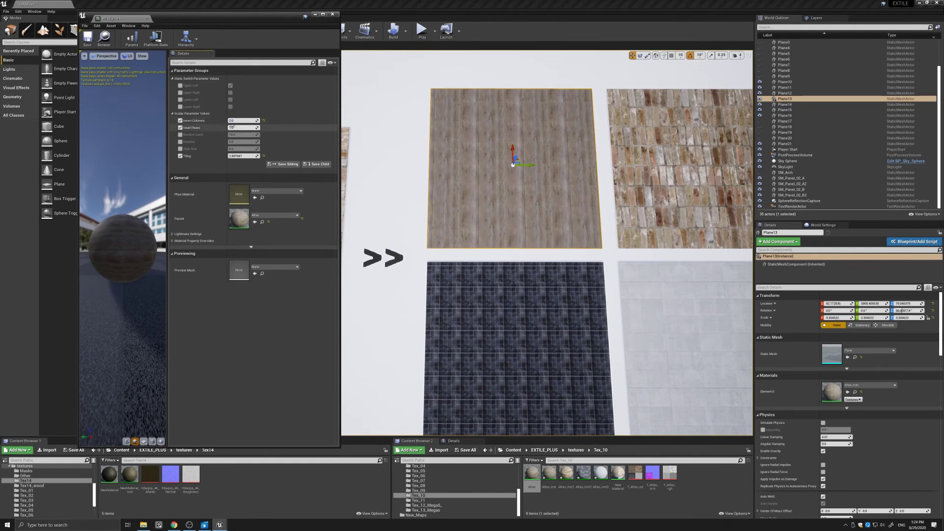
key("Return")
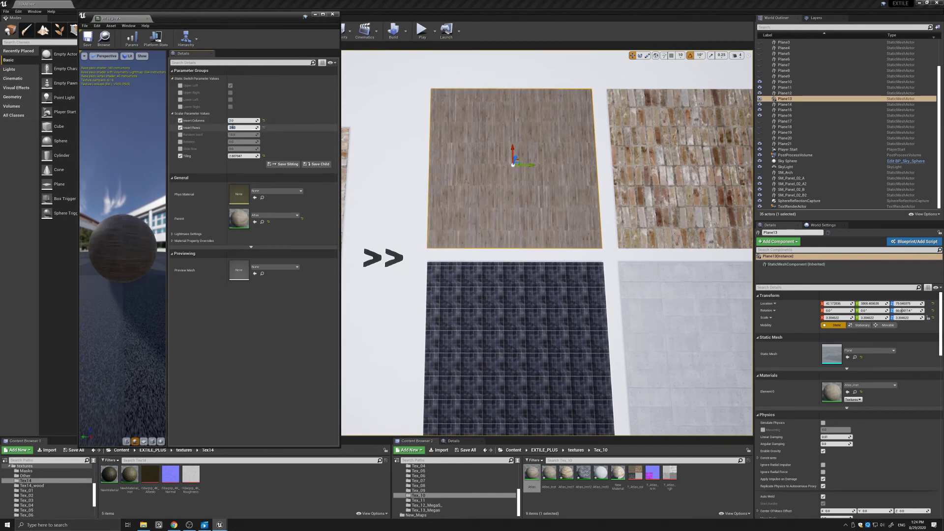
scroll(511, 221, "up", 4)
scroll(511, 221, "down", 1)
middle_click_drag(511, 222, 533, 216)
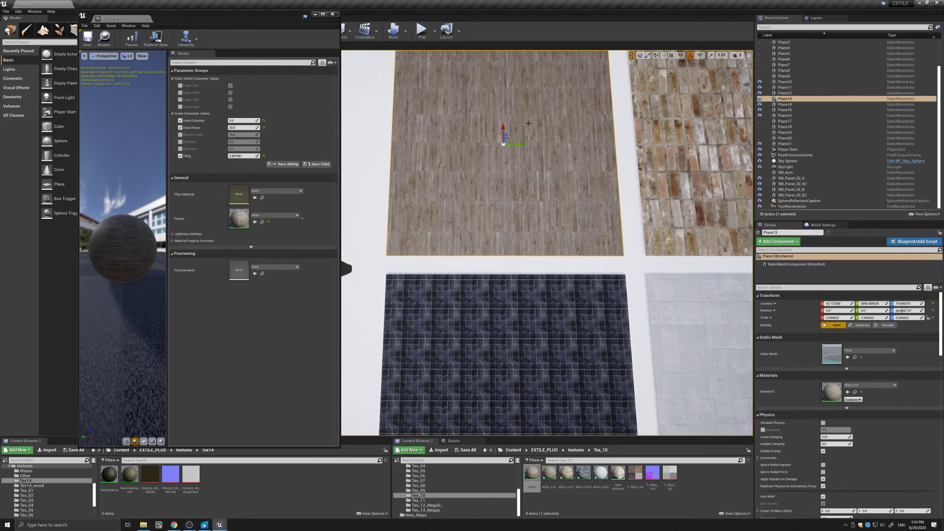
scroll(522, 115, "down", 1)
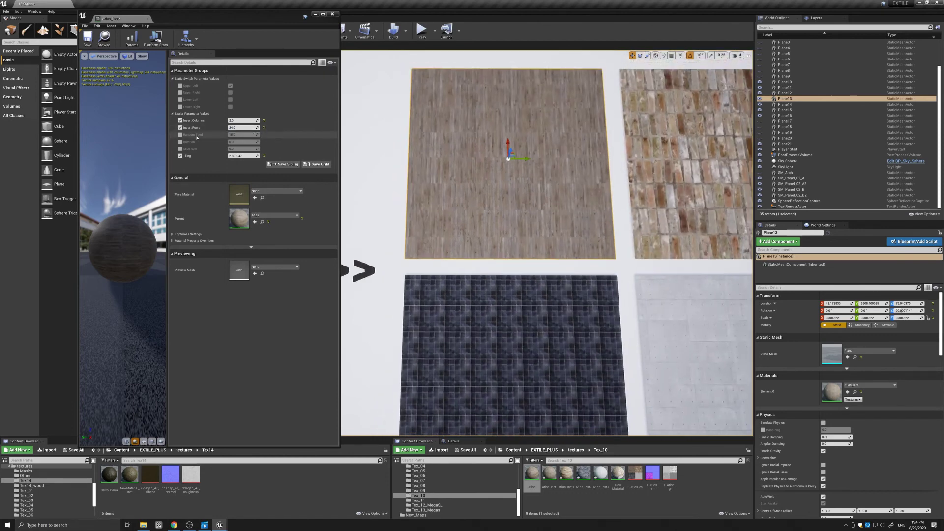
- Enable the Random Seed, Rotation and Slide Row overrides in the wood material instance
left_click(180, 134)
left_click(180, 142)
left_click(180, 148)
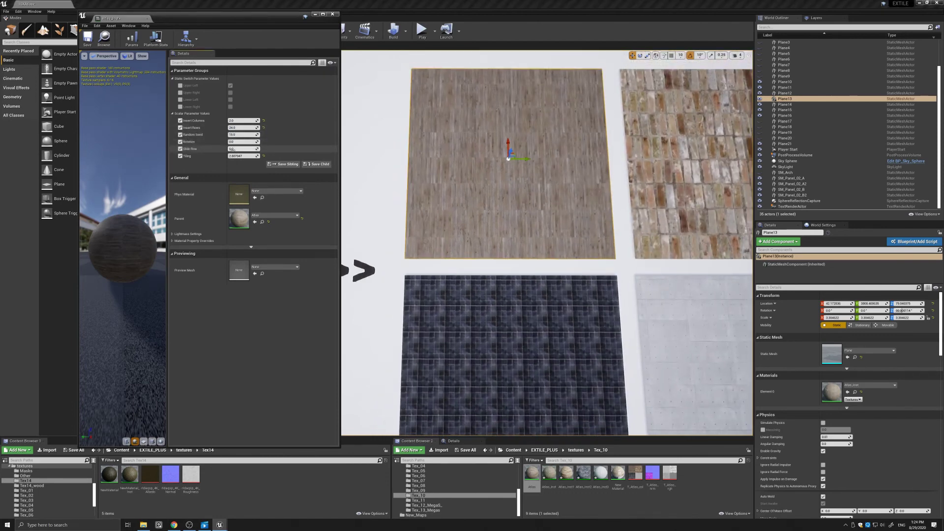
- Adjust the wood instance's Tiling and Slide Row, rotate the planks diagonally with Rotation, and increase the Random Seed
mouse_move(243, 156)
left_mouse_down()
mouse_move(252, 156)
mouse_move(235, 156)
left_mouse_up()
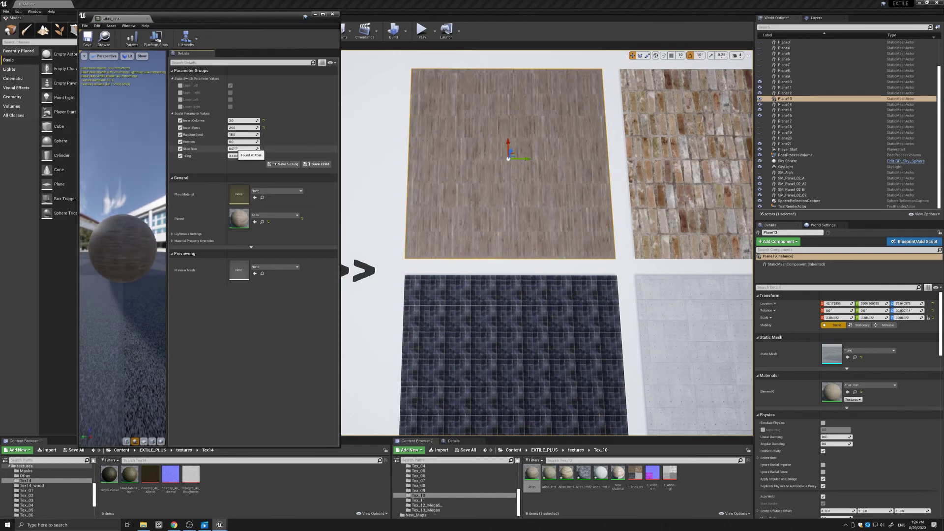
left_click_drag(235, 148, 244, 148)
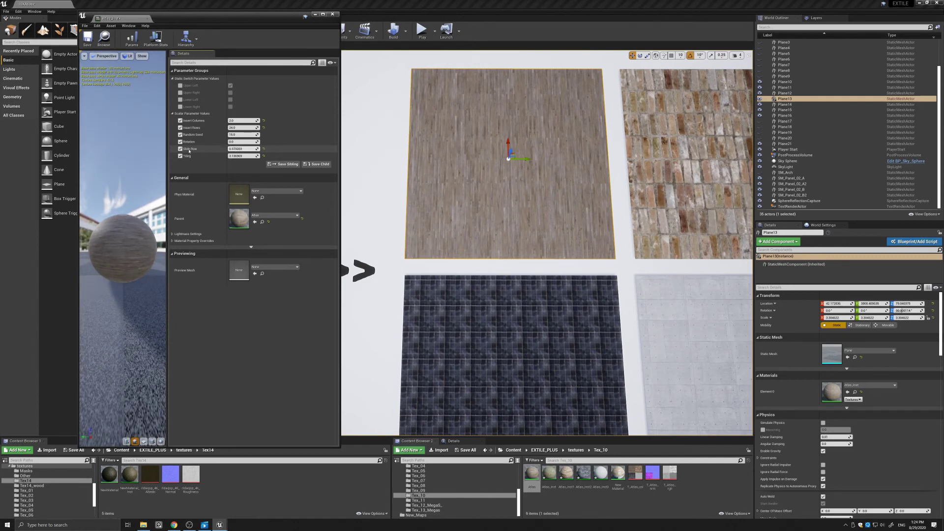
left_click_drag(241, 141, 251, 135)
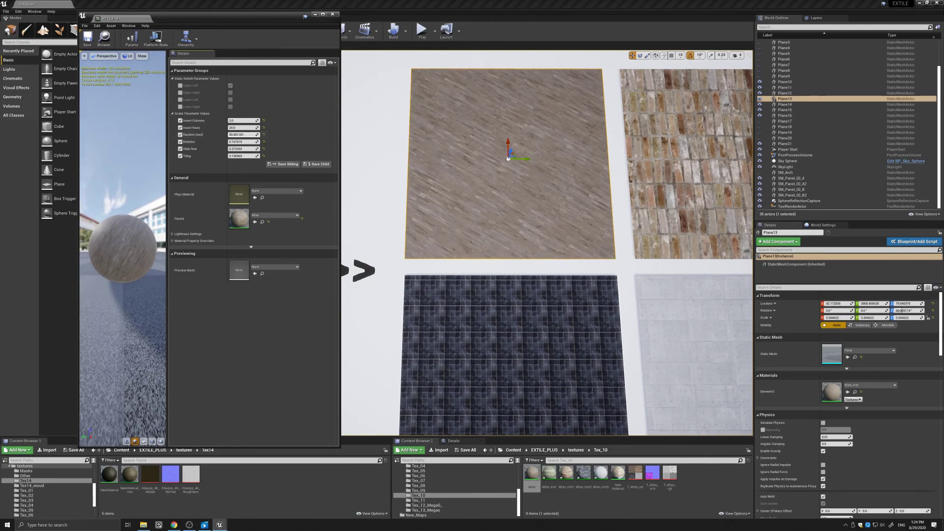
scroll(499, 158, "down", 2)
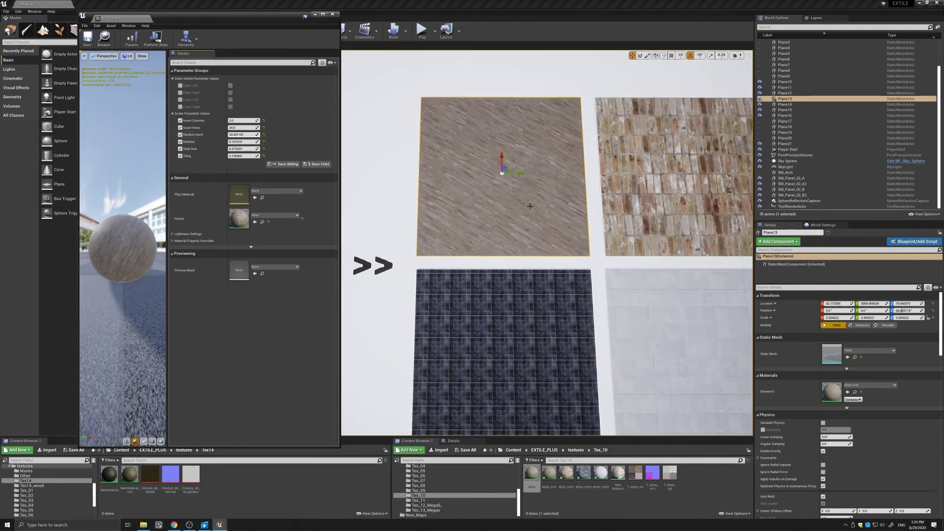
middle_click_drag(530, 207, 516, 172)
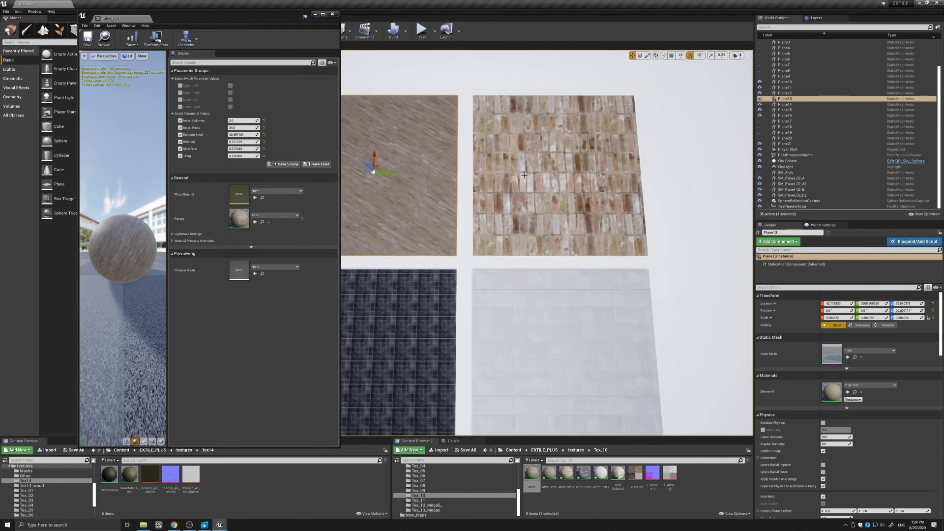
- Open the brick plane's material instance, override Insert Columns and Insert Rows, set Insert Columns to 6 and raise Insert Rows
left_click(524, 176)
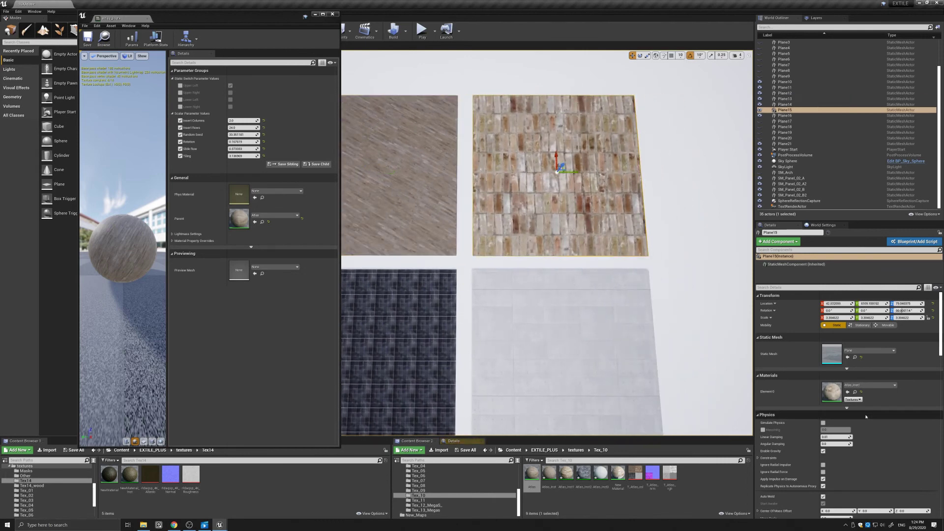
double_click(832, 392)
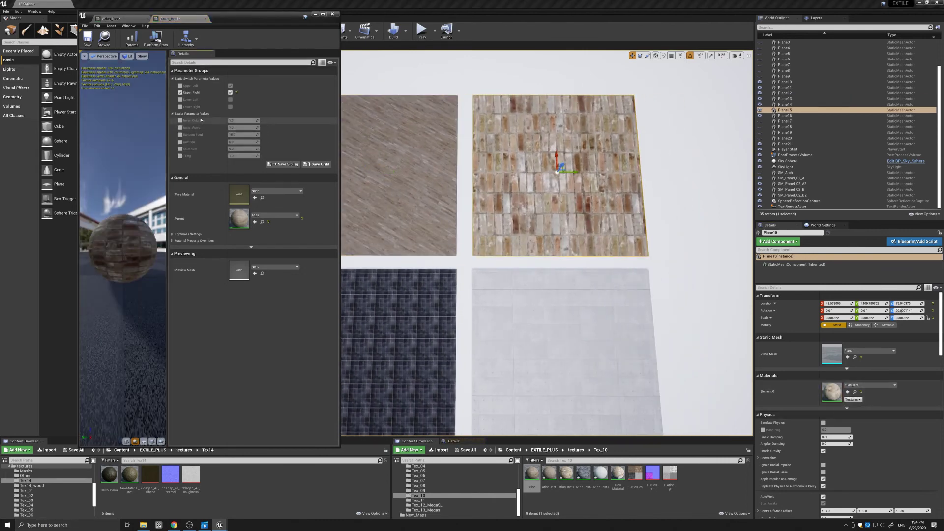
left_click(181, 120)
left_click(181, 127)
left_click(238, 121)
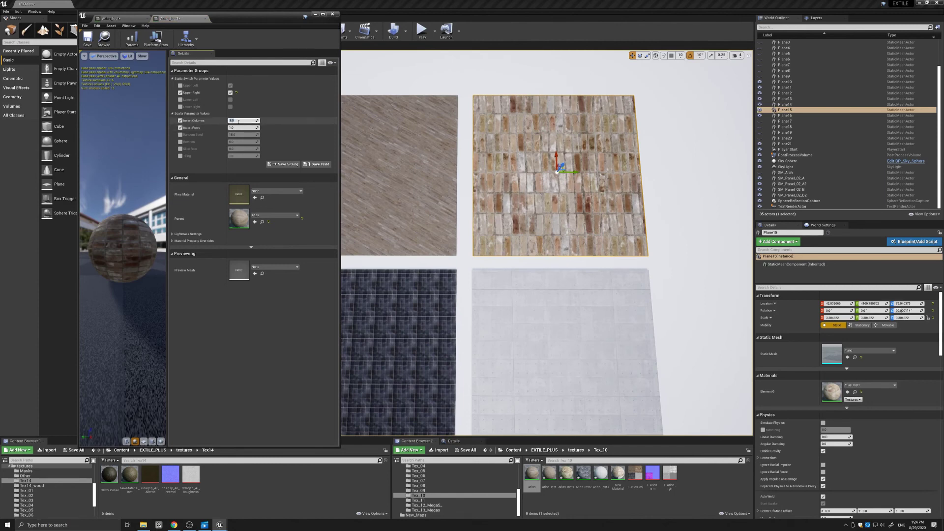
type("6")
left_click(238, 127)
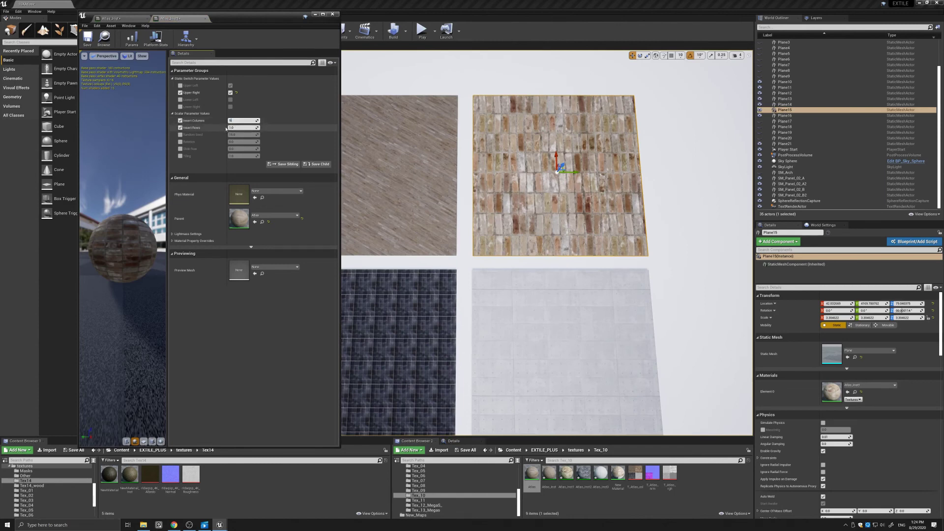
key("Return")
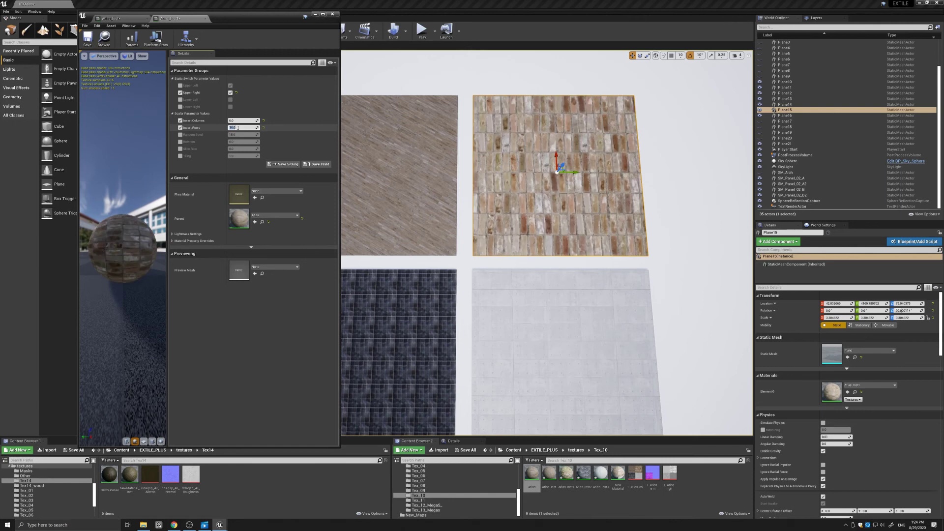
- Enable the Random Seed and Rotation overrides in the brick material instance and set Rotation to 0.25
left_click(180, 135)
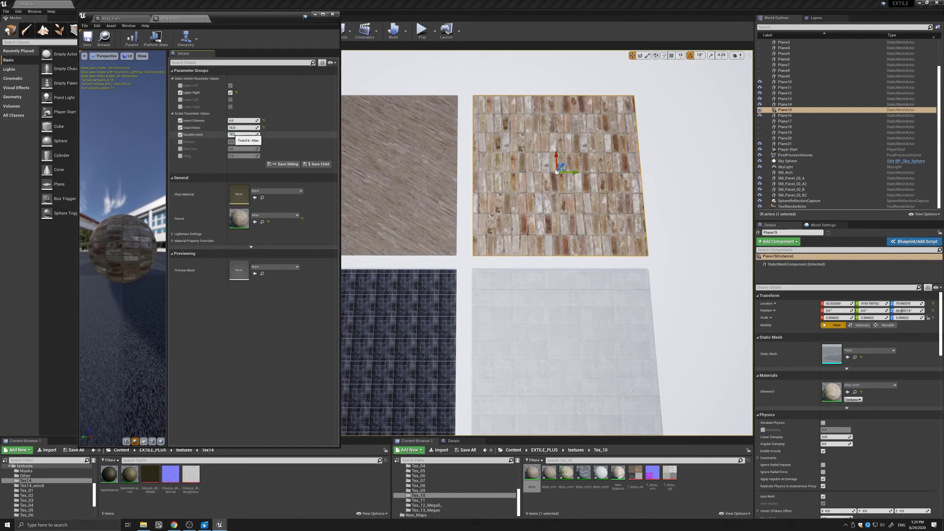
left_click(180, 142)
left_click(231, 141)
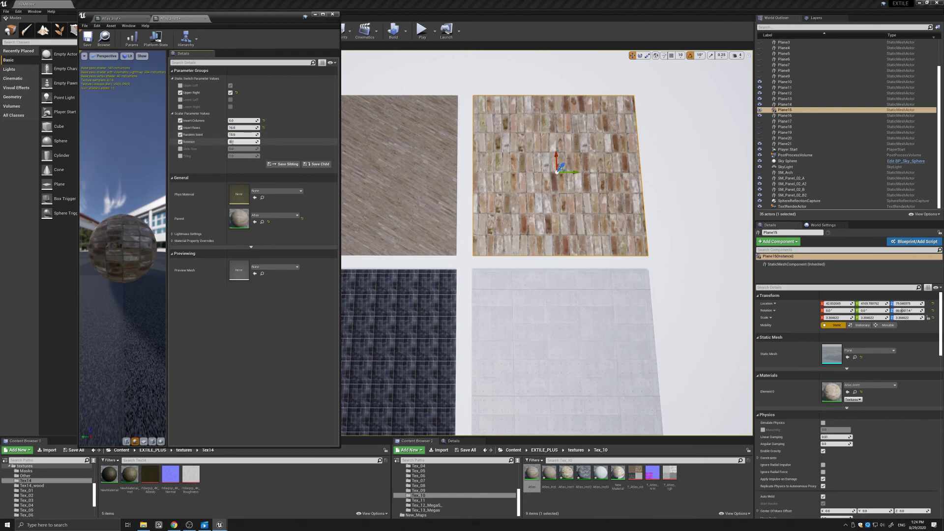
type("0.25")
key("Return")
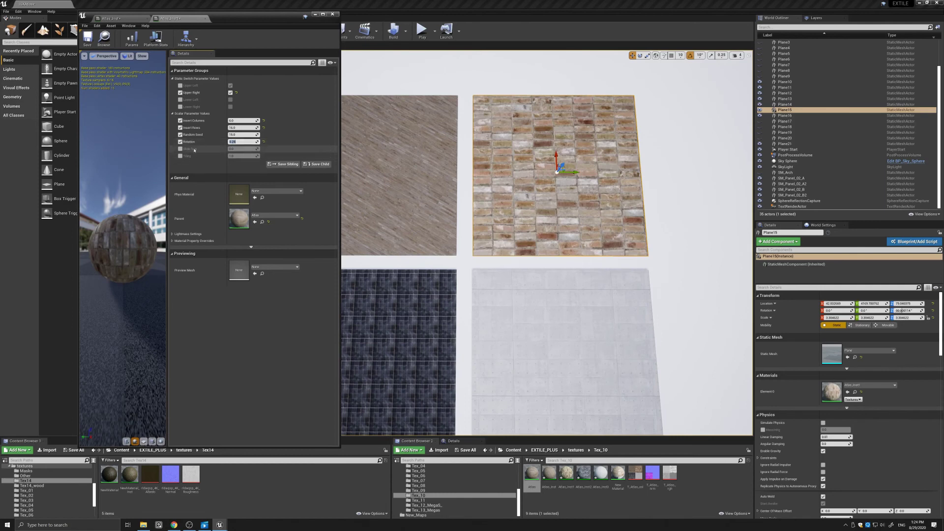
- Override Slide Row and Tiling in the brick instance, increase both for smaller staggered bricks, and raise the Random Seed
left_click(180, 149)
left_click_drag(239, 149, 246, 149)
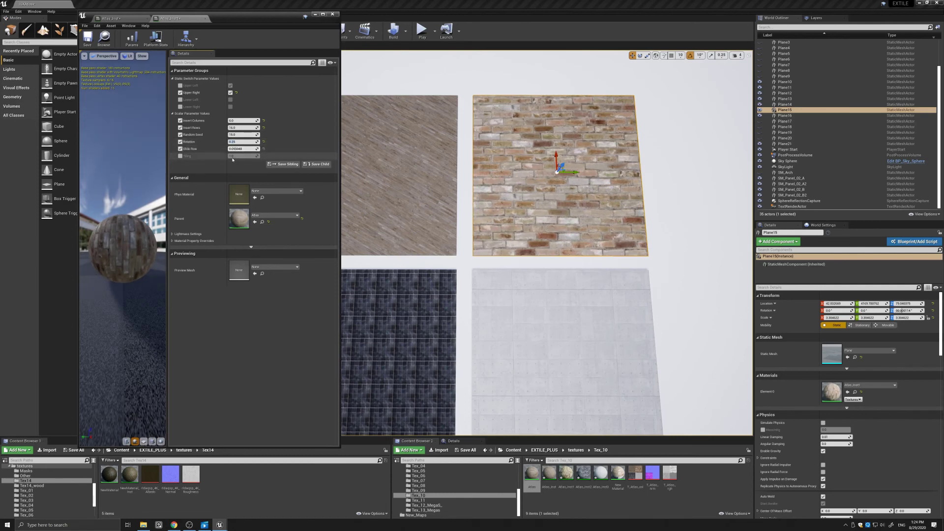
left_click(180, 156)
left_click_drag(241, 156, 249, 156)
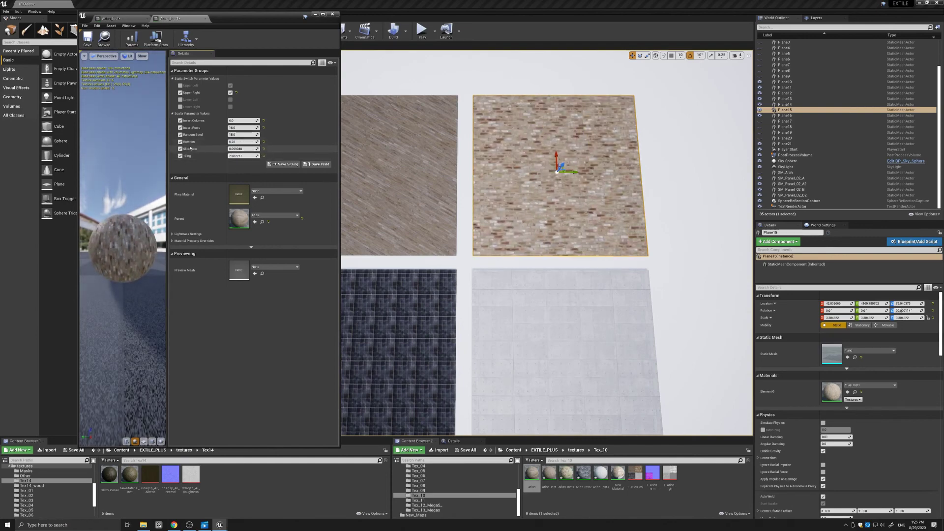
left_click_drag(232, 134, 238, 134)
- Open the dark blue tile plane's material instance, override Insert Columns and Insert Rows, and set both to 5
scroll(514, 270, "down", 2)
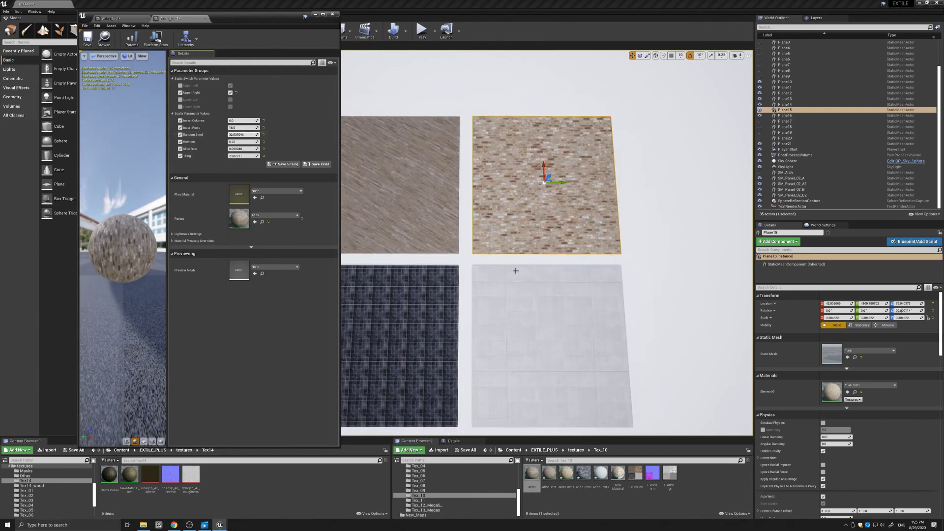
right_click_drag(514, 270, 515, 274)
left_click(515, 276)
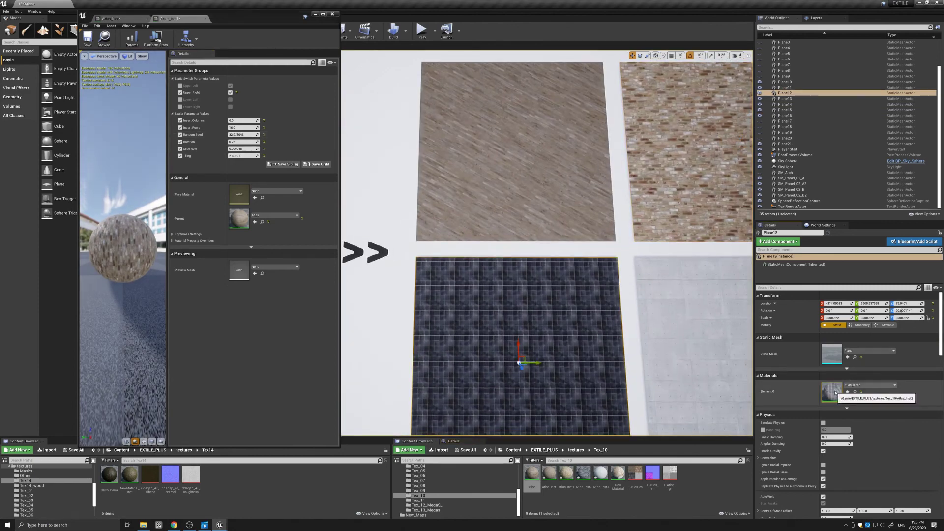
double_click(832, 392)
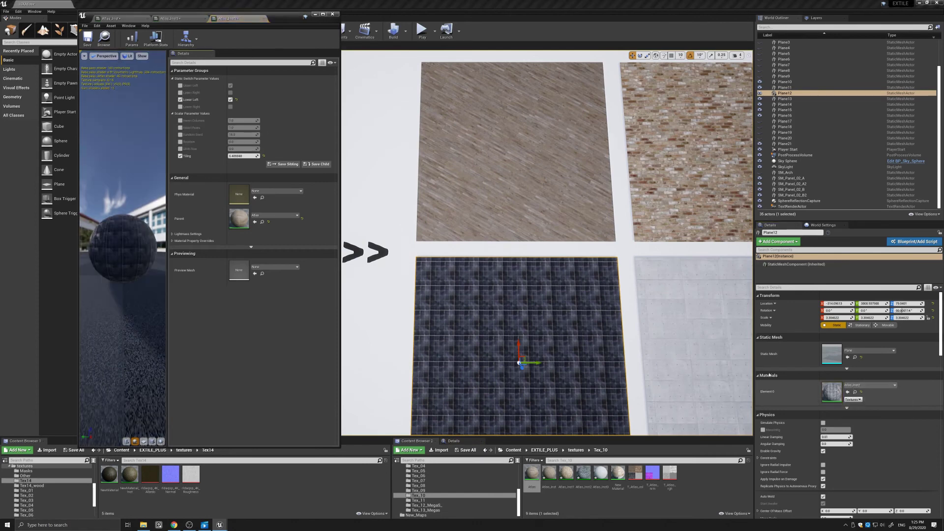
left_click(181, 128)
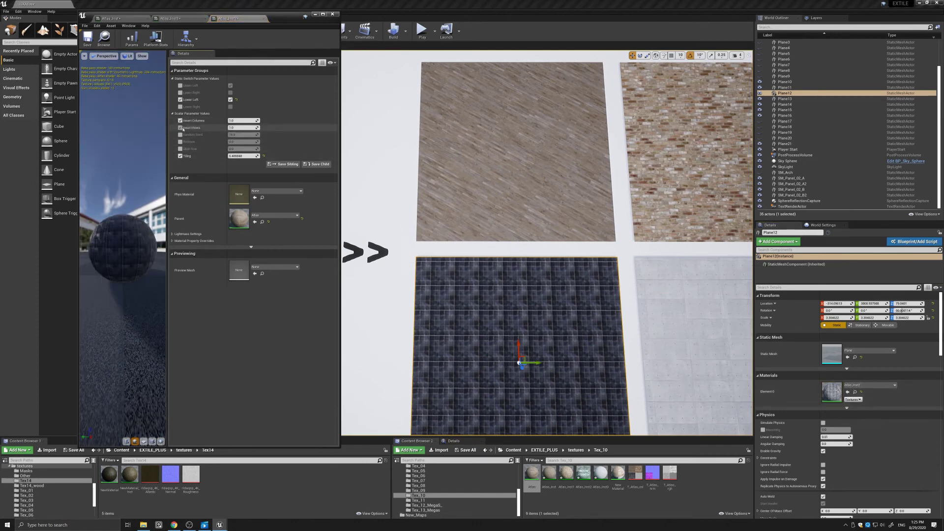
left_click(232, 120)
left_click(232, 128)
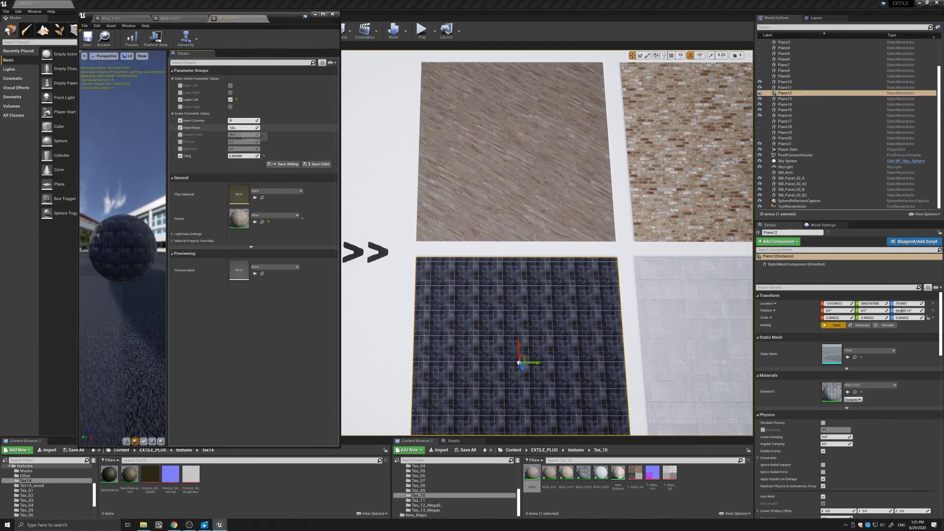
type("5")
key("Return")
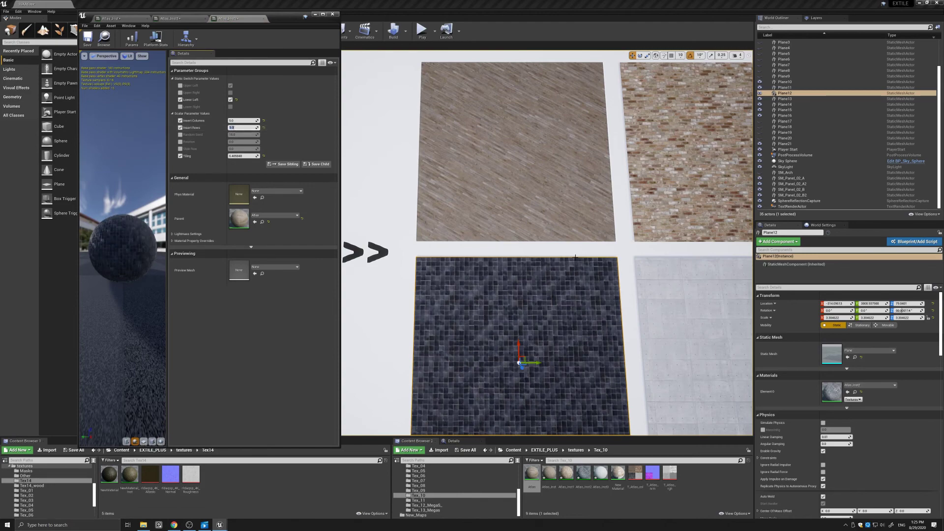
- Enable the Random Seed override in the dark tile material instance and increase the seed
scroll(529, 279, "down", 3)
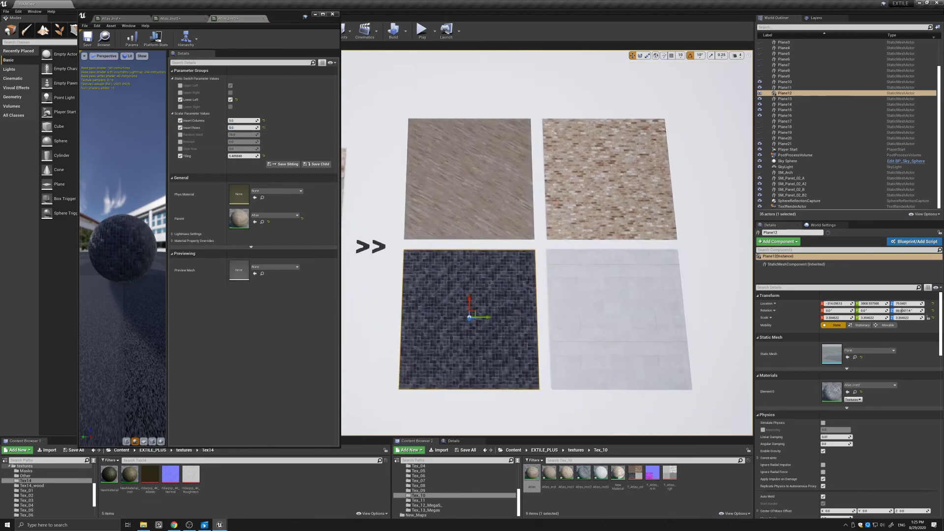
left_click(180, 135)
left_click(241, 135)
left_click_drag(235, 135, 248, 135)
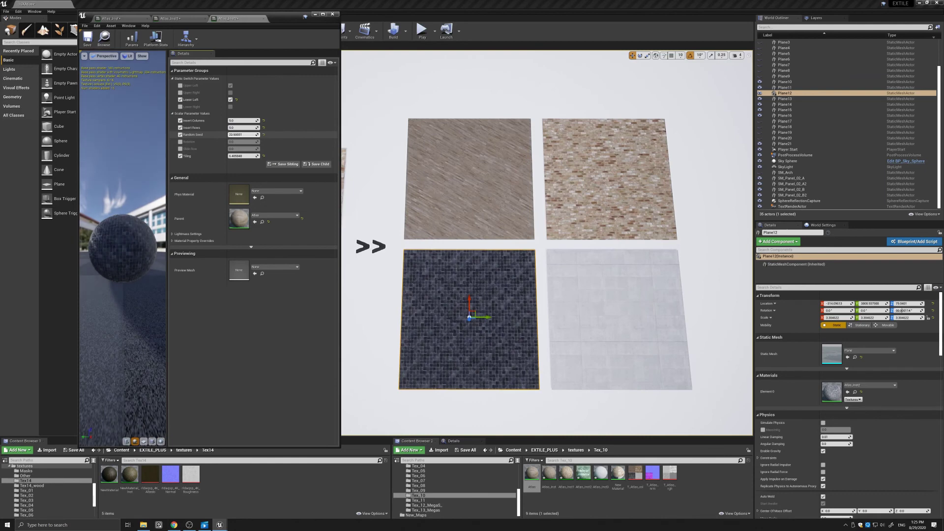
- Open the white concrete plane's material instance, override Insert Columns and Insert Rows, and enter a higher Insert Columns value
key("s")
right_click_drag(464, 239, 471, 241)
key("w")
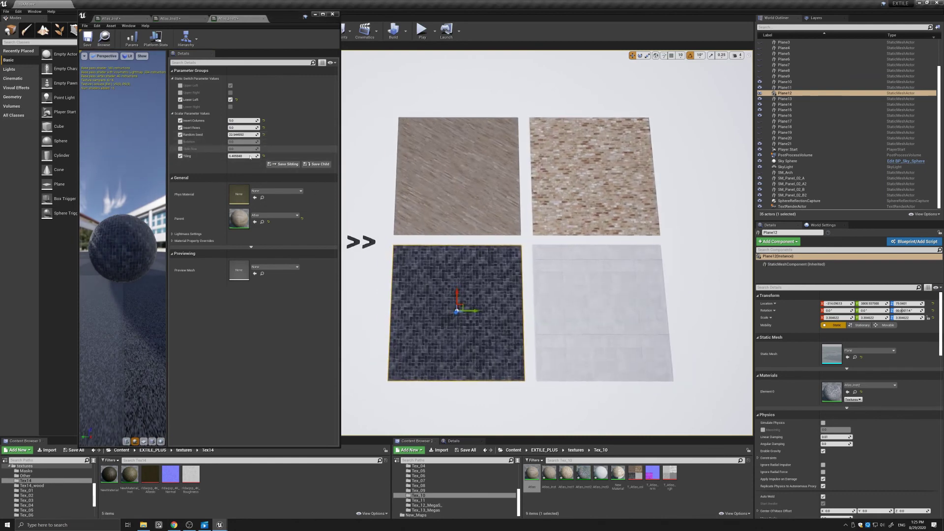
left_click(563, 297)
double_click(821, 390)
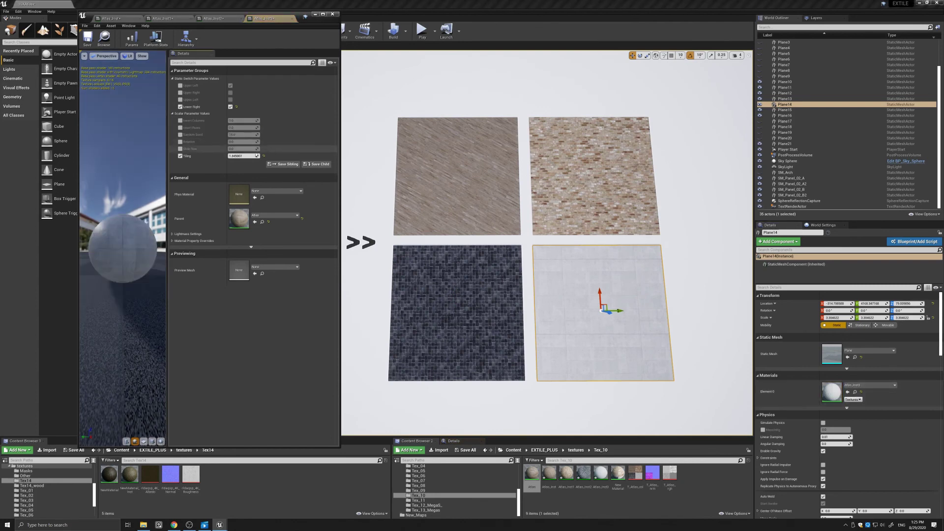
left_click(180, 120)
left_click(180, 127)
left_click(236, 120)
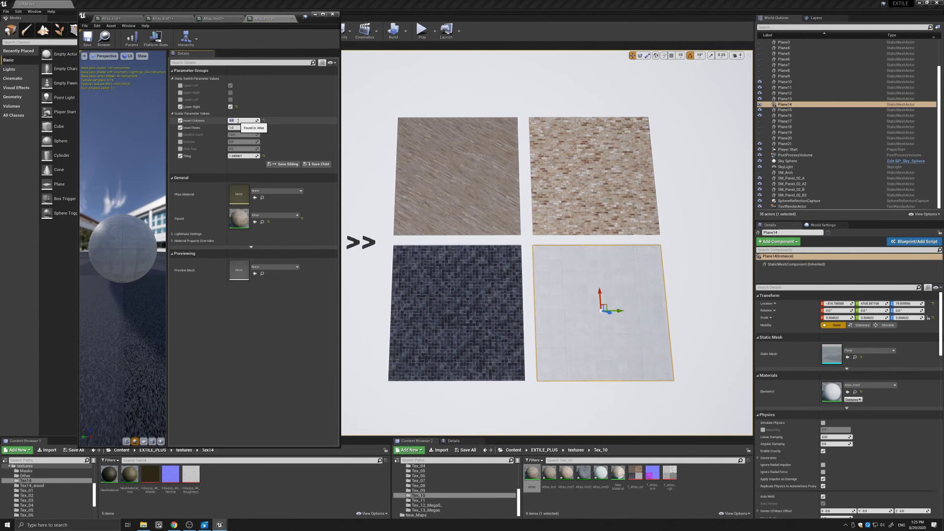
- Adjust the concrete instance's Tiling and override Slide Row, increasing it to stagger the slab rows
scroll(563, 278, "up", 4)
middle_click_drag(563, 277, 597, 282)
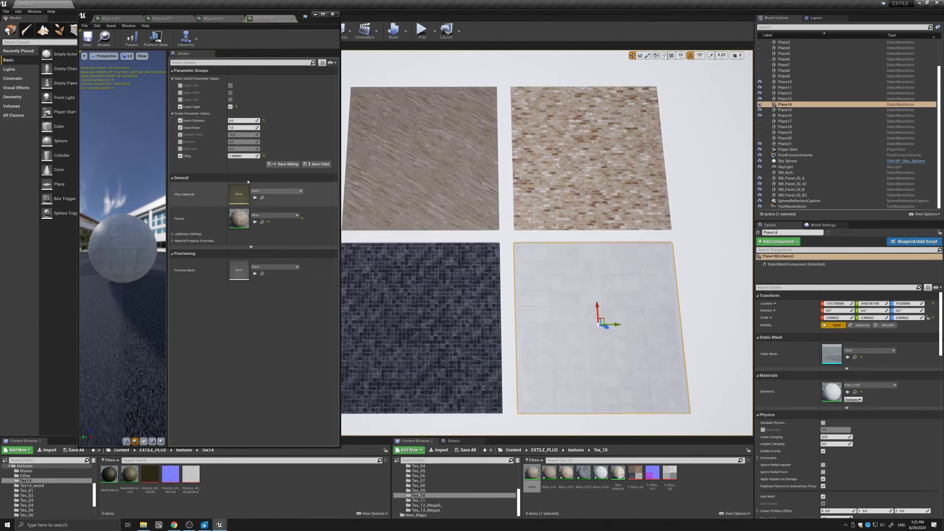
left_click_drag(239, 156, 265, 156)
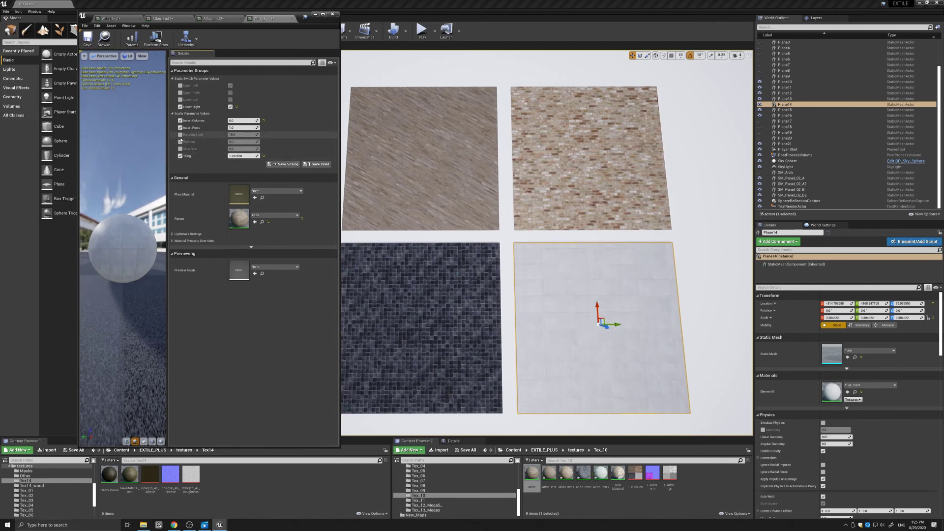
left_click(180, 149)
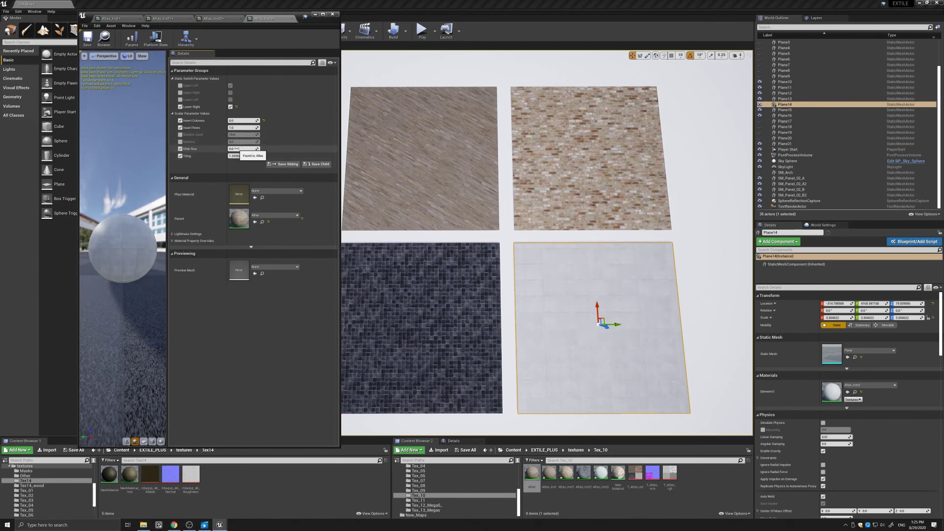
left_click_drag(236, 148, 246, 127)
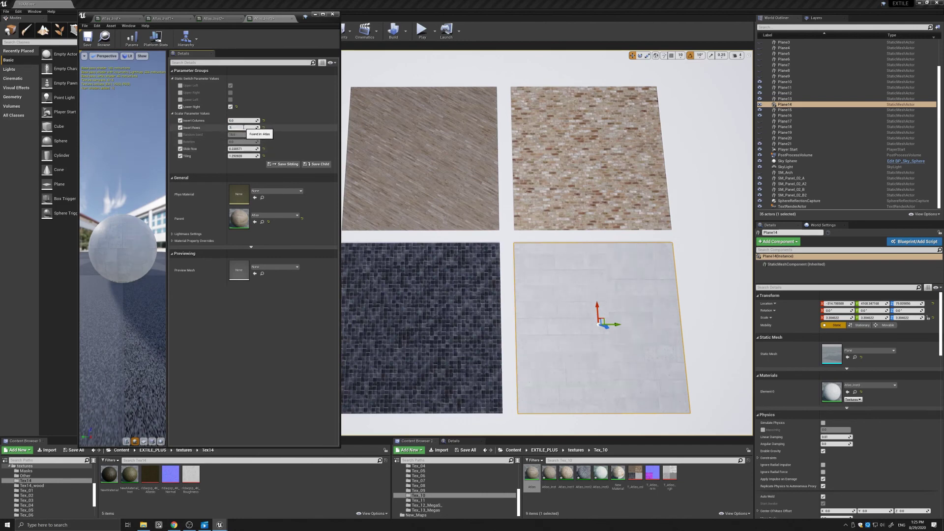
- Raise Insert Rows in the concrete instance, then override Rotation and increase it to turn the slabs diagonally
key("Return")
scroll(559, 330, "up", 2)
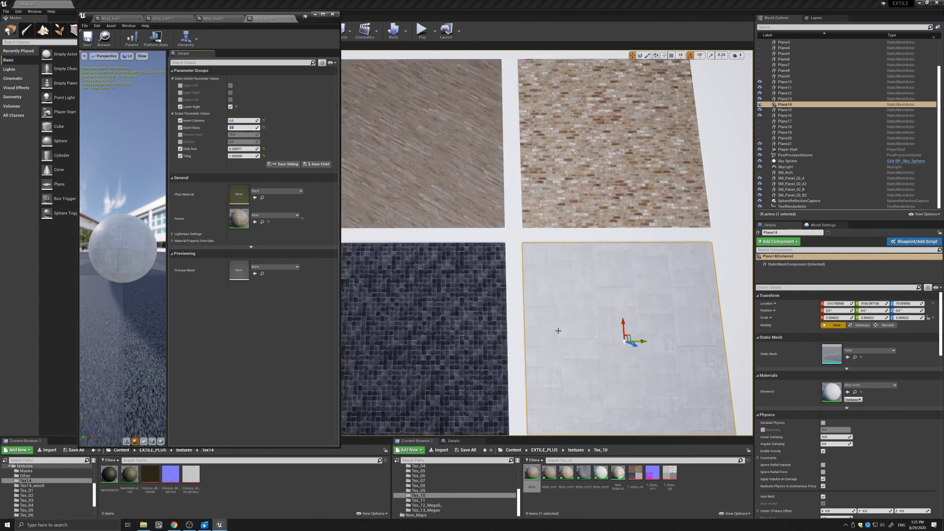
scroll(558, 331, "down", 3)
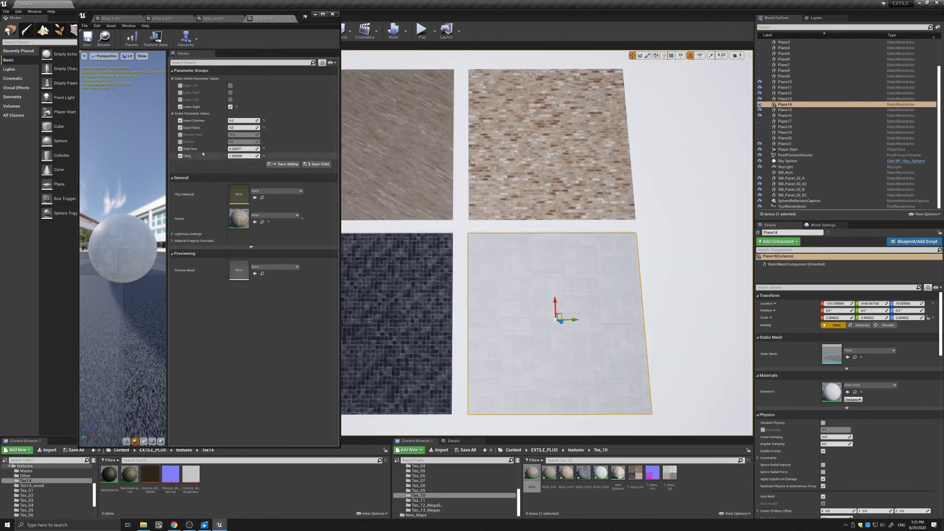
left_click(180, 142)
left_click_drag(240, 142, 249, 142)
- Compare the original four-texture atlas plane with the four planes using the randomized material instances
scroll(439, 257, "down", 2)
middle_click_drag(438, 257, 374, 256)
scroll(438, 257, "down", 2)
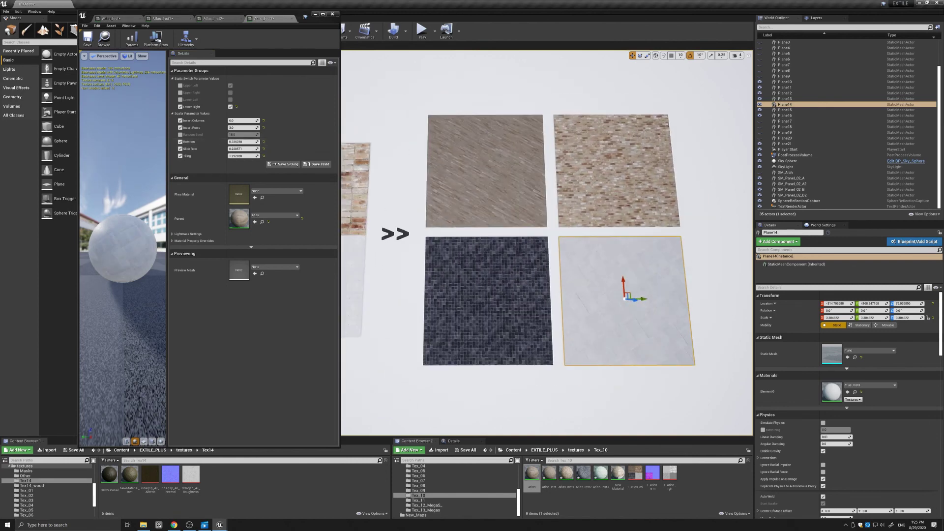
scroll(454, 254, "down", 2)
middle_click_drag(455, 254, 430, 254)
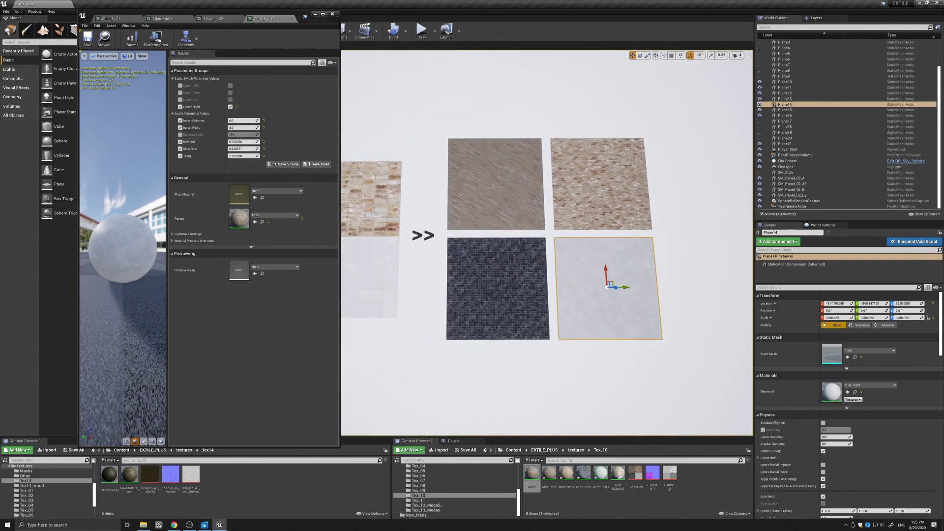
middle_click_drag(475, 221, 377, 221)
scroll(475, 221, "down", 1)
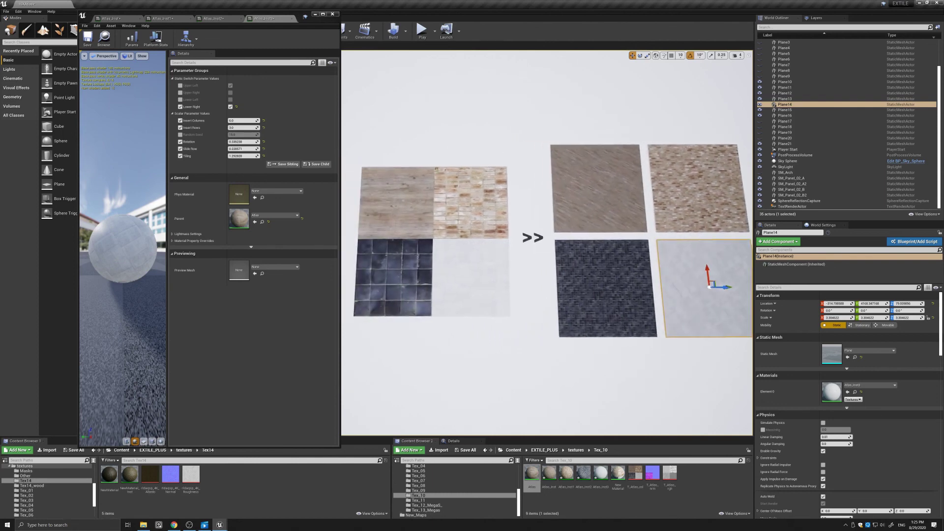
scroll(474, 220, "down", 1)
middle_click_drag(475, 221, 495, 214)
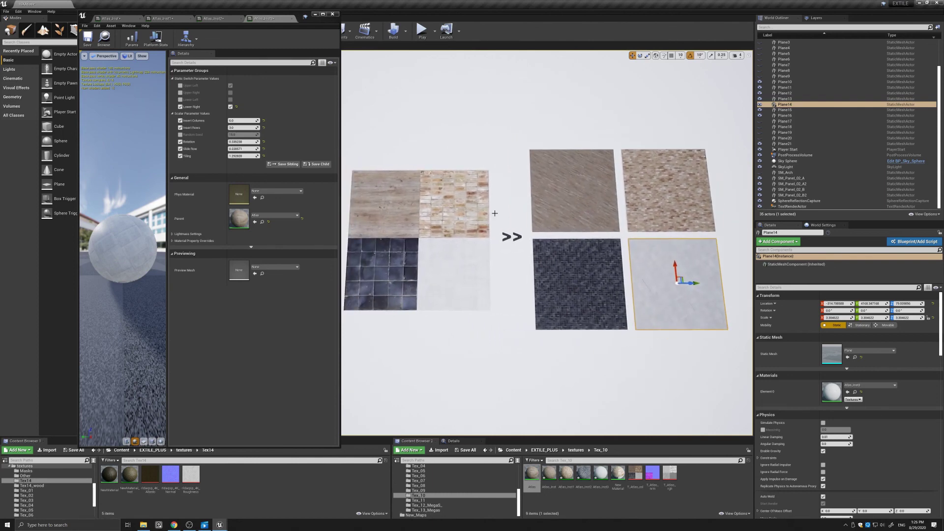